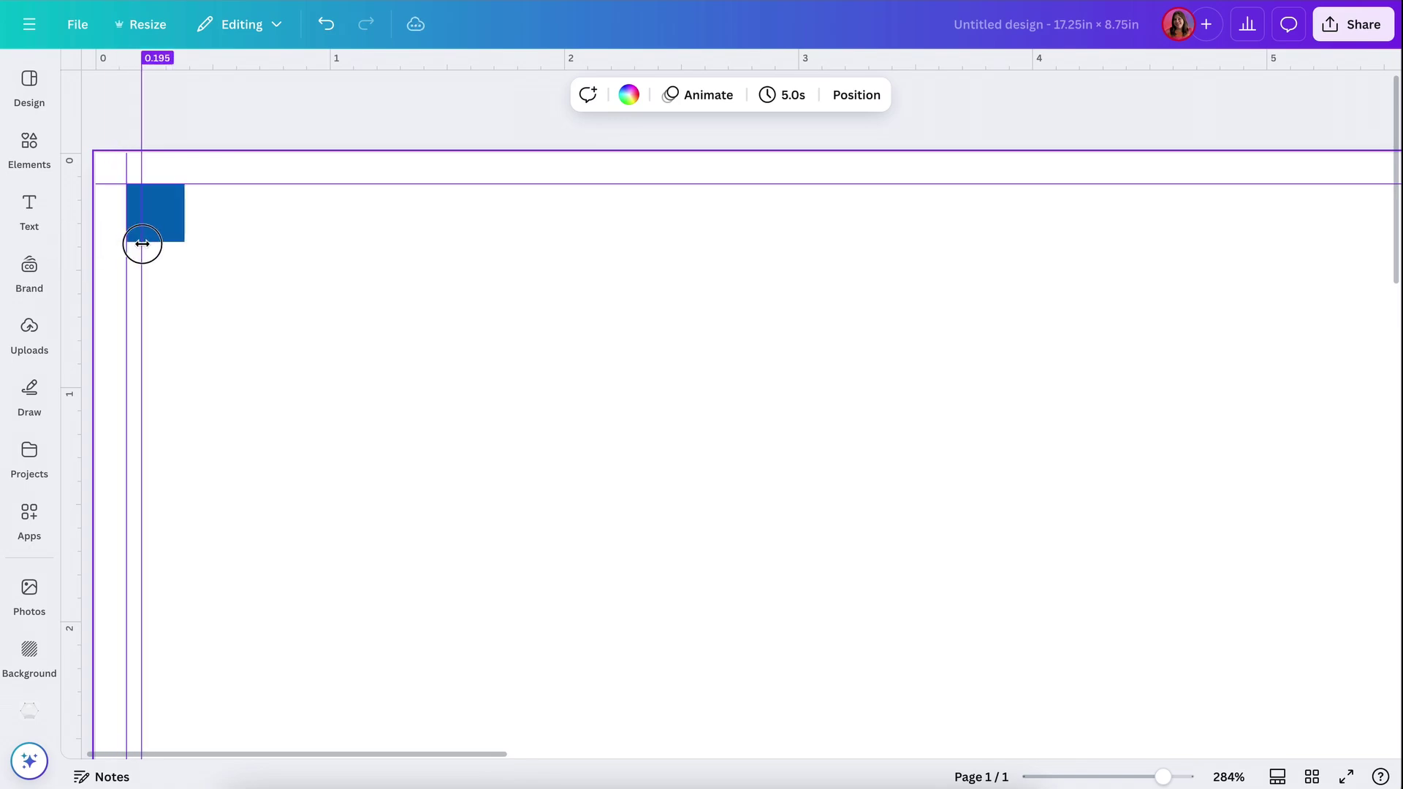
Step: Add a vertical guide at the spread's middle and enlarge the illustration to cover the spread
key("ctrl+alt+0")
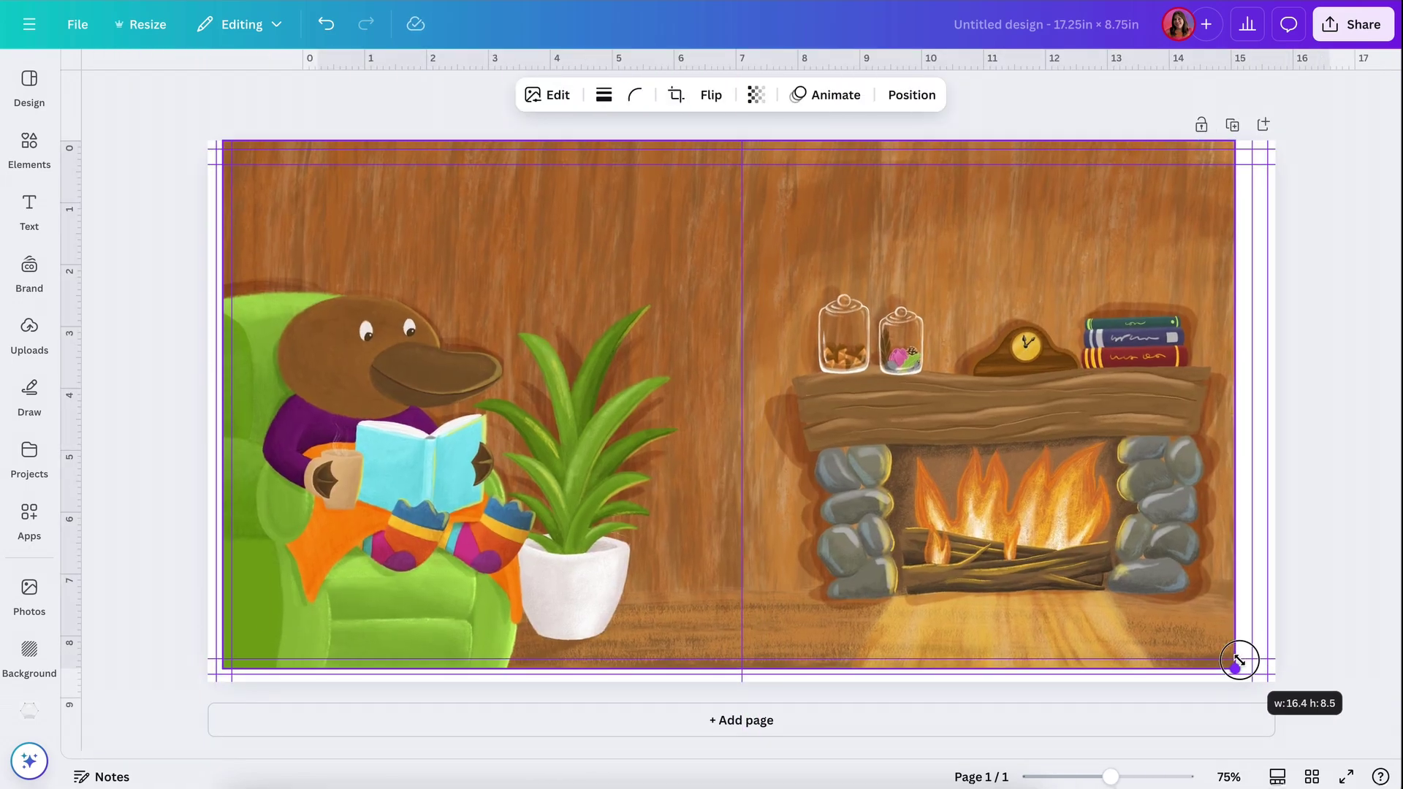
left_click_drag(1240, 661, 1259, 667)
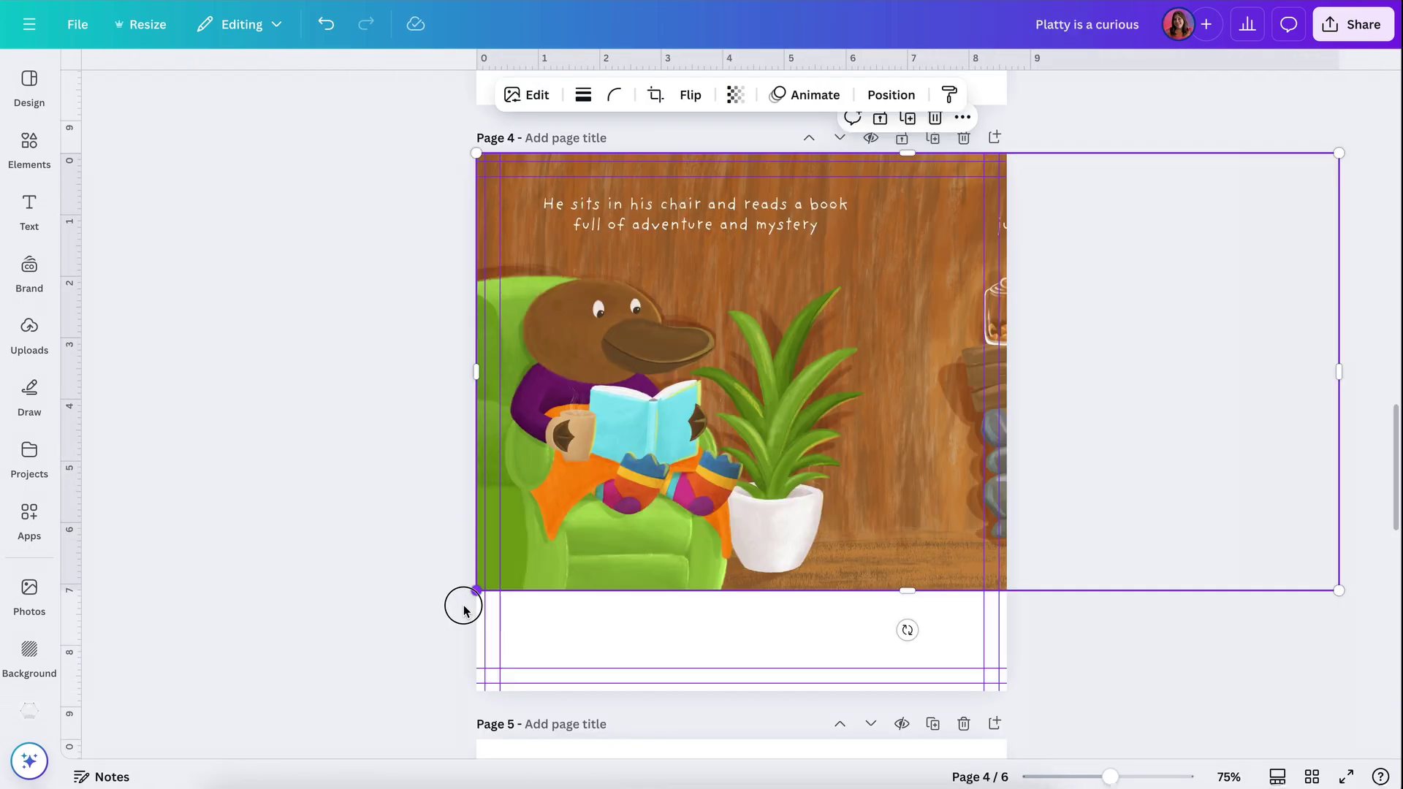
left_click_drag(463, 610, 296, 741)
left_click_drag(578, 479, 782, 471)
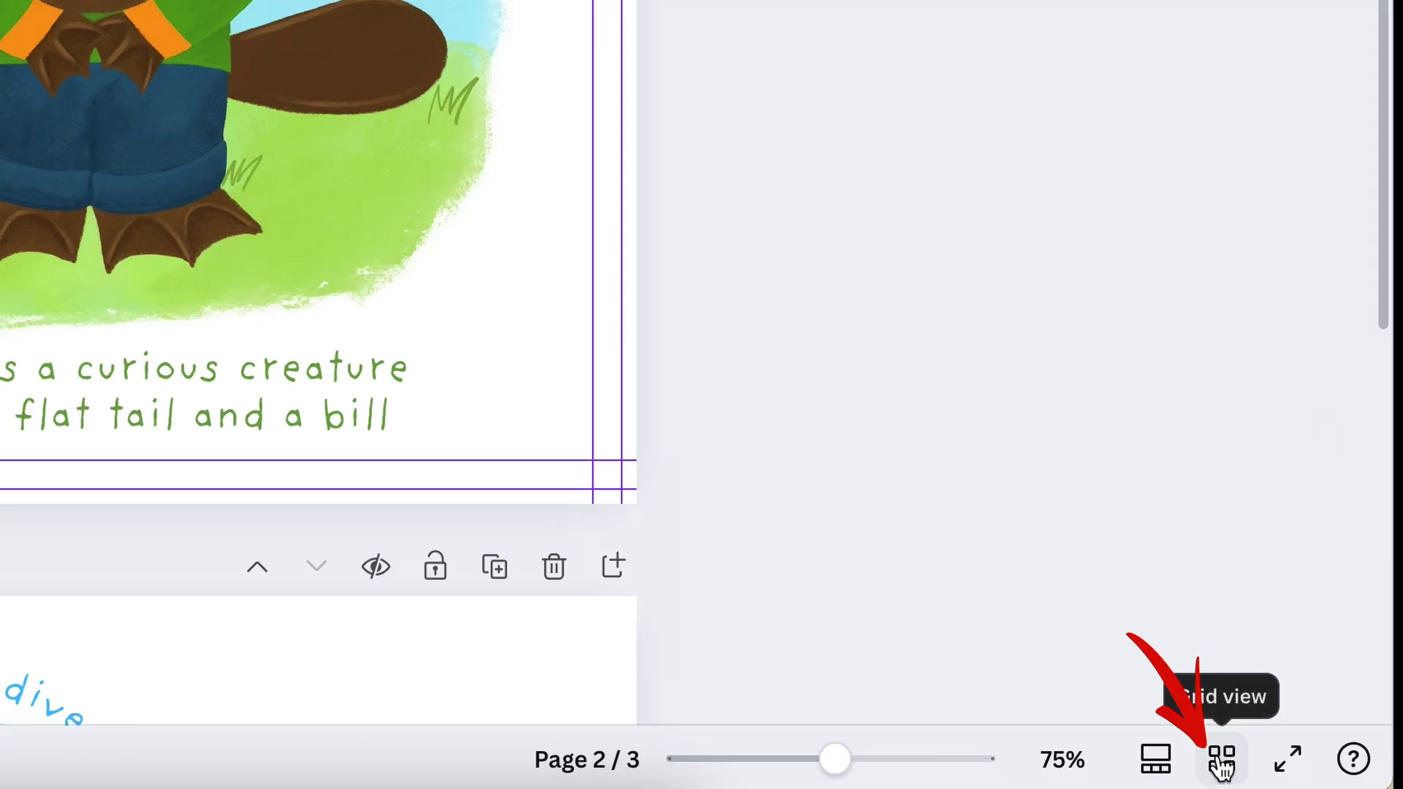
Step: Switch to grid view showing the copyright, platypus and diving-and-sunning pages as thumbnails
left_click(1220, 760)
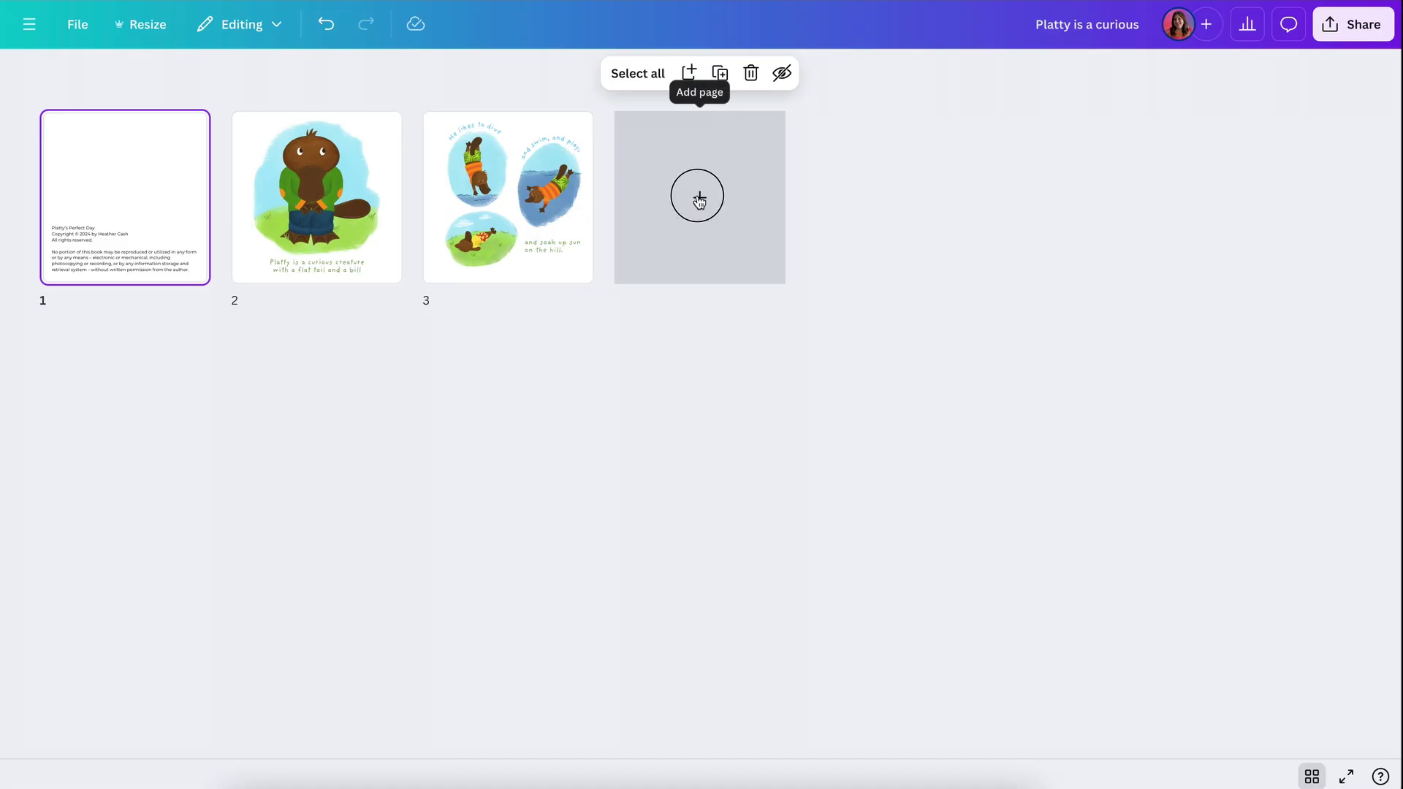
Step: Add blank pages 4, 5 and 6 after page 3
left_click(977, 275)
left_click(890, 205)
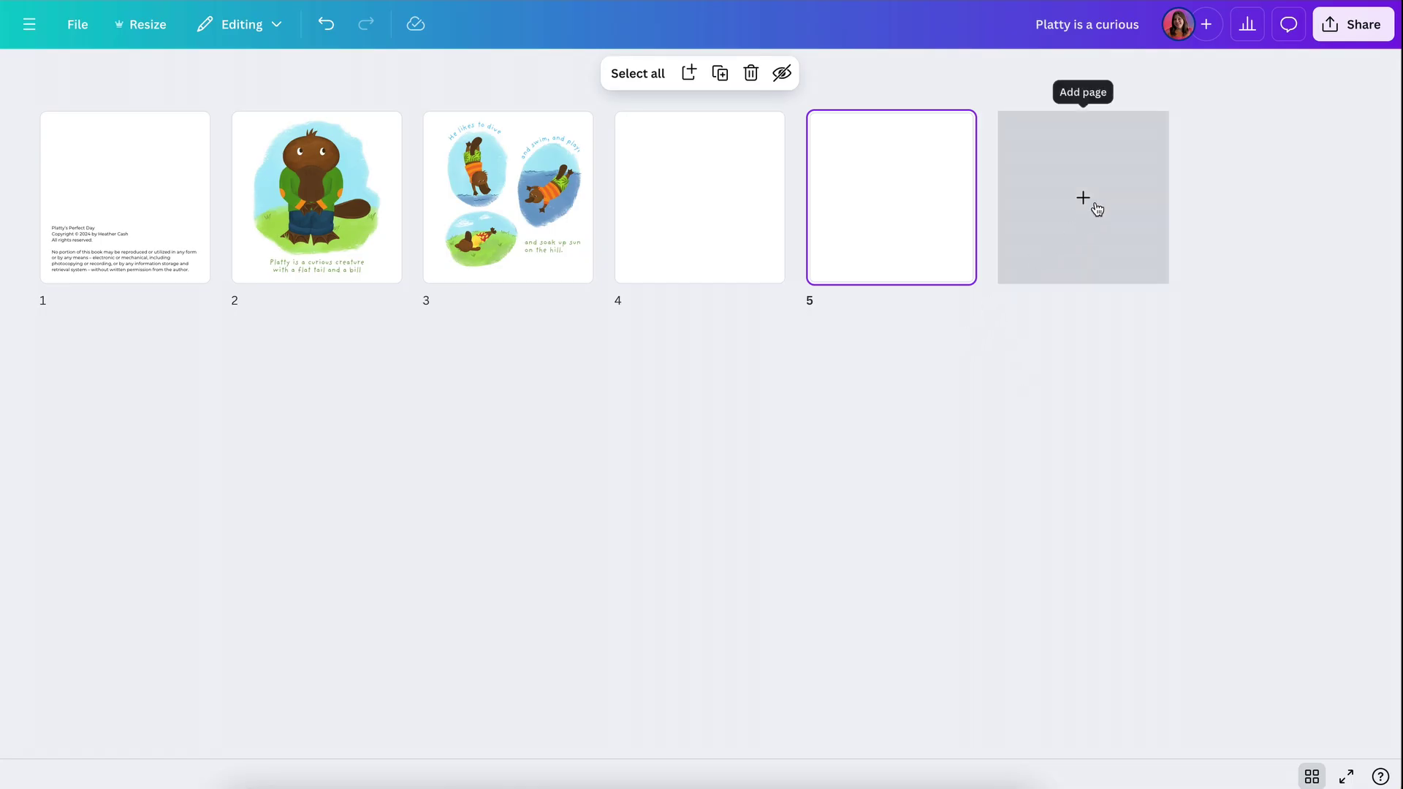
left_click(1096, 208)
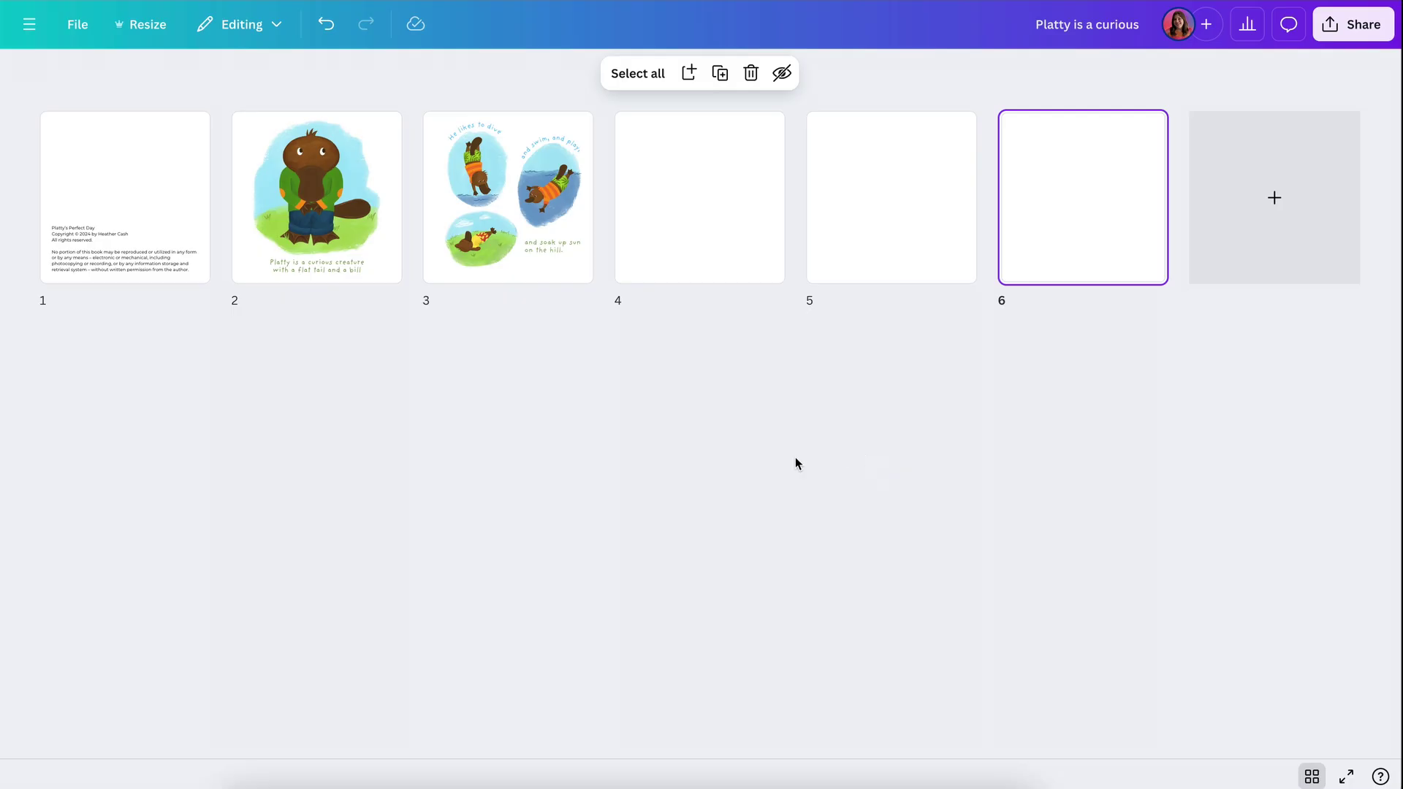
mouse_move(670, 156)
mouse_move(933, 178)
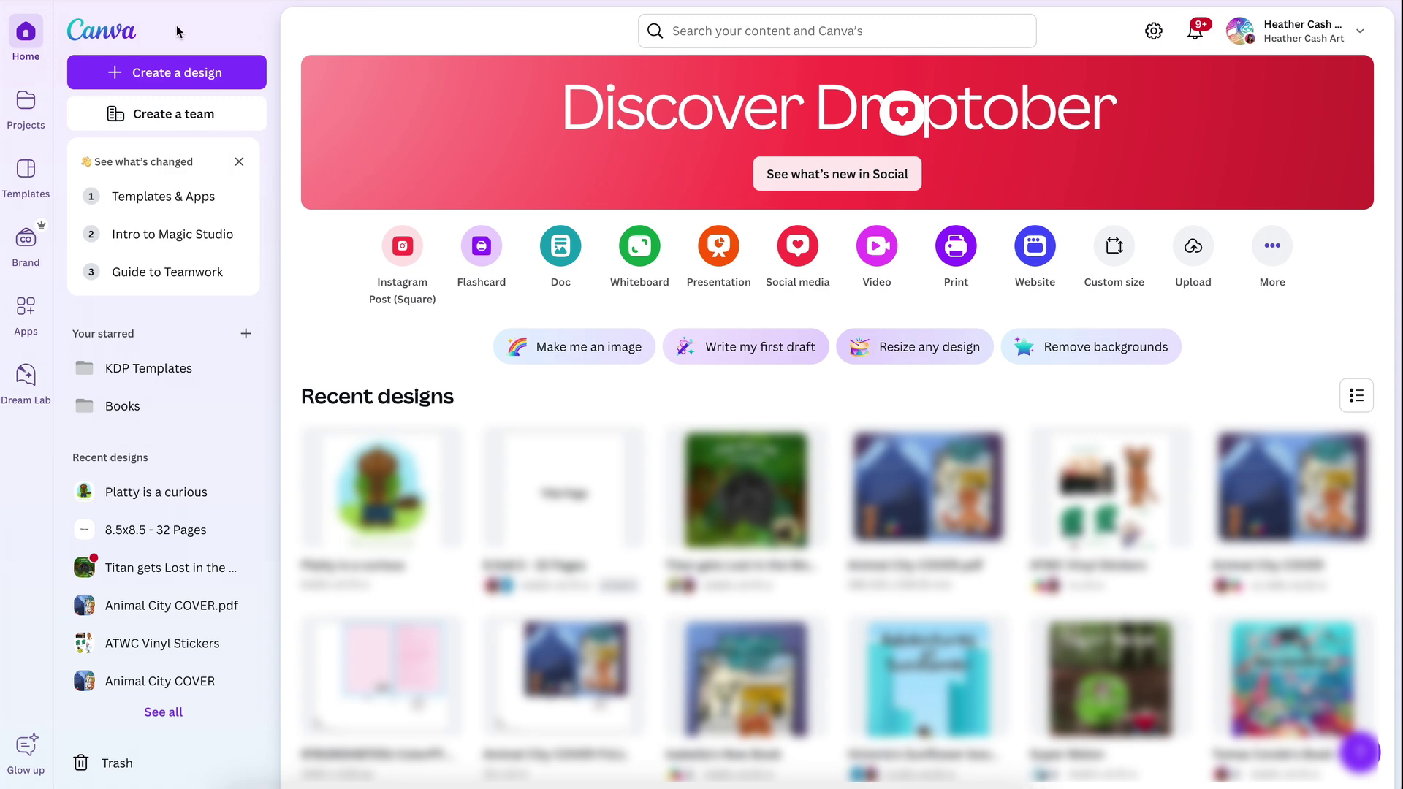
left_click(190, 80)
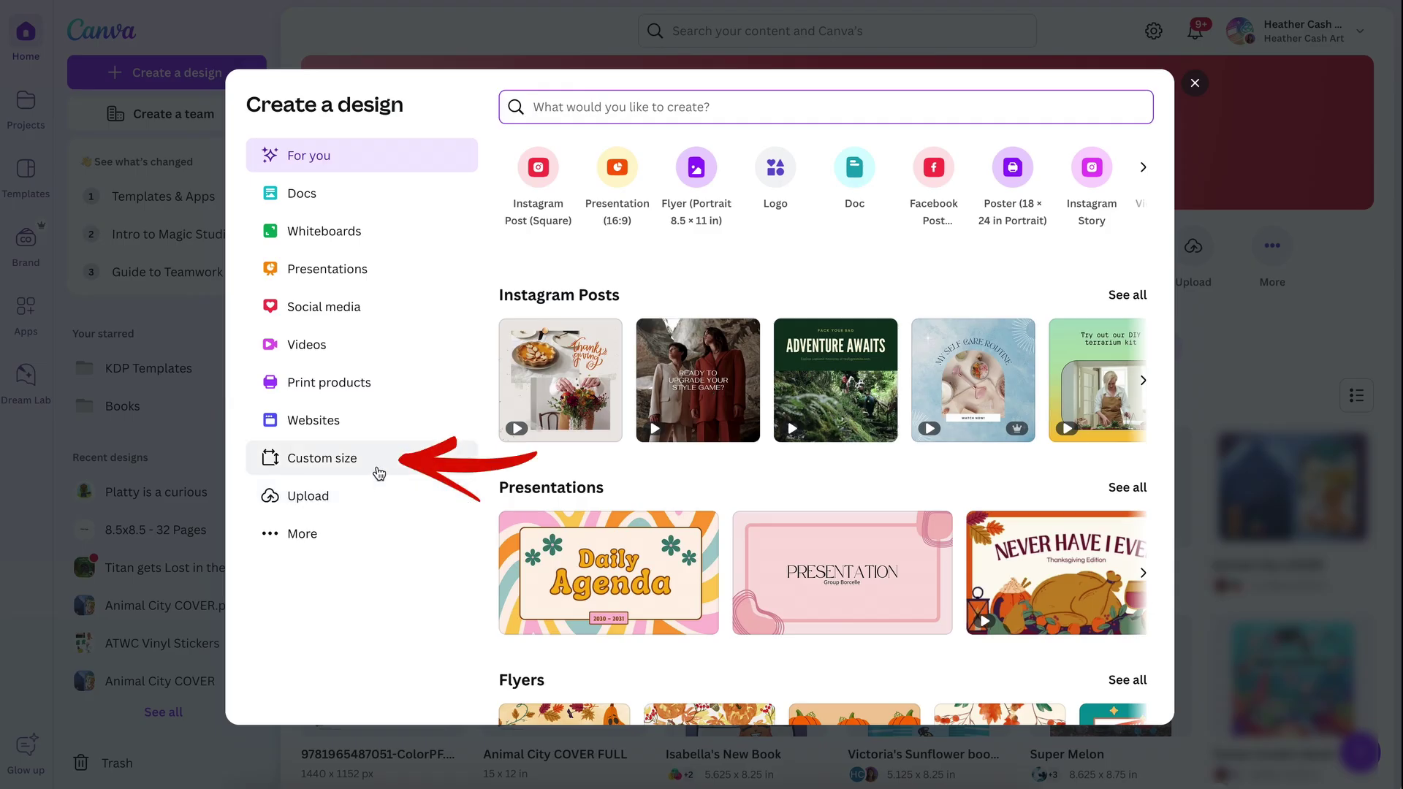
left_click(378, 472)
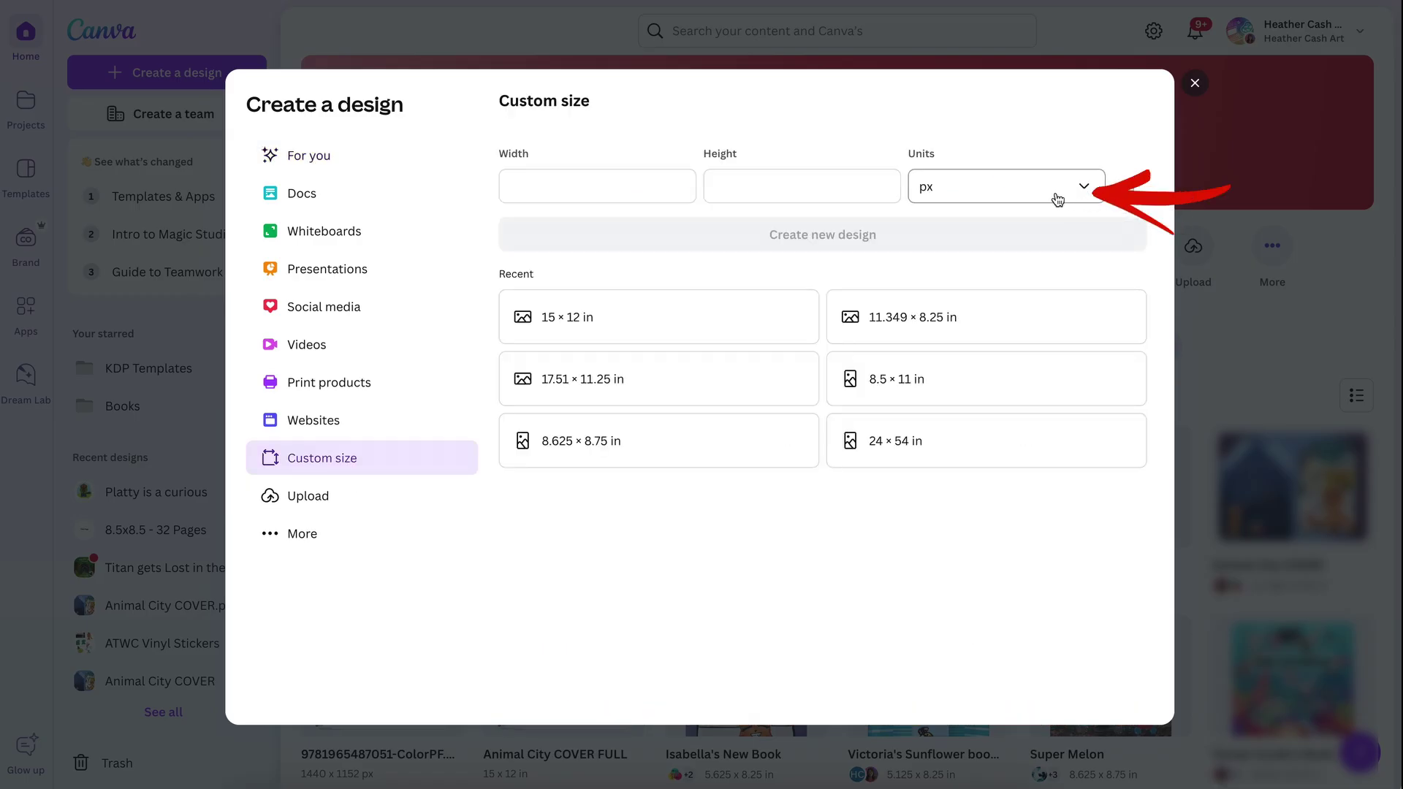
left_click(1002, 198)
left_click(992, 275)
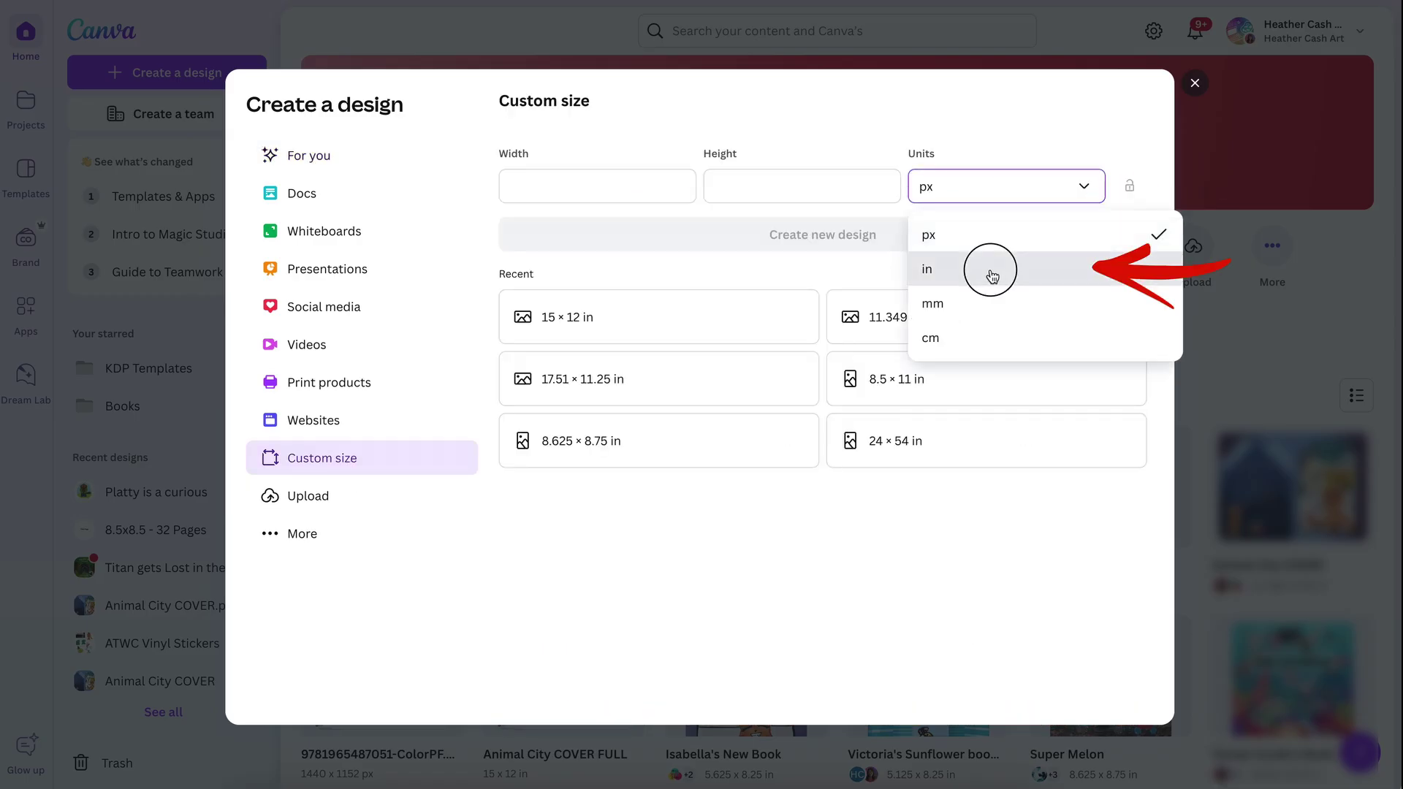
left_click(568, 192)
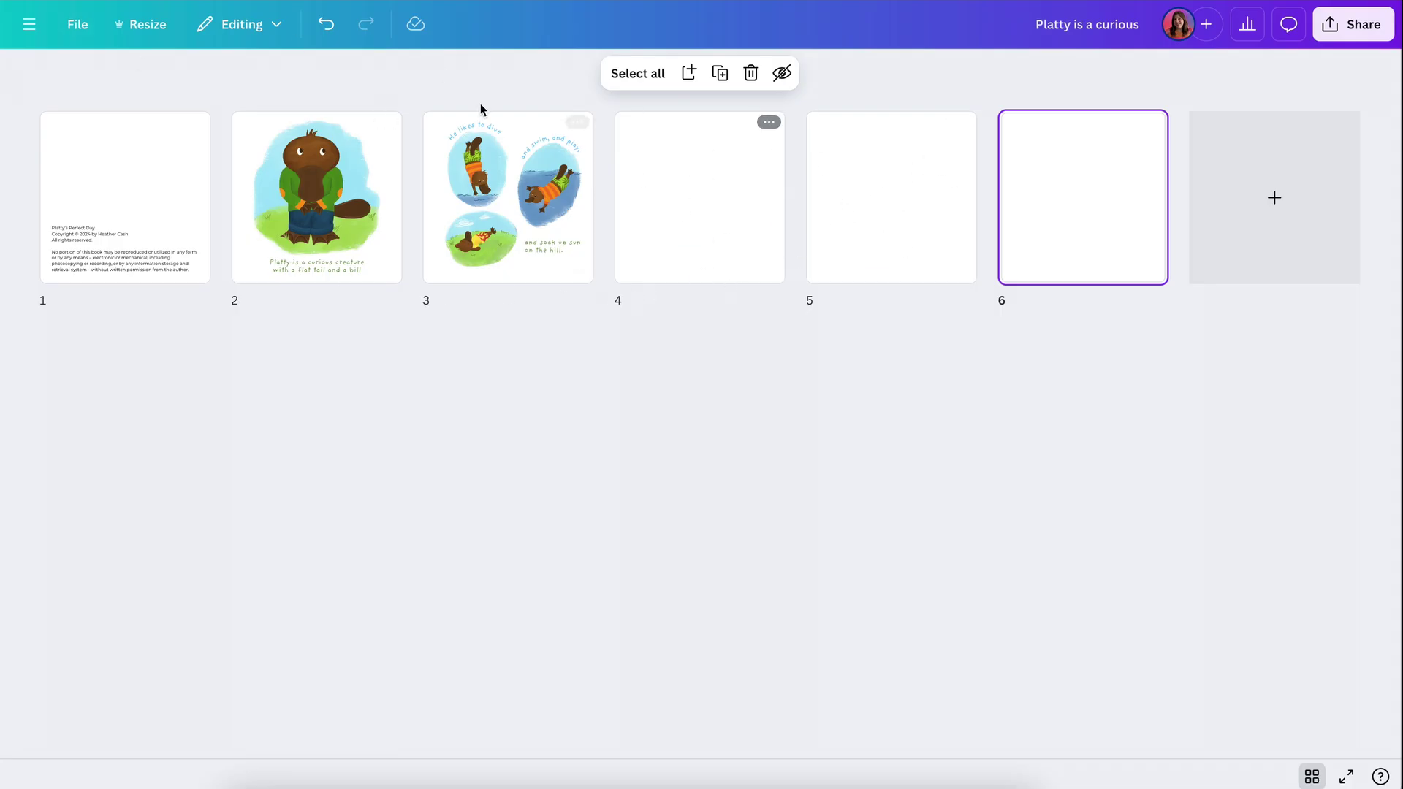
Step: Open the File menu to check the book's 8.625 in × 8.75 in page size
left_click(81, 29)
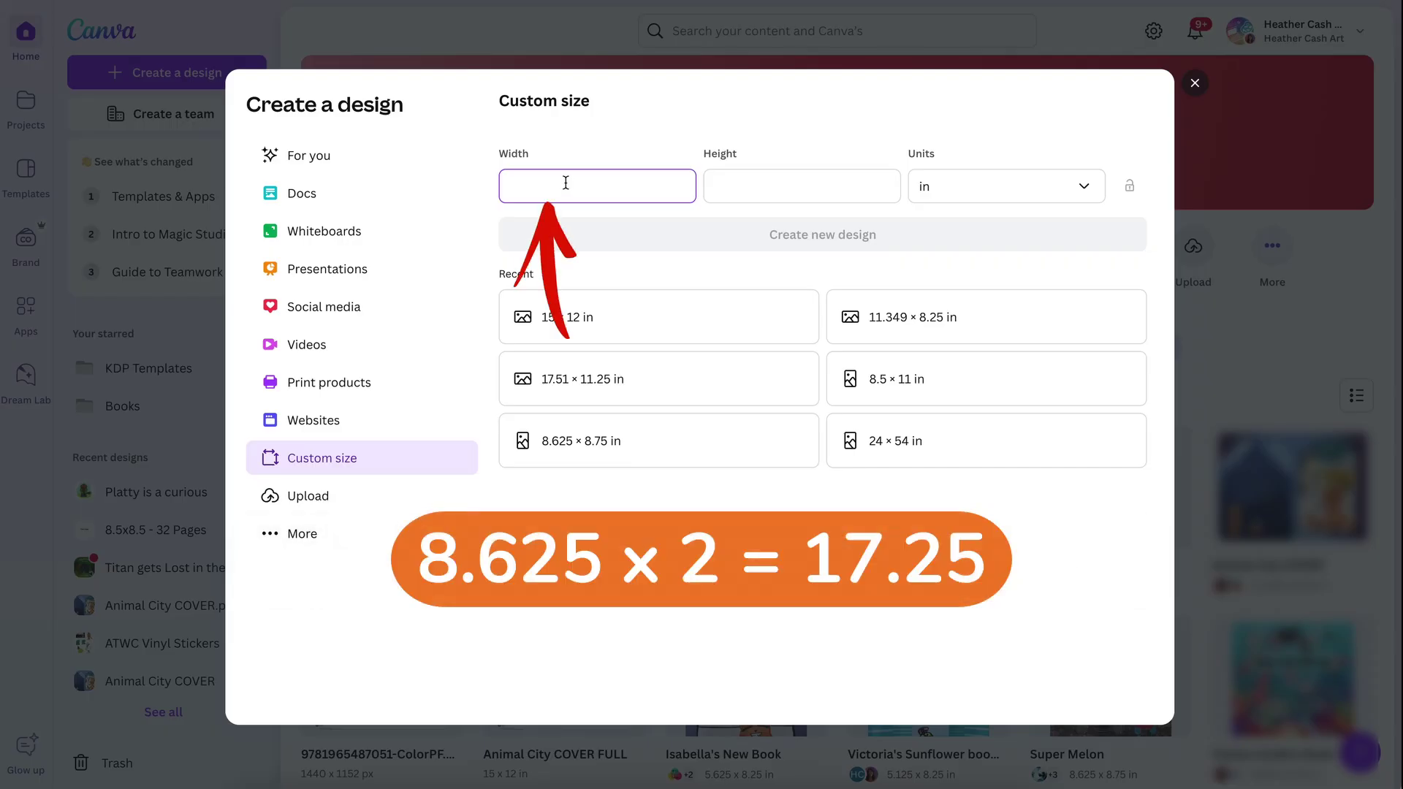
Step: Create a custom-size design 17.25 in wide by 8.75 in tall
type("17.25")
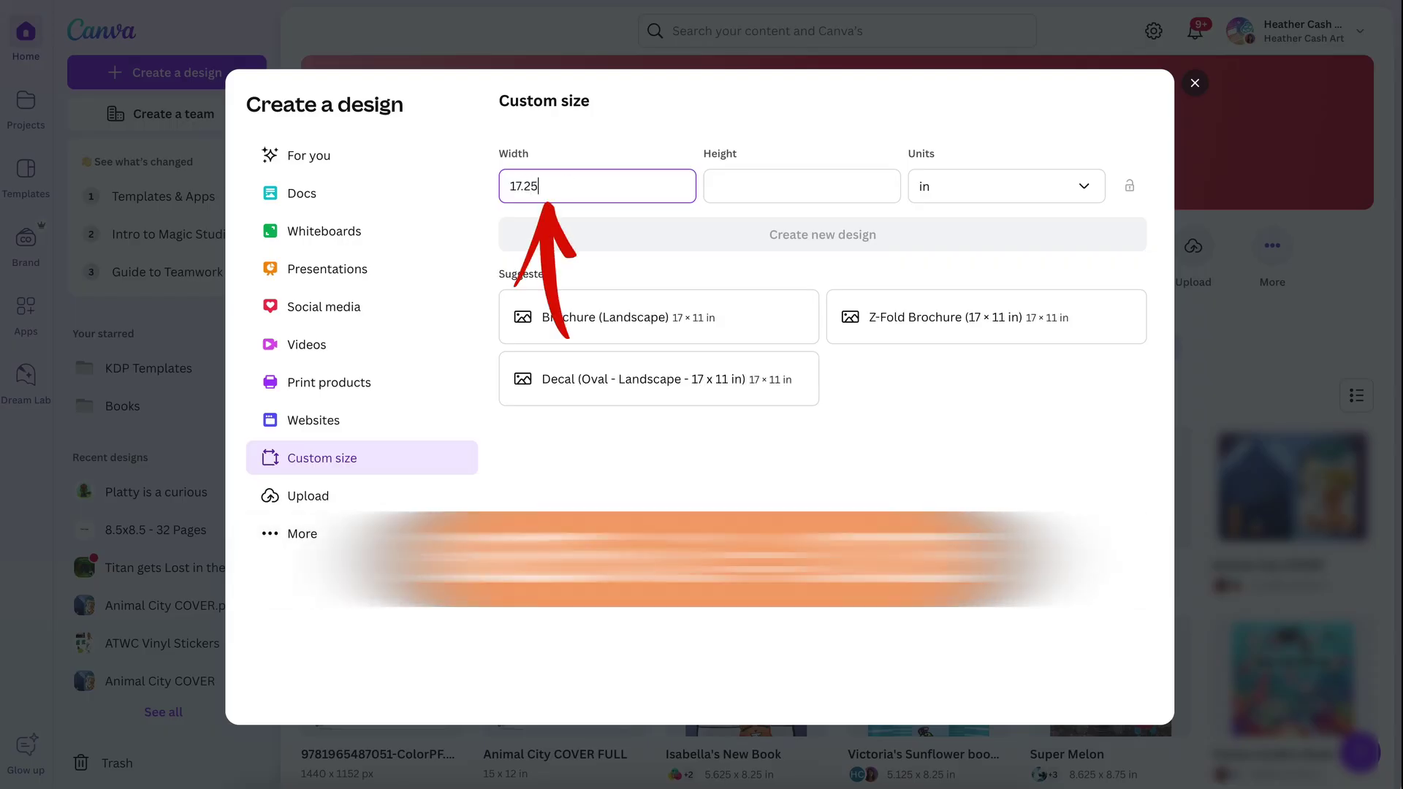
left_click(752, 180)
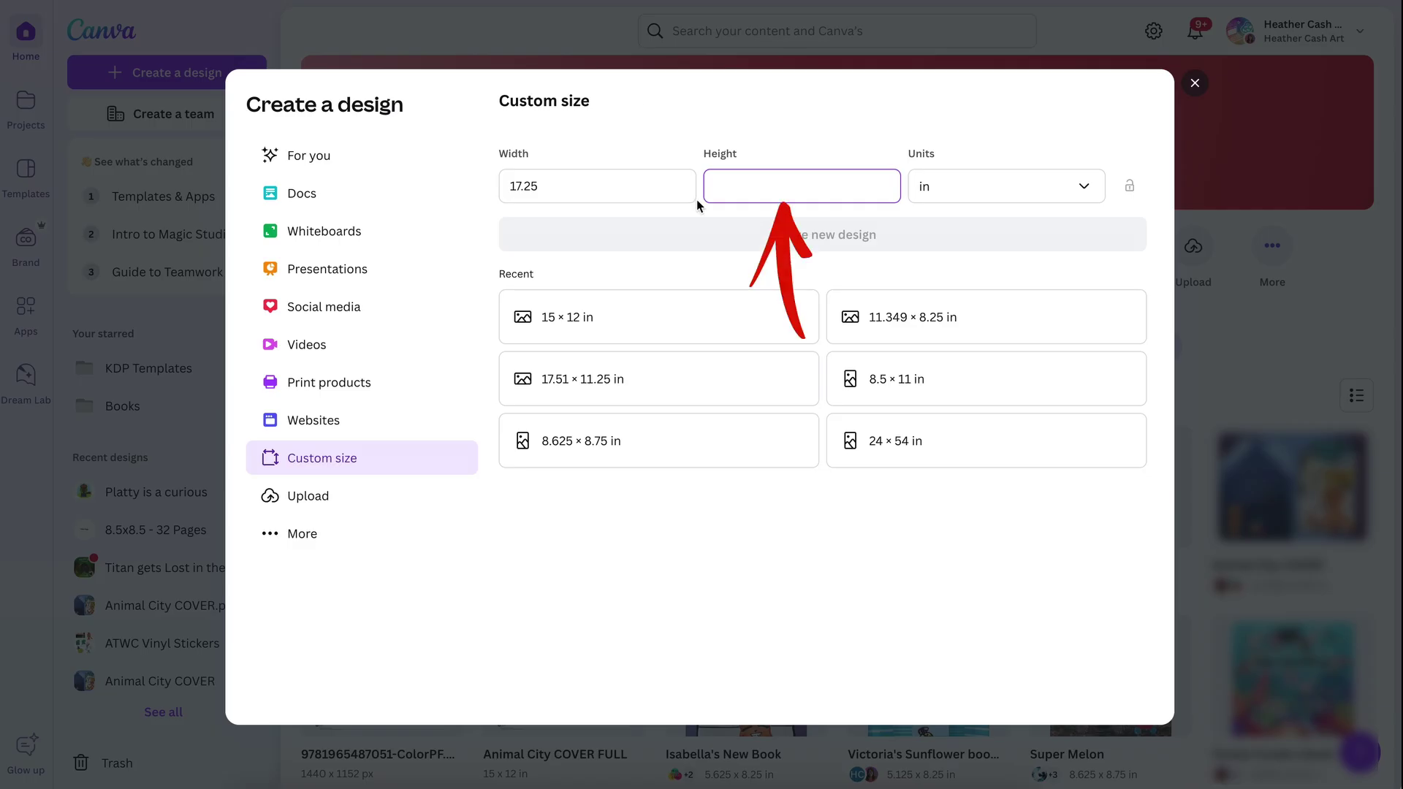
type("8.75")
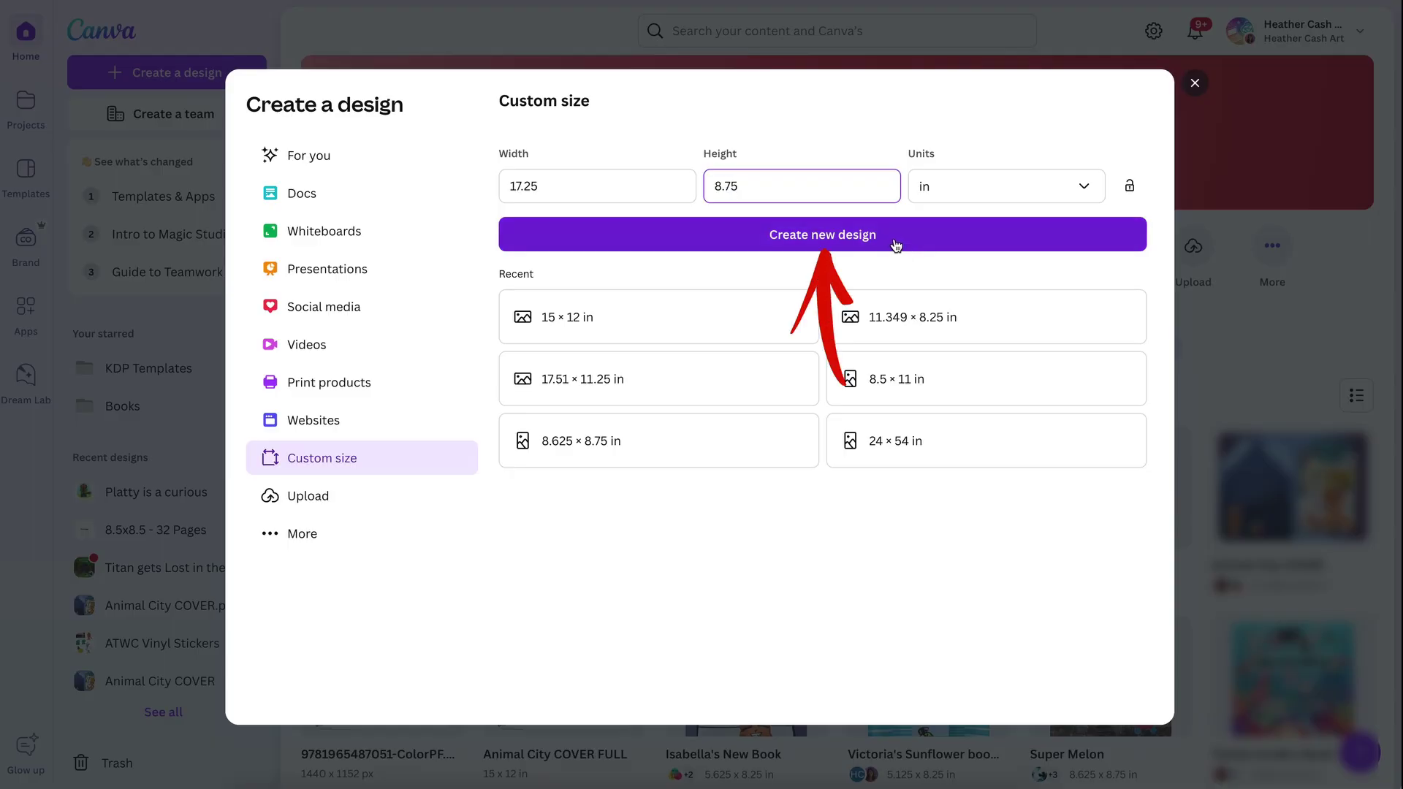
left_click(893, 239)
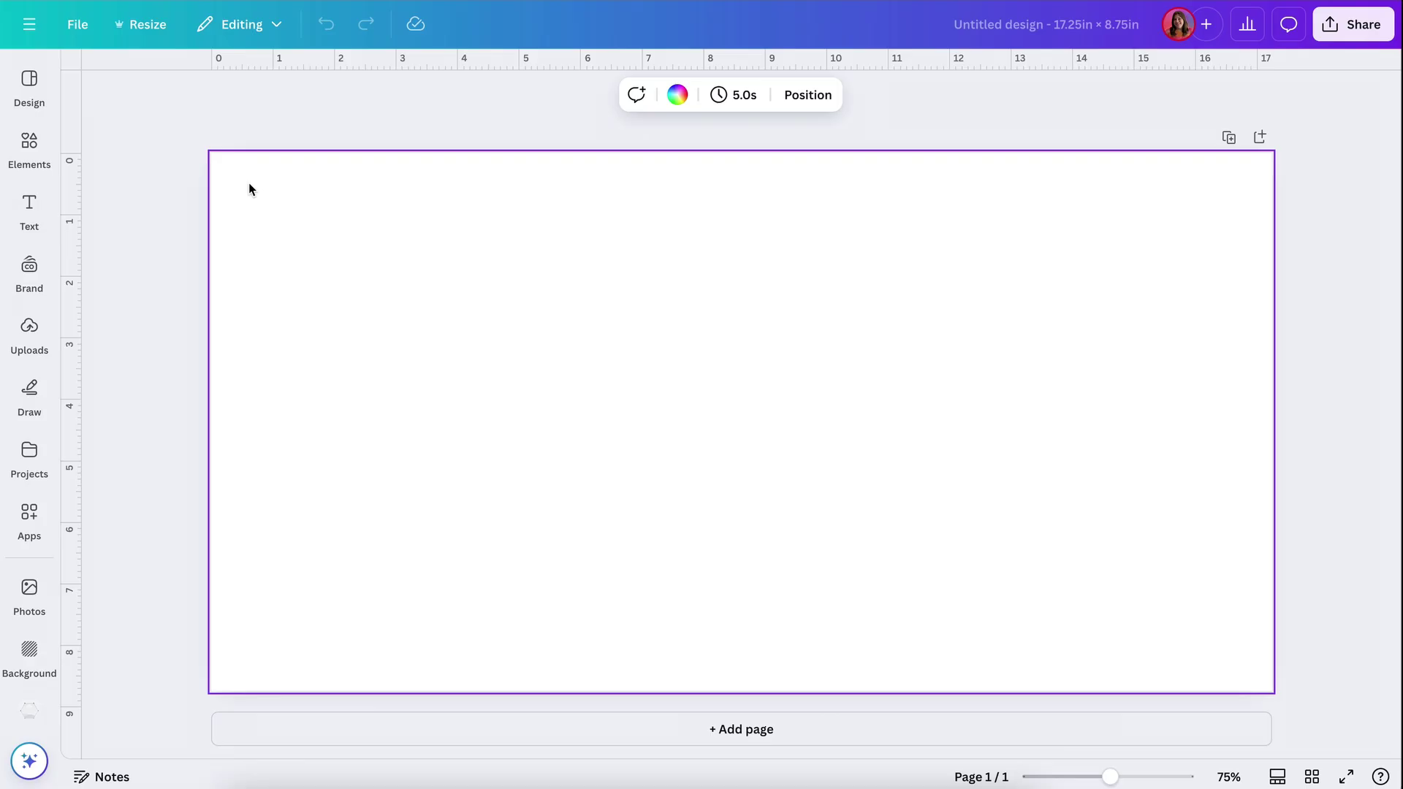
Step: Add custom guides with 0 columns and 0.125 in margins on every edge
left_click(76, 26)
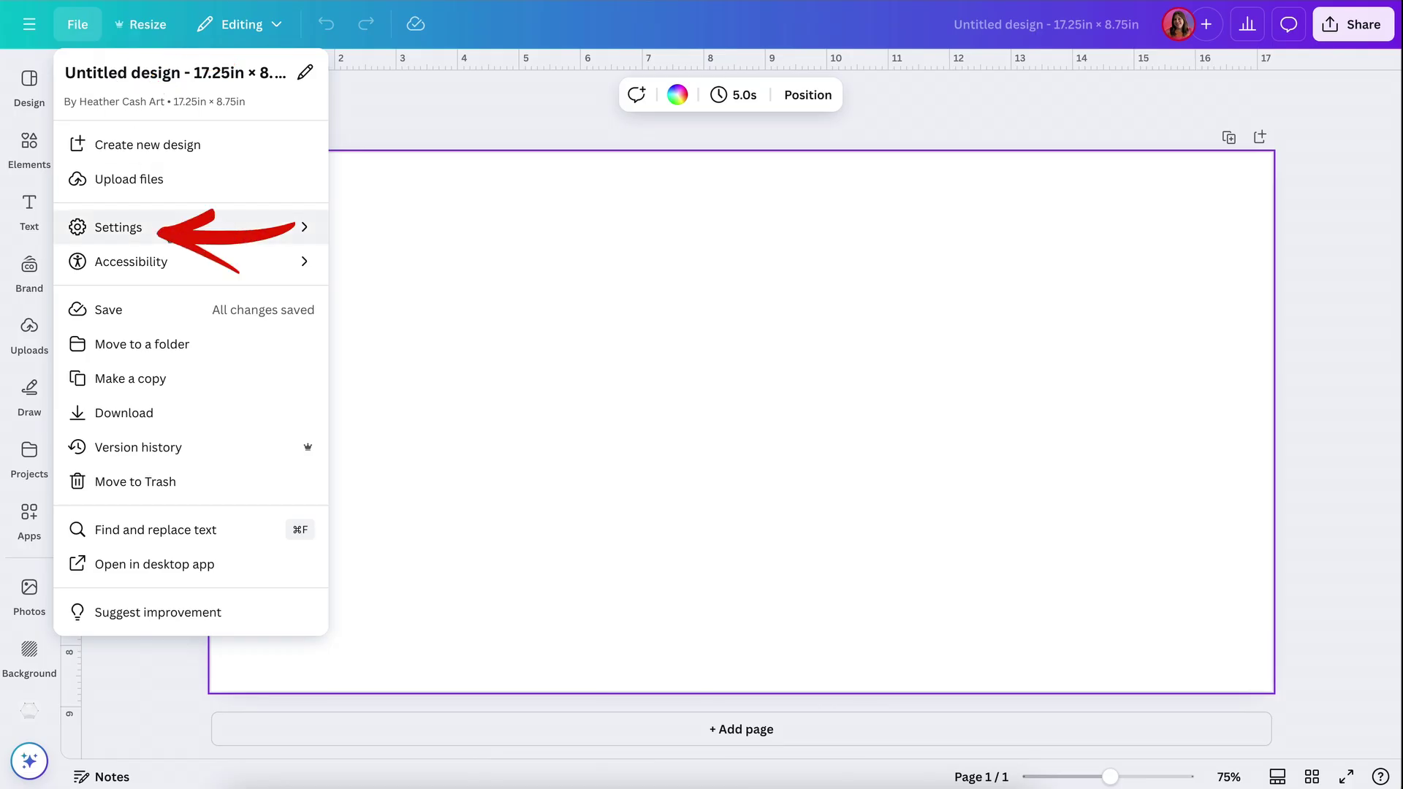
mouse_move(321, 228)
left_click(375, 269)
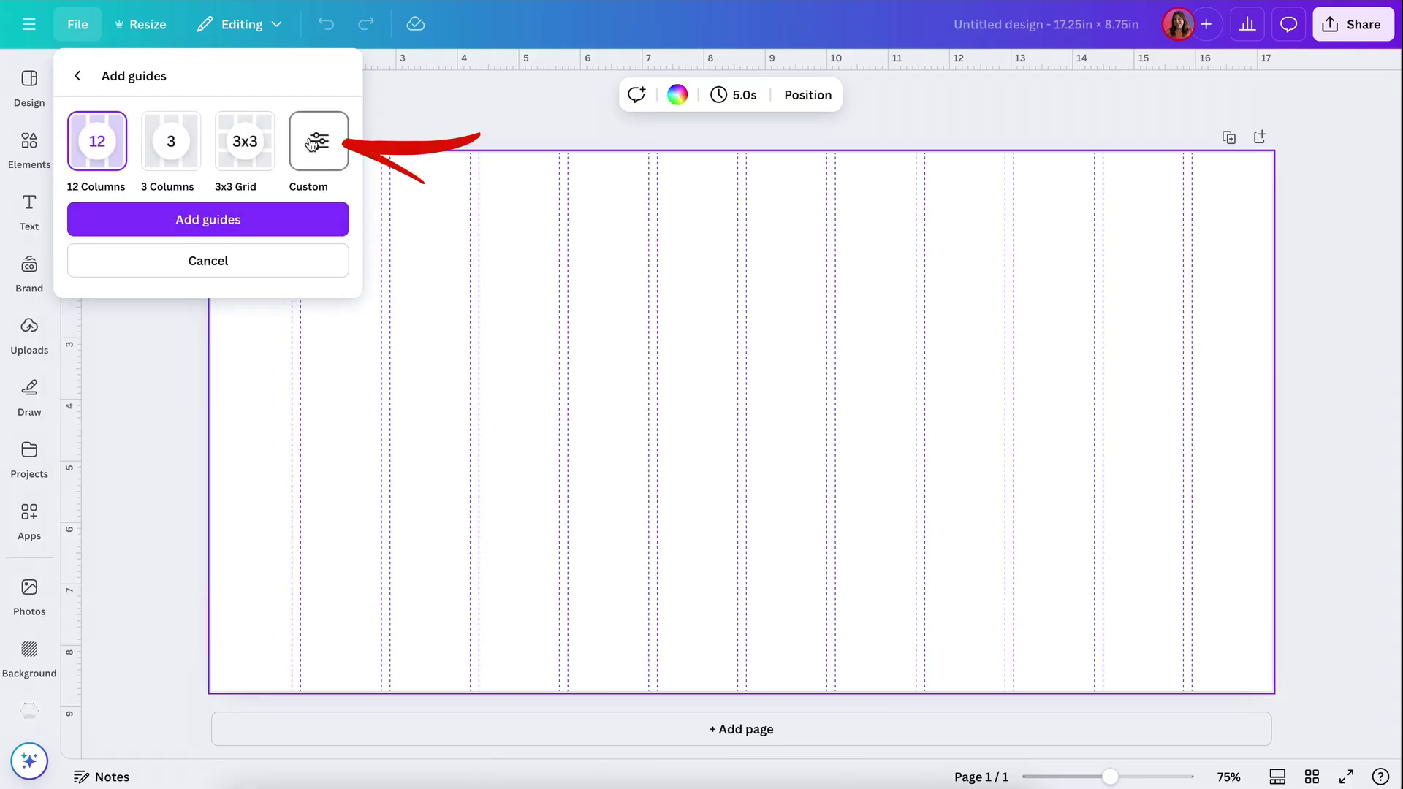
left_click(312, 144)
left_click(98, 240)
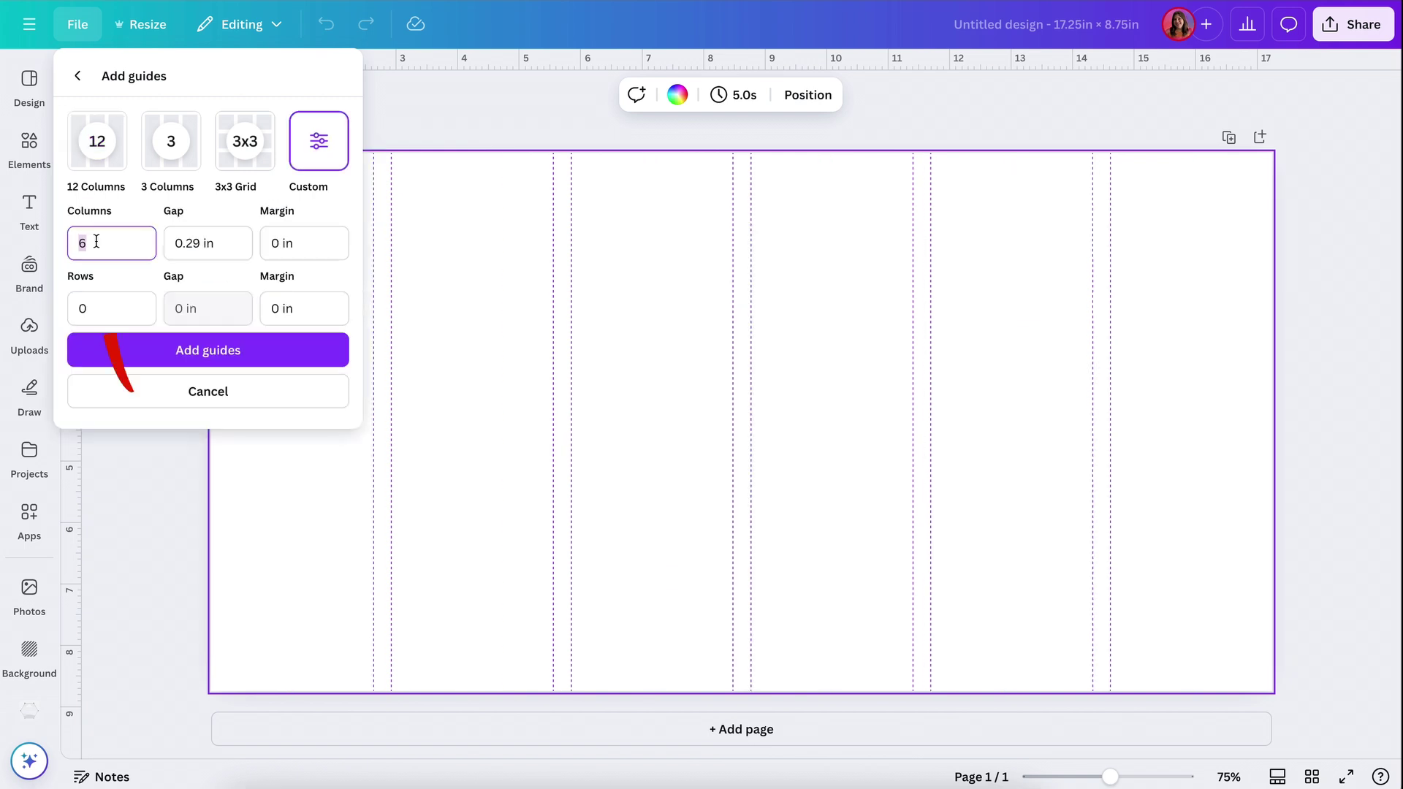
key("BackSpace")
type("0")
left_click(291, 243)
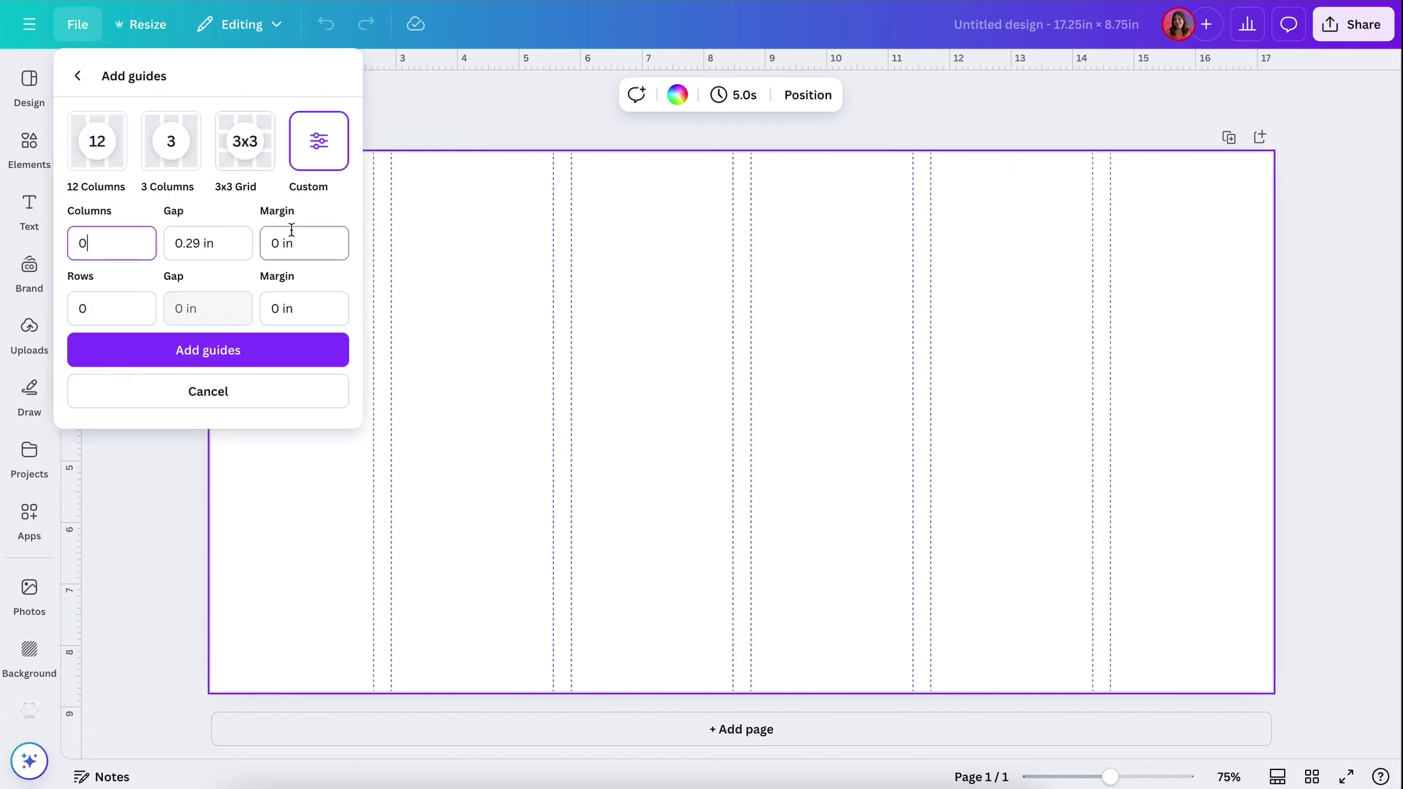
type(".")
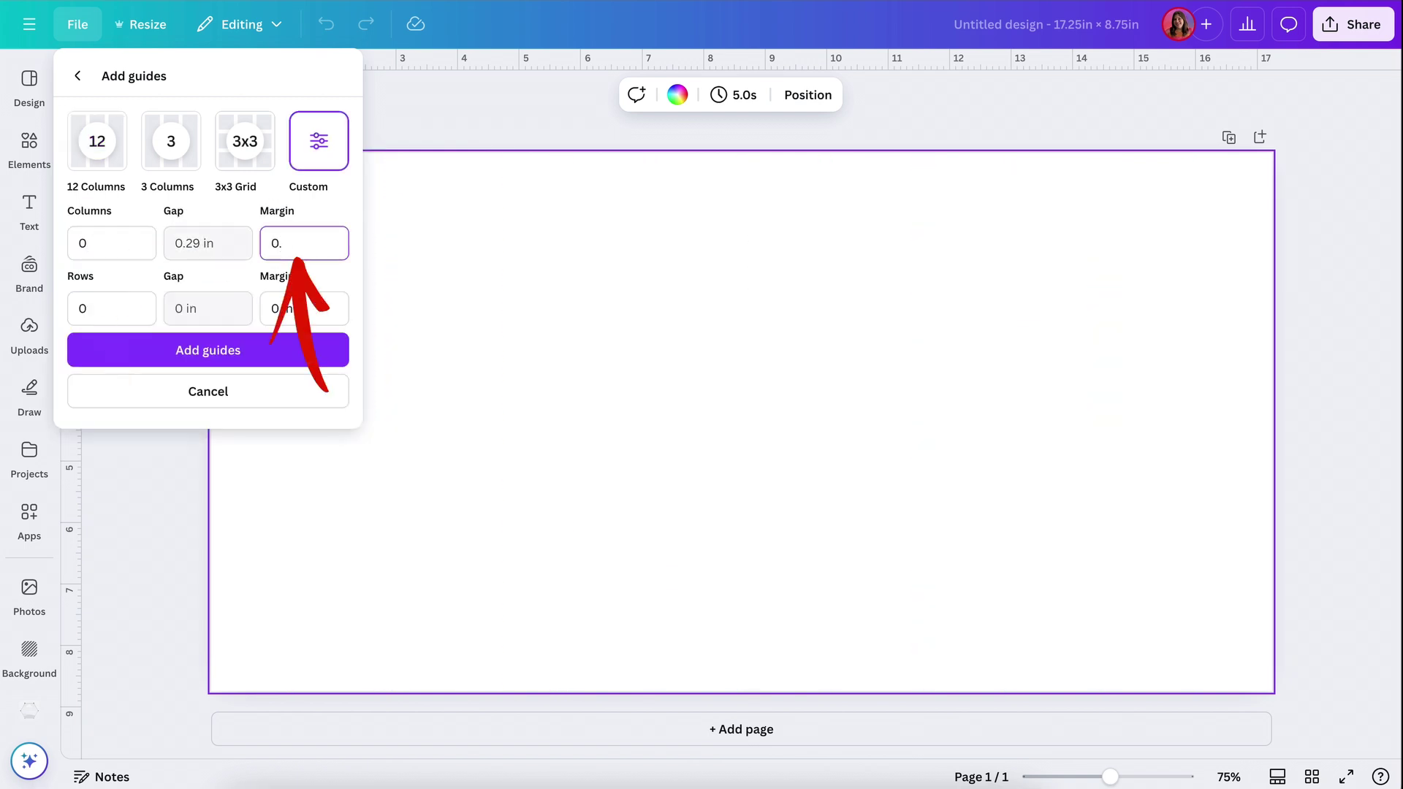
type("125")
left_click(324, 308)
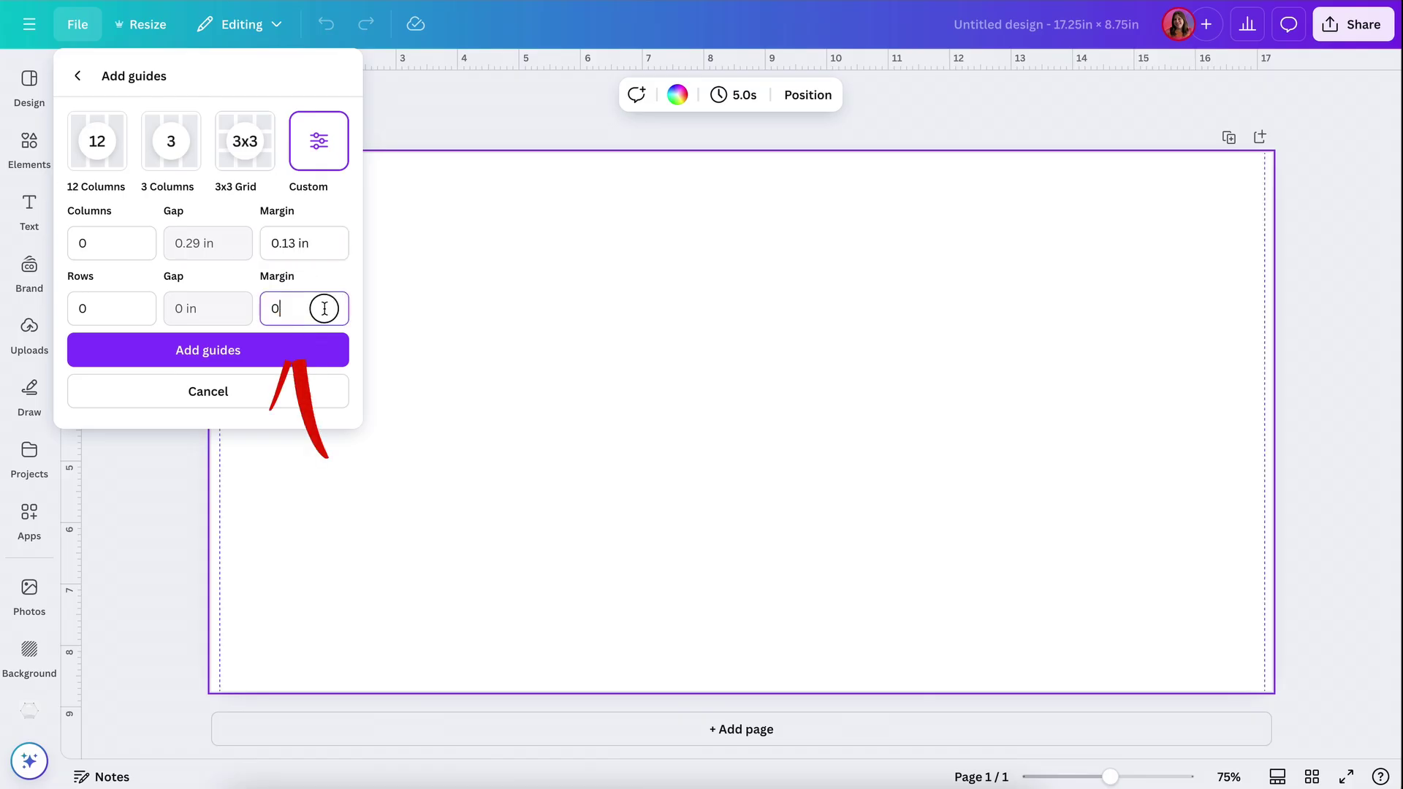
type(".125")
left_click(284, 354)
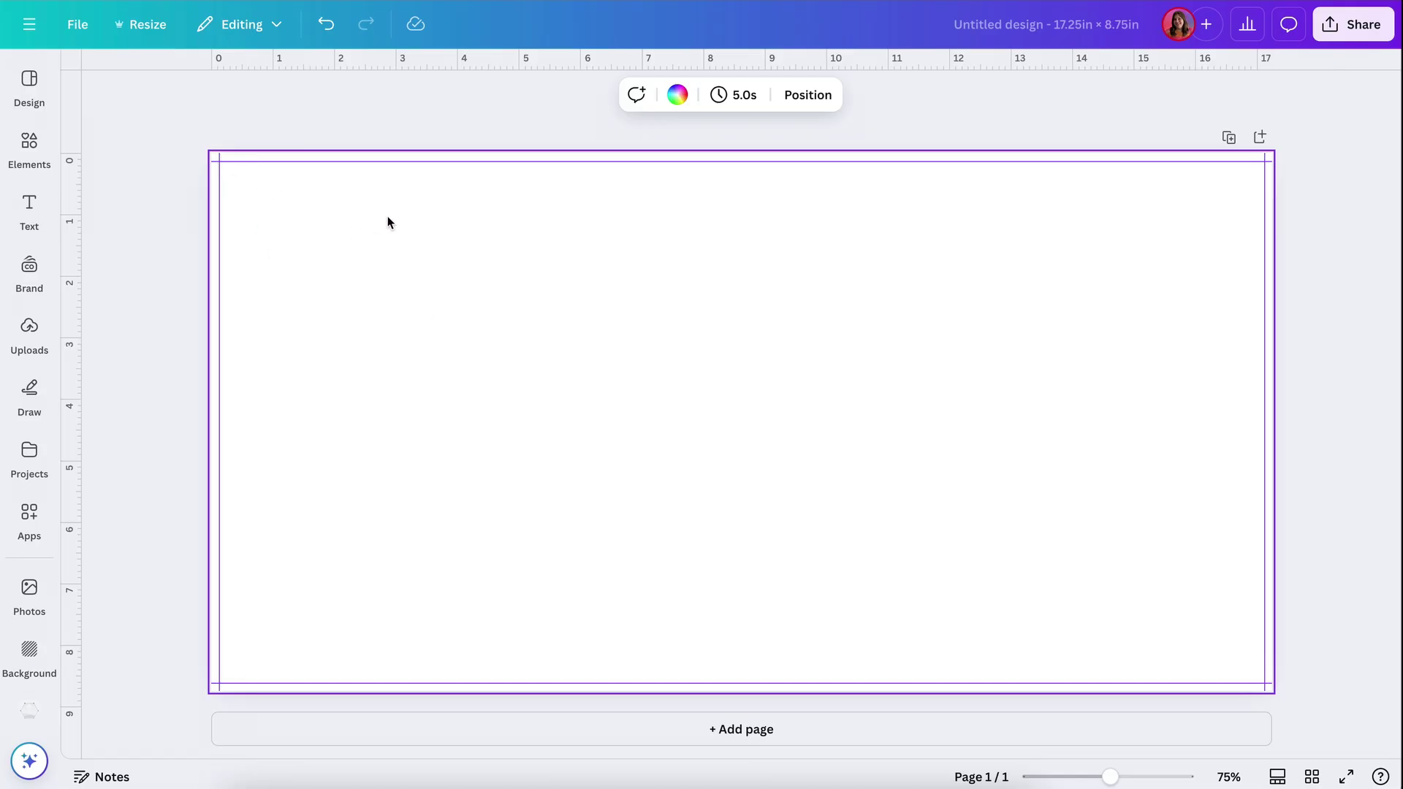
Step: Check the File menu's settings again, then close the menus
left_click(76, 24)
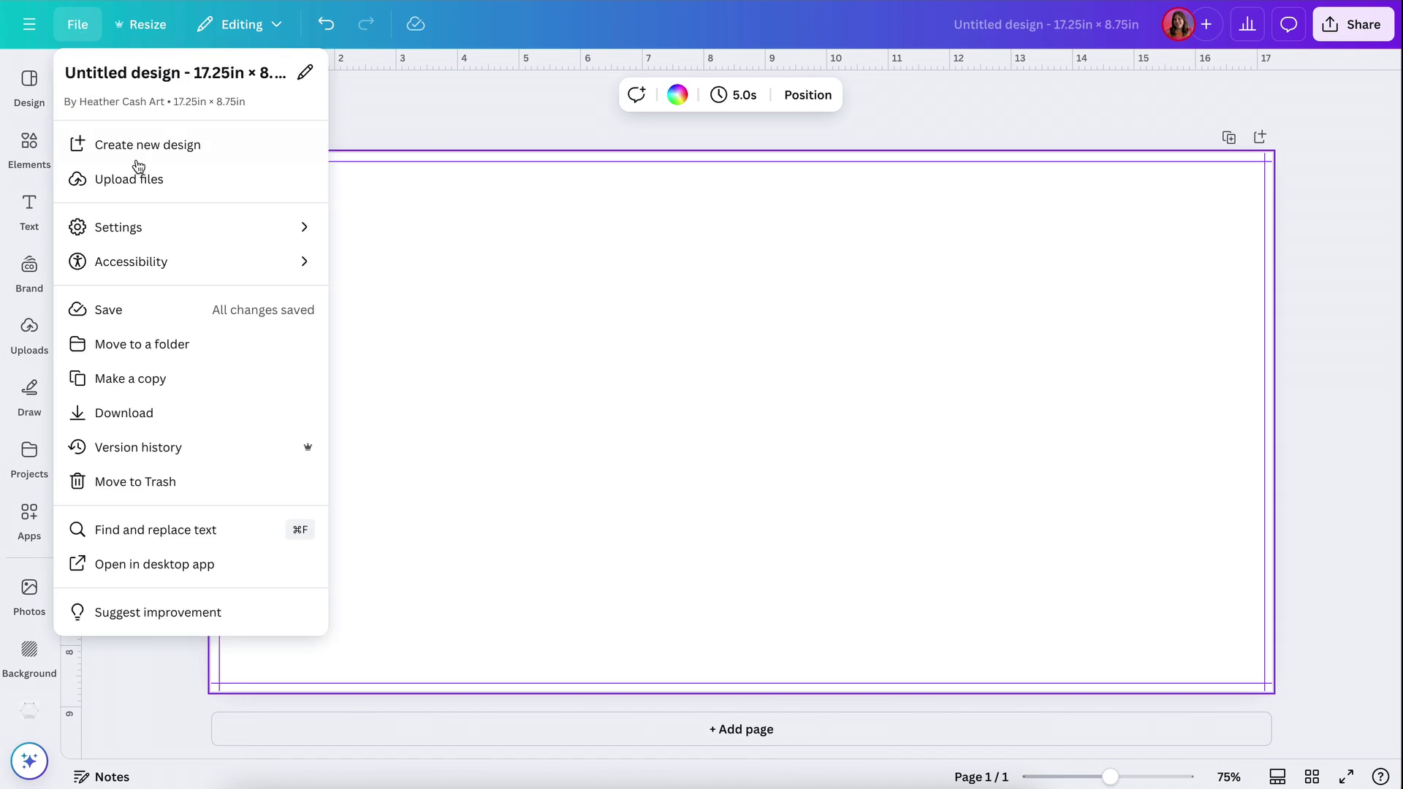
mouse_move(150, 232)
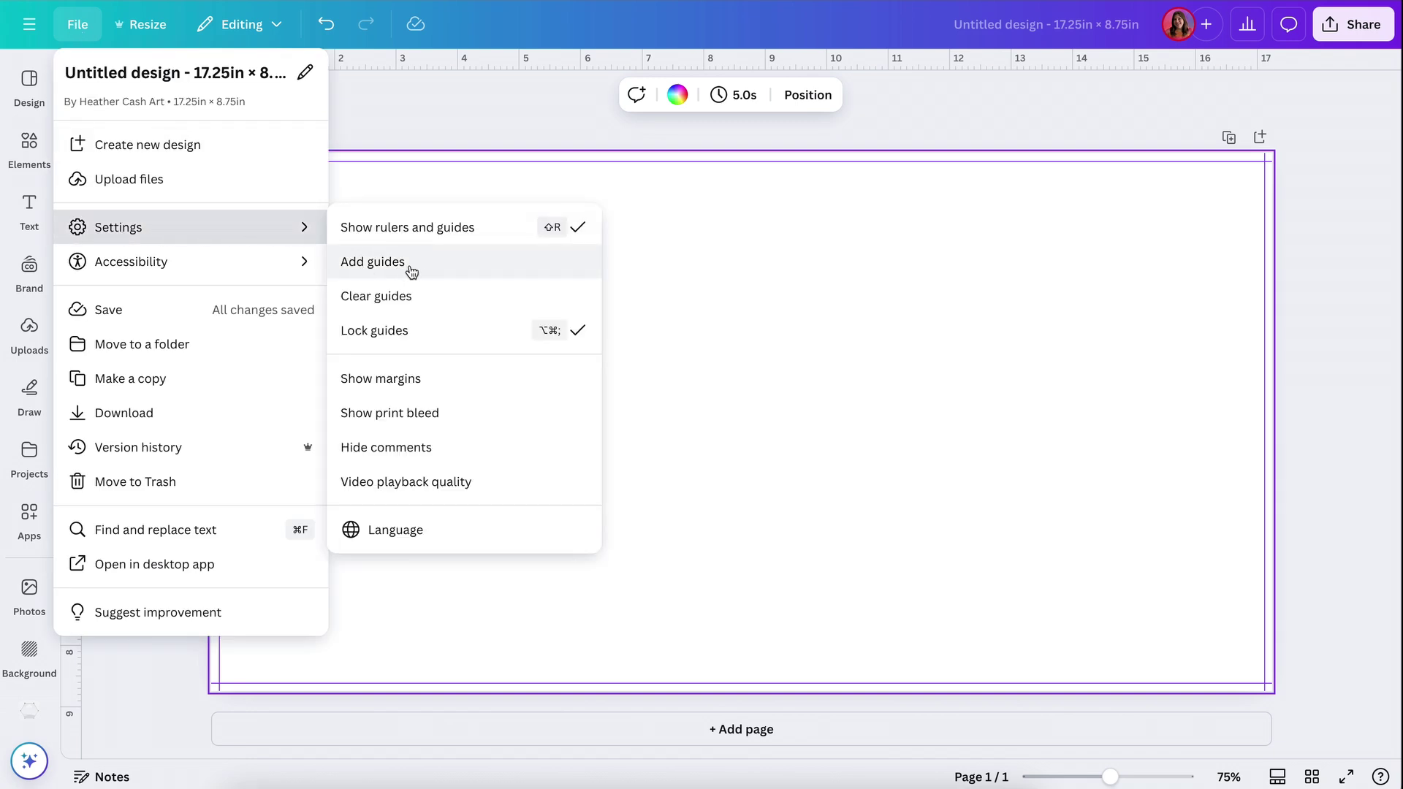
left_click(804, 270)
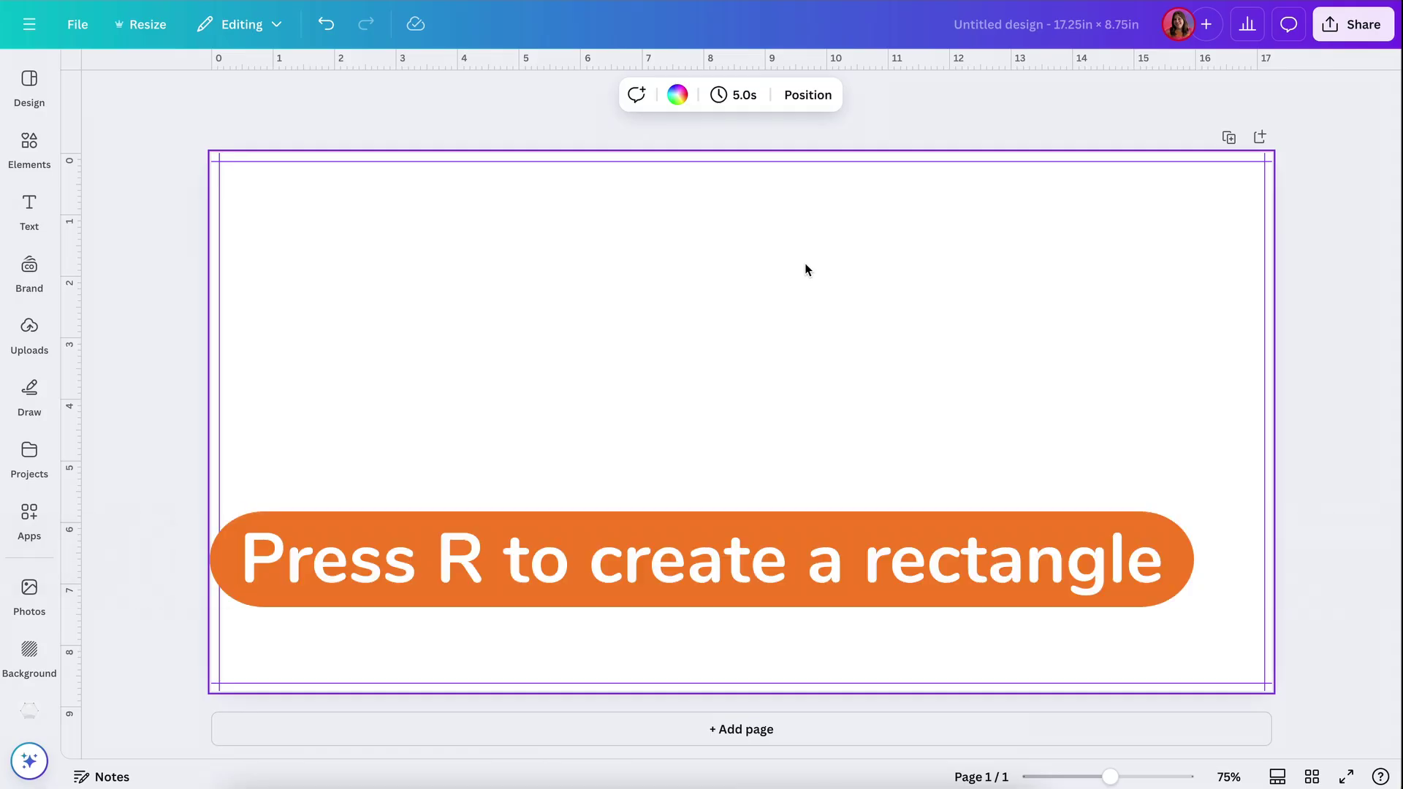
Step: Draw a square, resize it proportionally to 0.25 in wide, and move it toward the top-left
key("r")
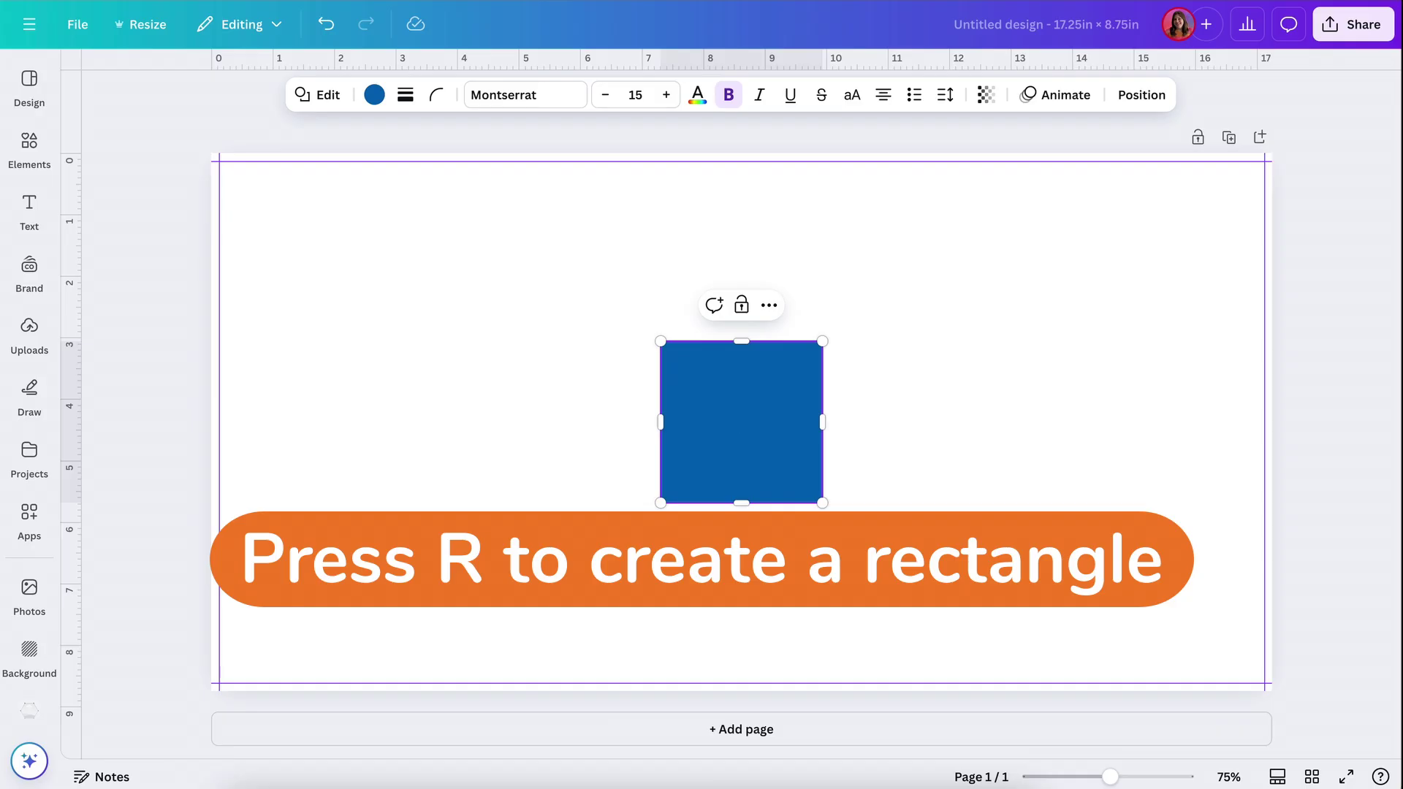
left_click(1150, 103)
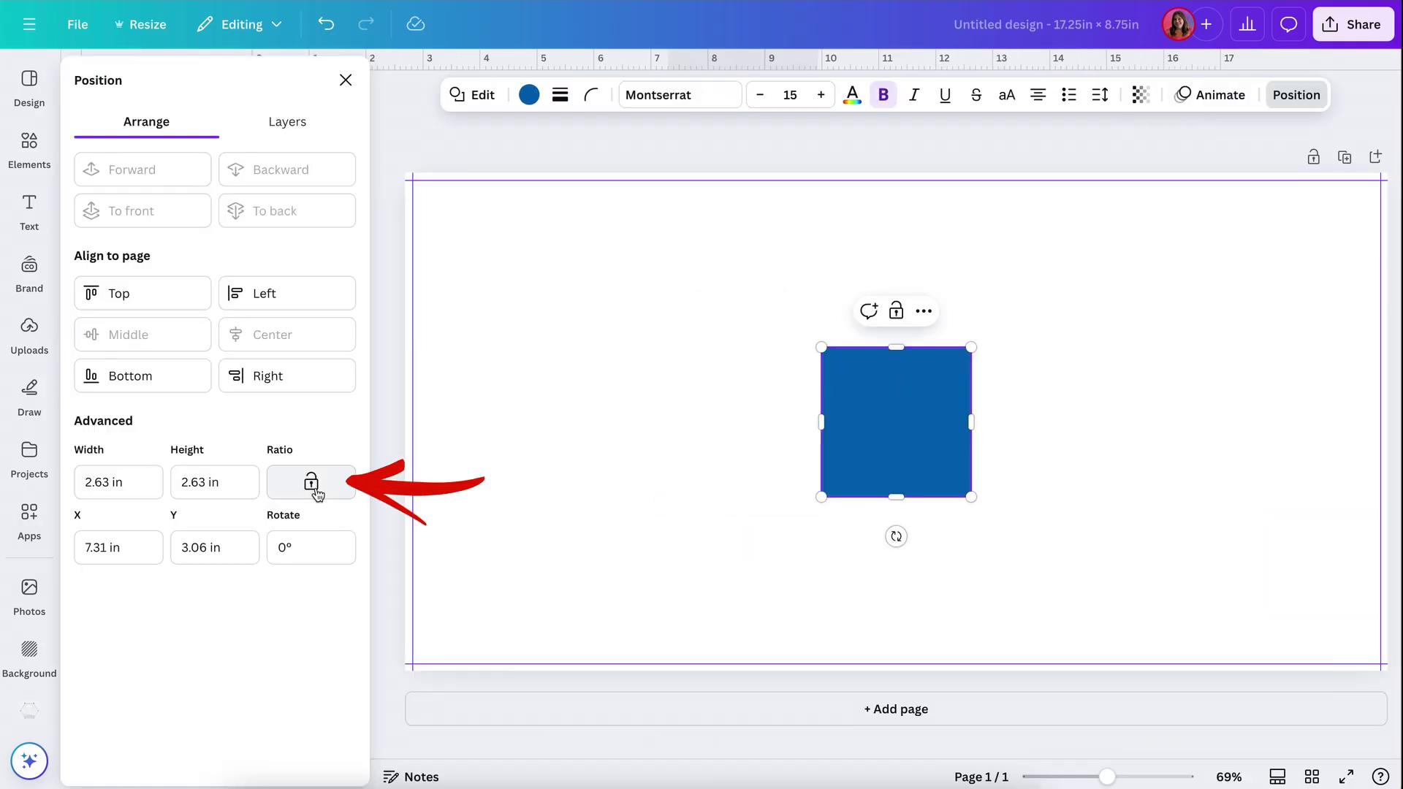
left_click(312, 484)
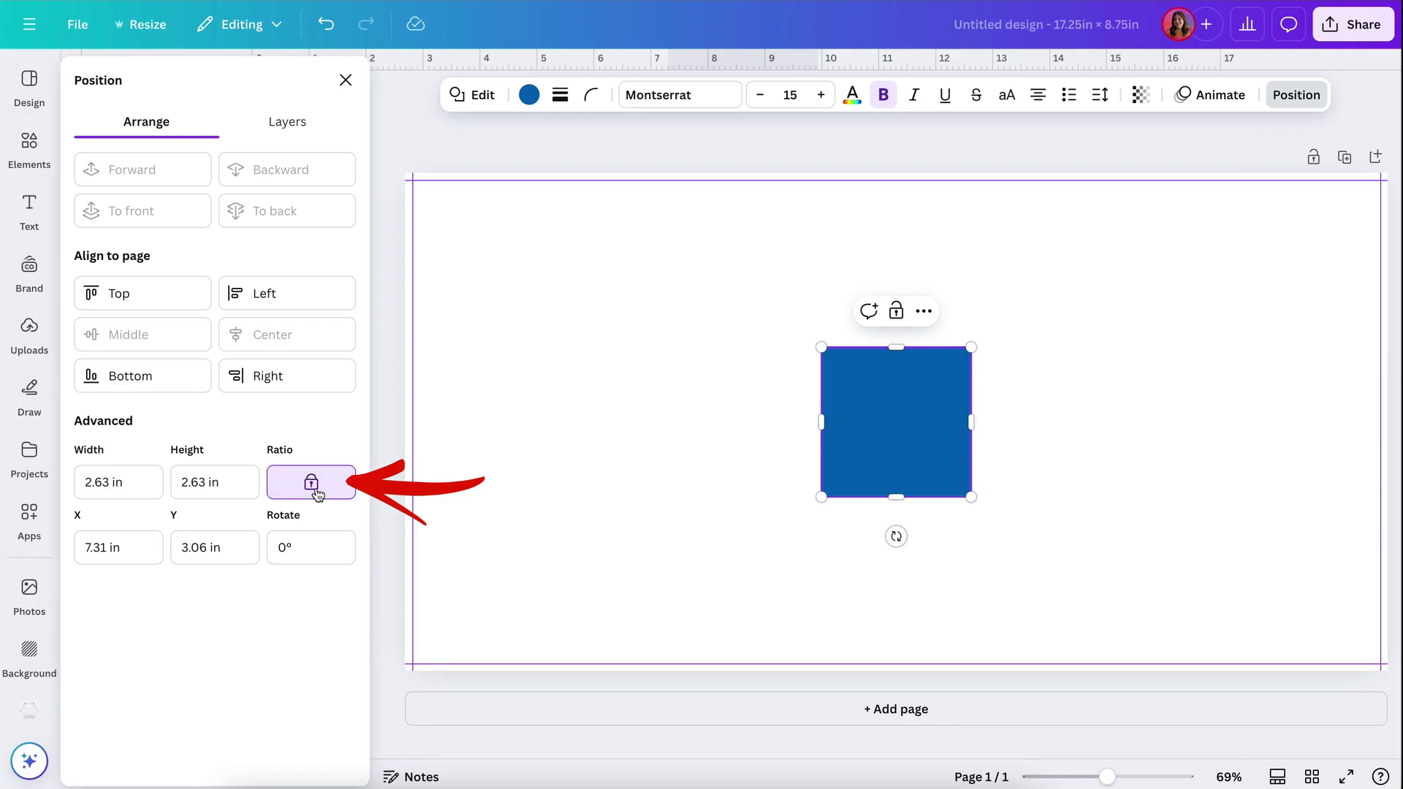
left_click(110, 483)
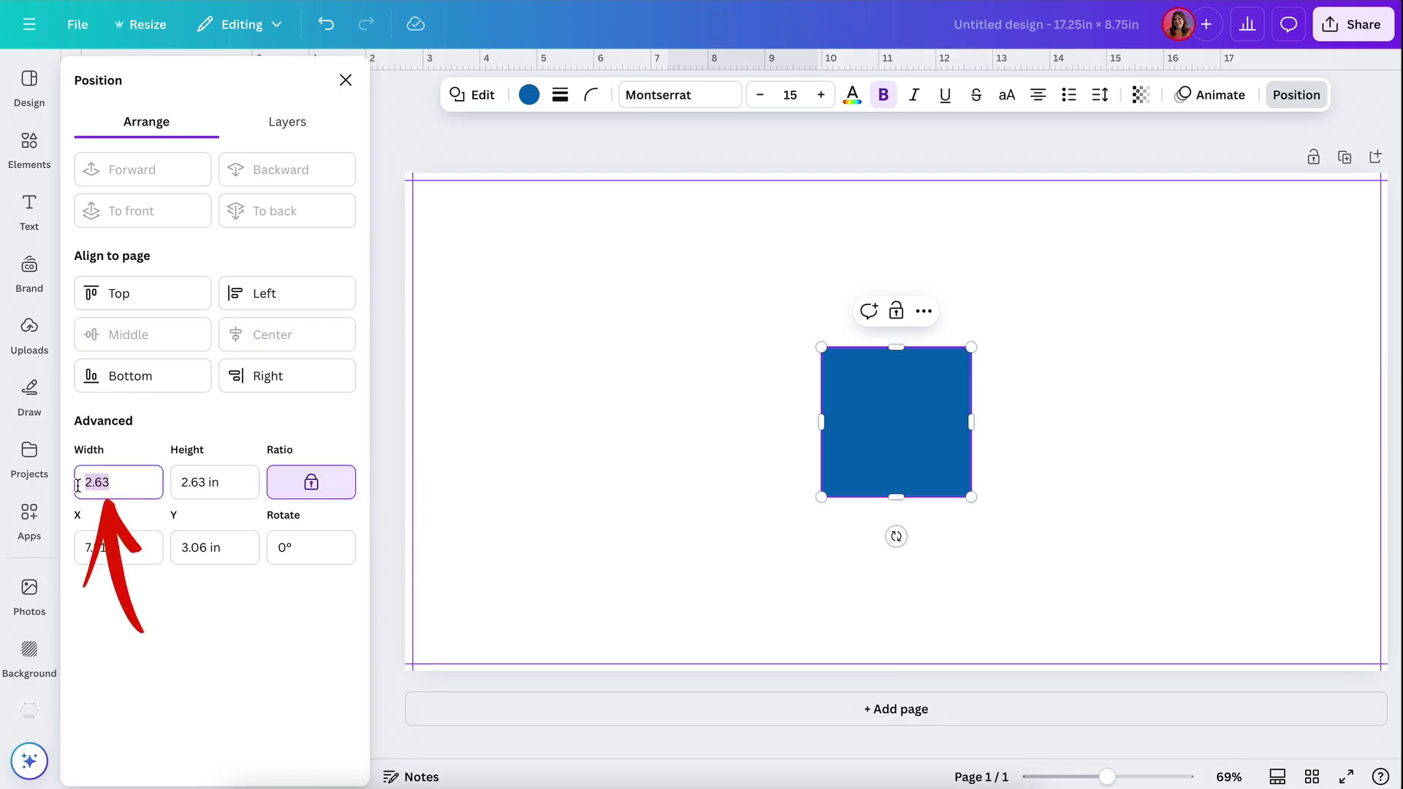
type("0.25")
key("Return")
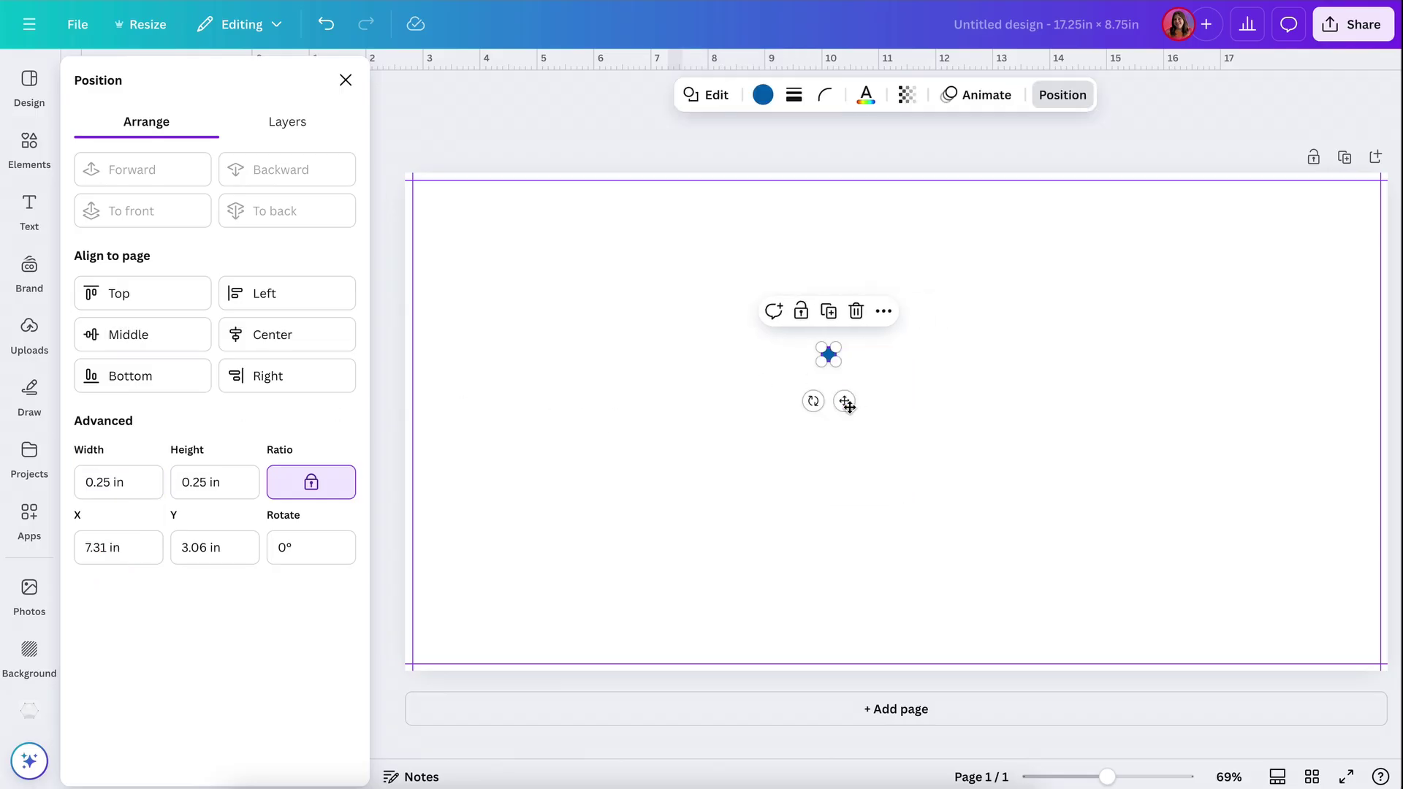
left_click_drag(846, 402, 436, 232)
Step: Snap the square into the top-left and bottom-right corners, adding guides along its edges at each
scroll(504, 241, "up", 5)
mouse_move(182, 244)
left_mouse_down()
mouse_move(142, 220)
mouse_move(91, 247)
mouse_move(122, 248)
mouse_move(69, 246)
mouse_move(131, 238)
mouse_move(183, 257)
left_mouse_up()
left_click(368, 294)
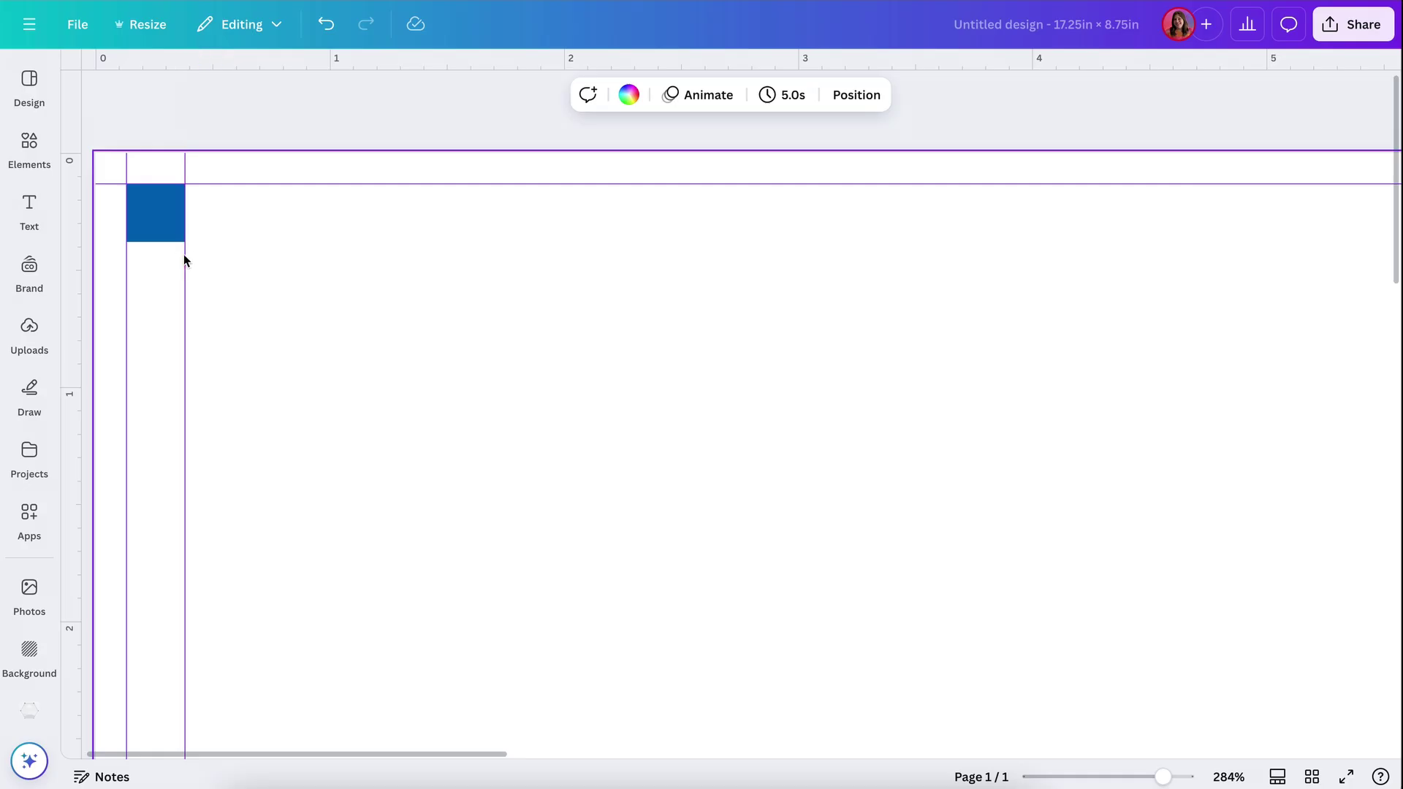
left_click_drag(297, 55, 277, 242)
scroll(192, 226, "down", 5)
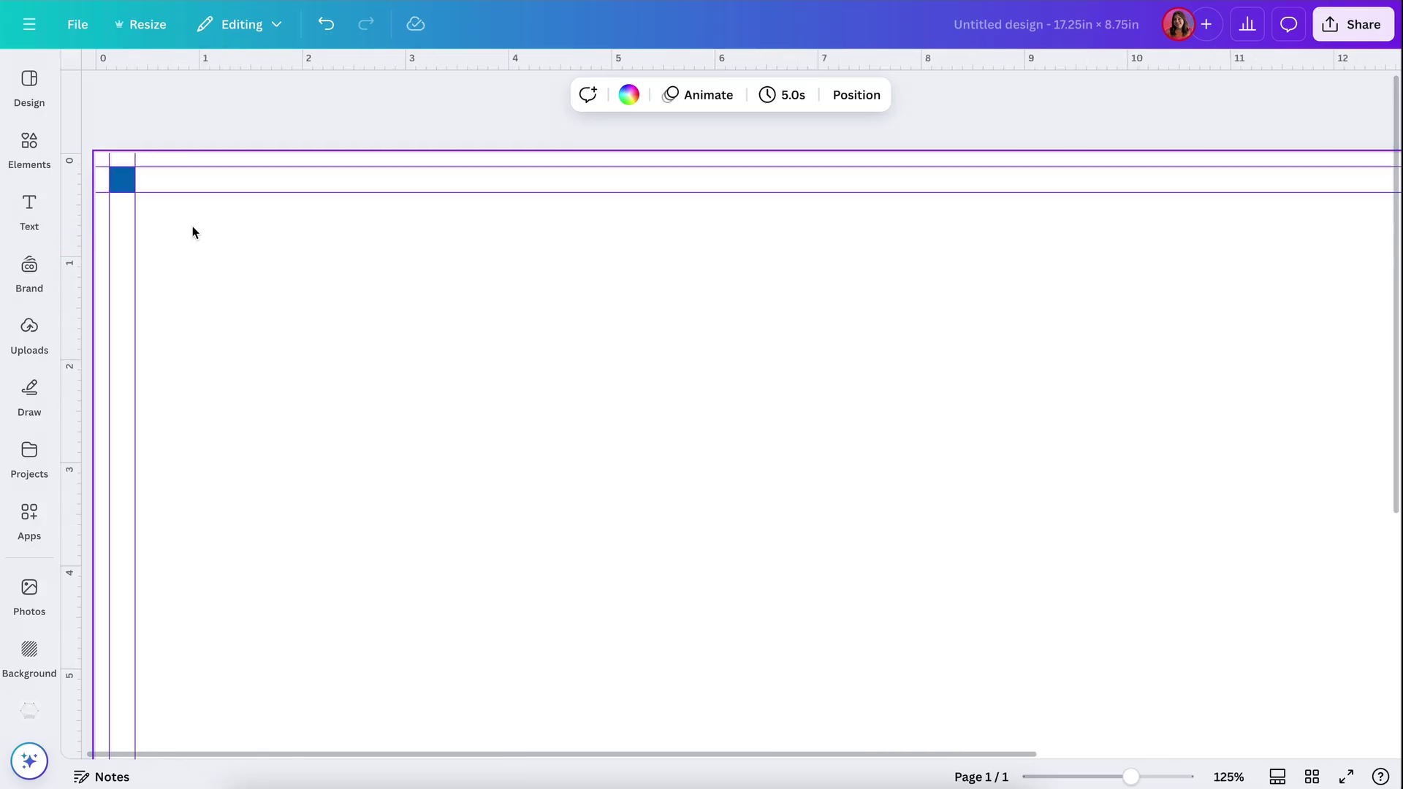
left_click_drag(125, 176, 1360, 685)
scroll(1360, 684, "up", 5)
left_click_drag(1118, 59, 1127, 459)
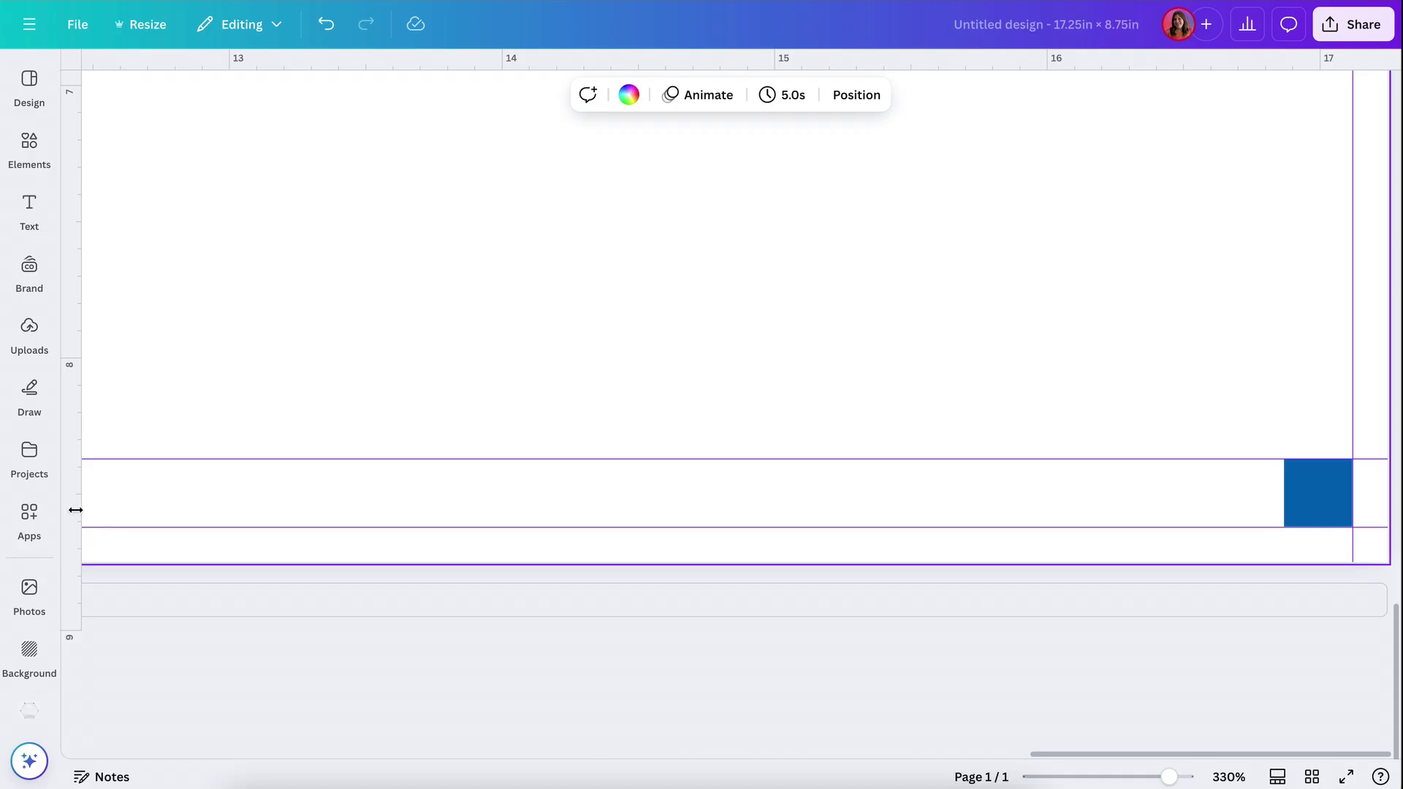
left_click_drag(76, 510, 1284, 504)
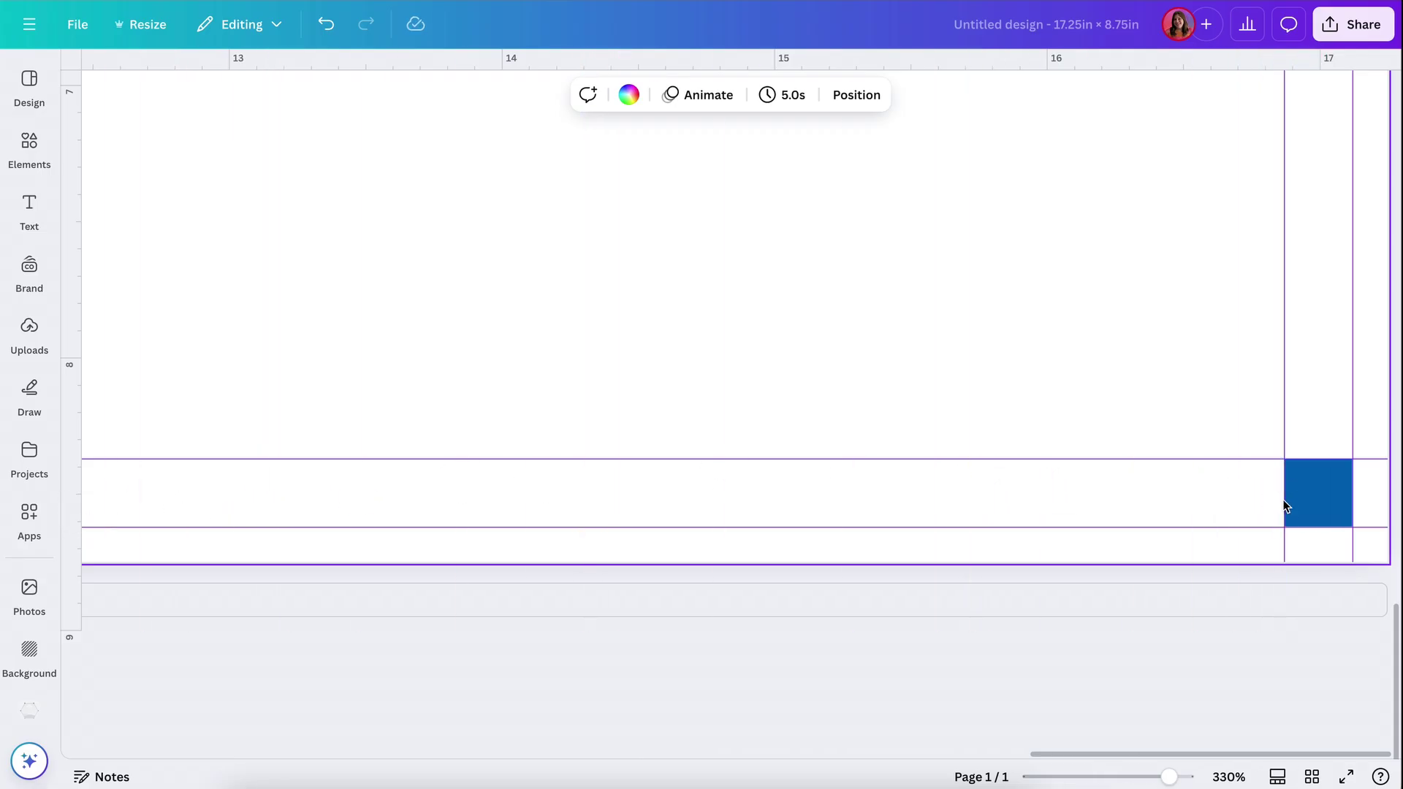
Step: Delete the blue square and add a vertical guide at the spread's centre fold
left_click(1315, 497)
key("Delete")
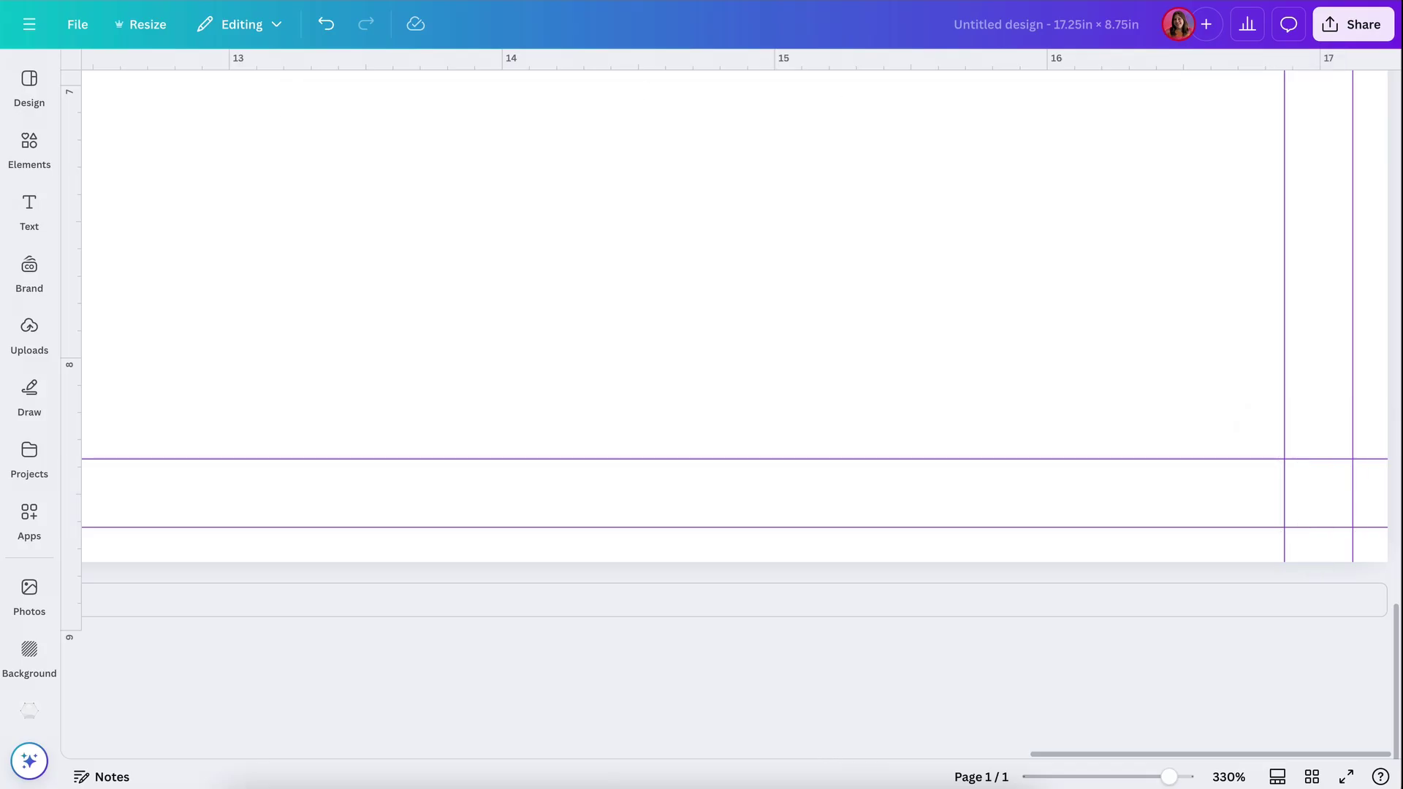
left_click(1182, 384)
scroll(1184, 388, "down", 10)
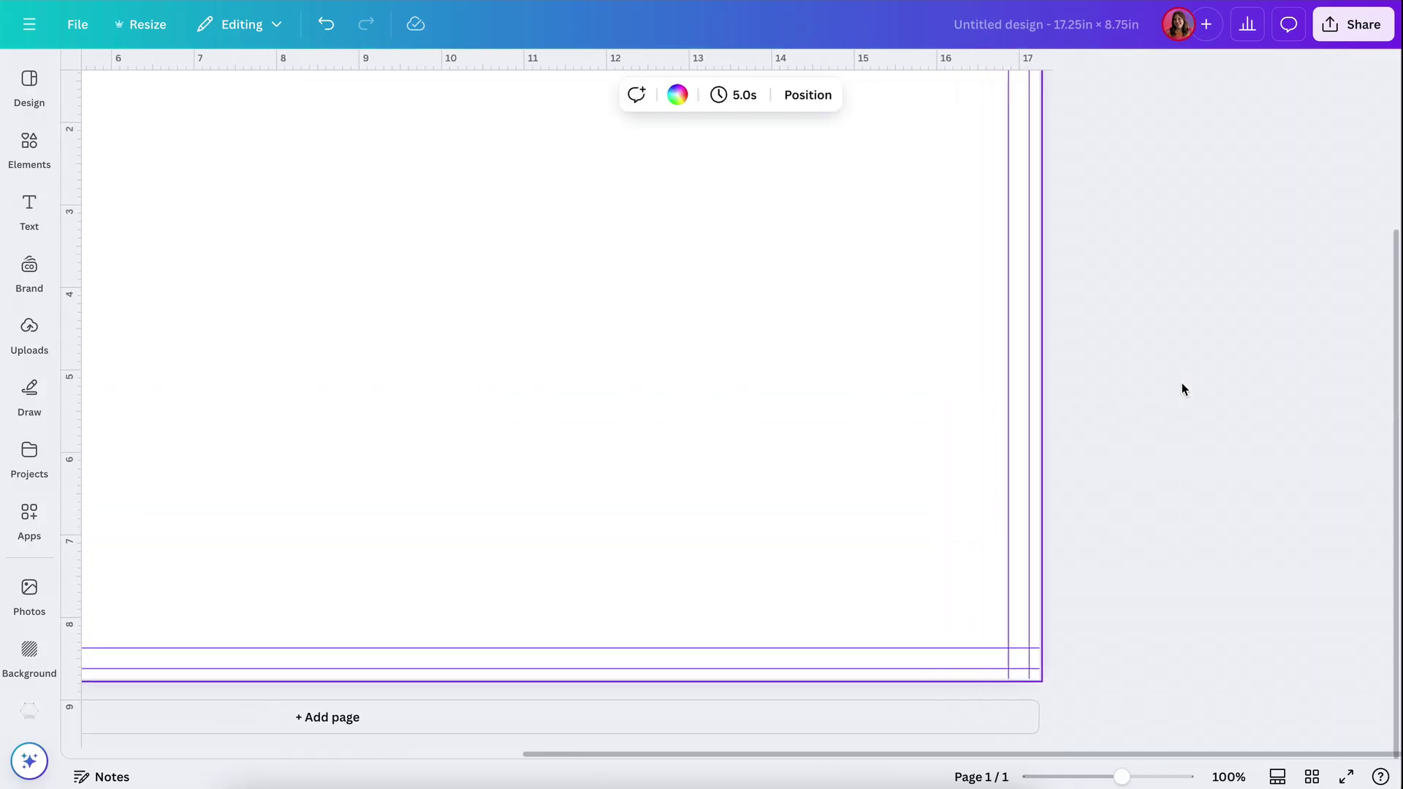
scroll(1184, 388, "down", 2)
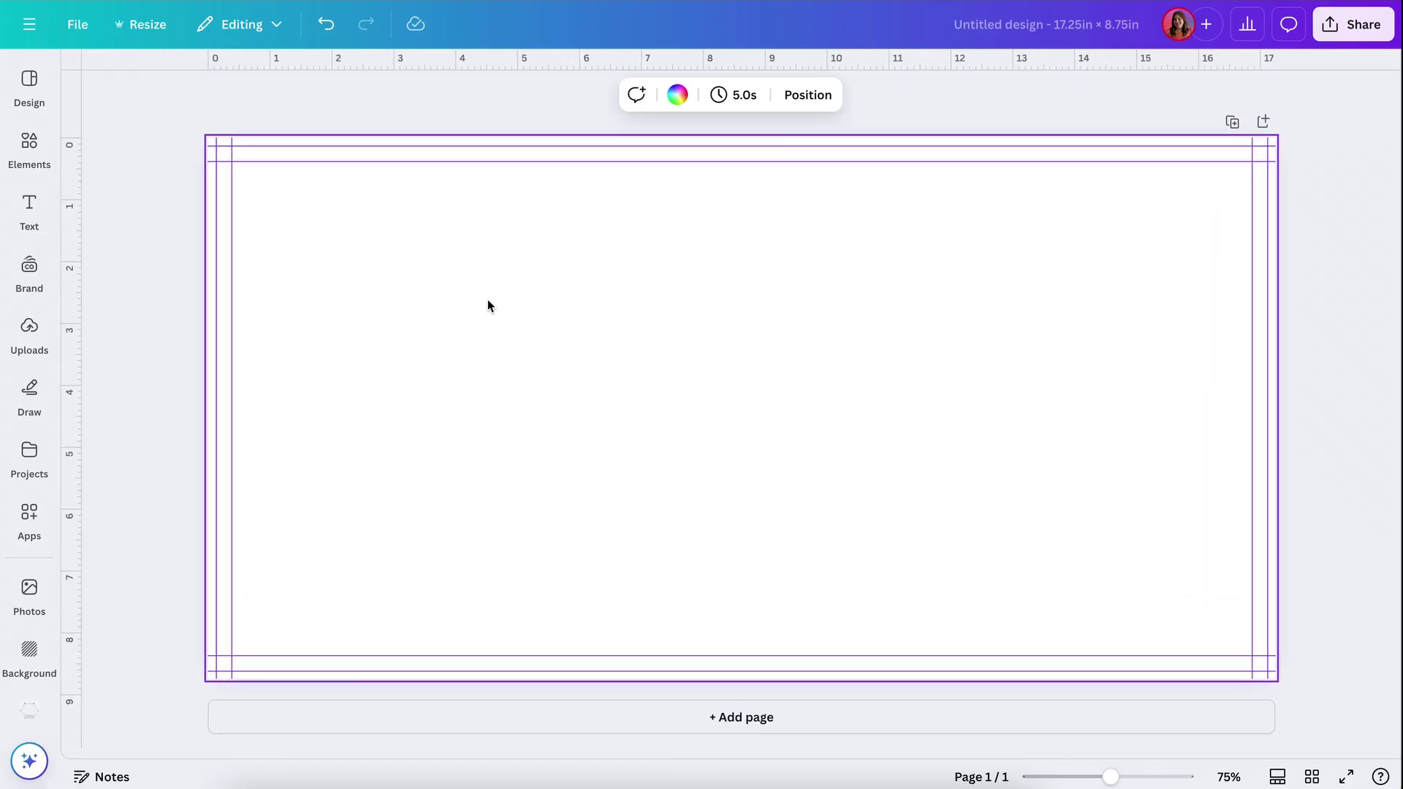
left_click(72, 420)
left_click_drag(72, 420, 743, 393)
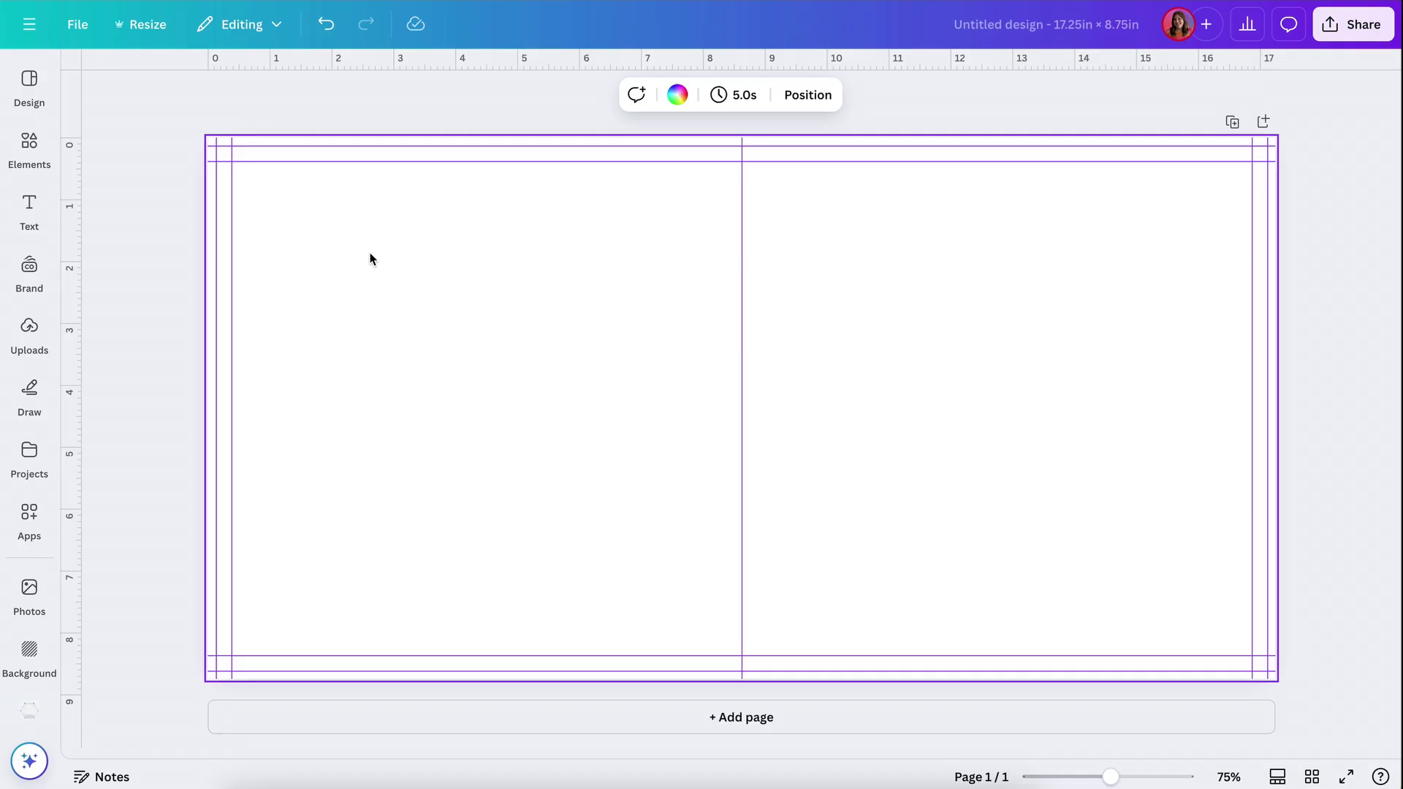
Step: Upload platty-spread.jpg from the computer into Uploads
left_click(32, 329)
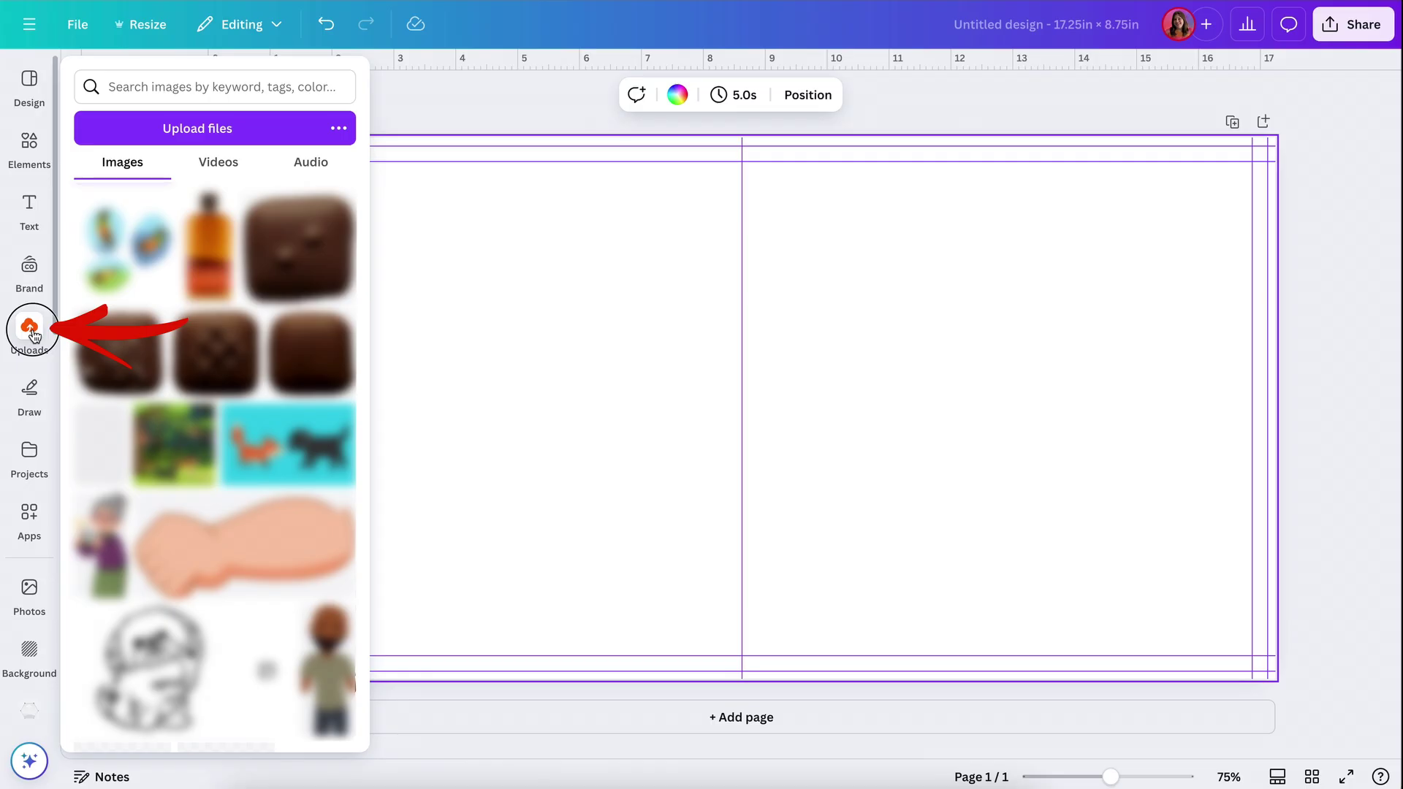
left_click(222, 126)
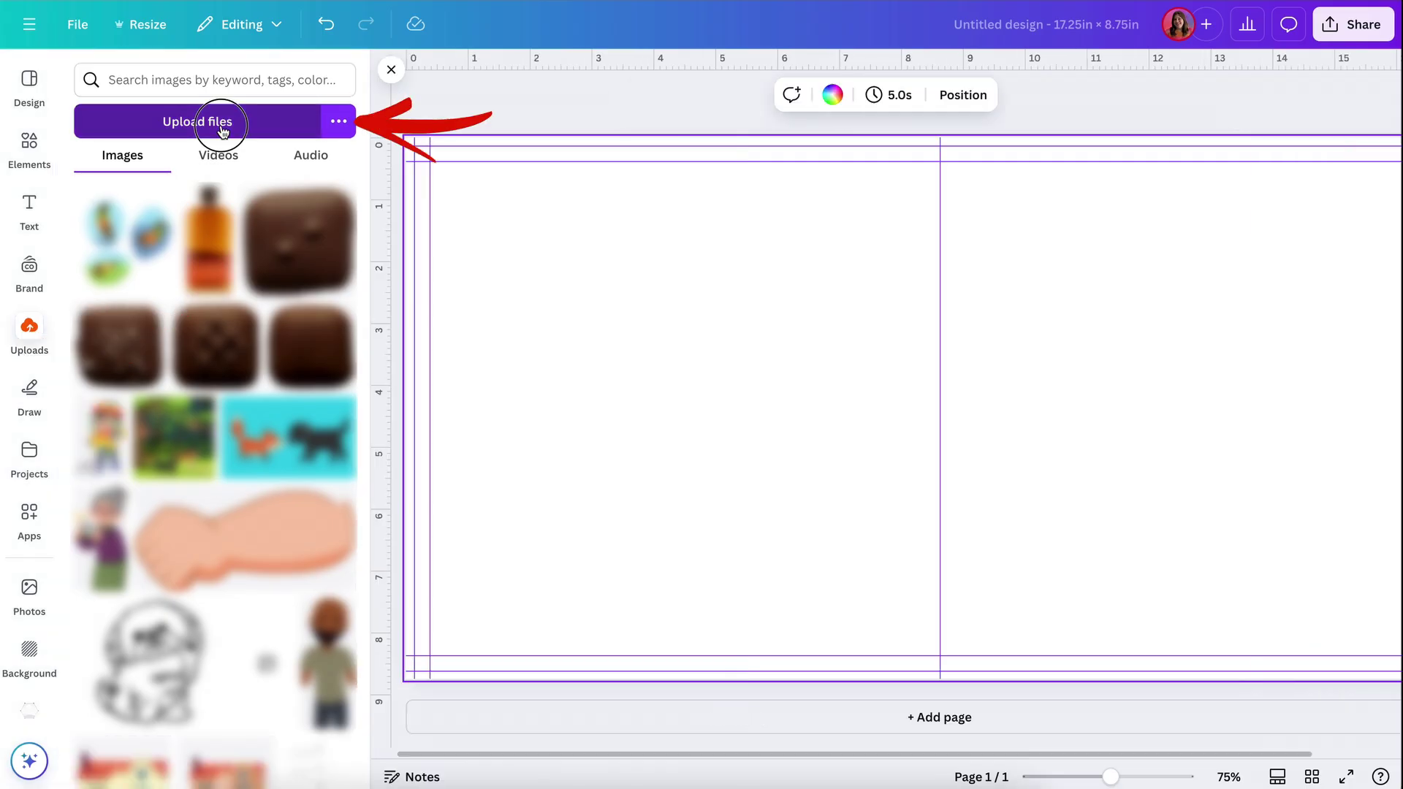
left_click(448, 160)
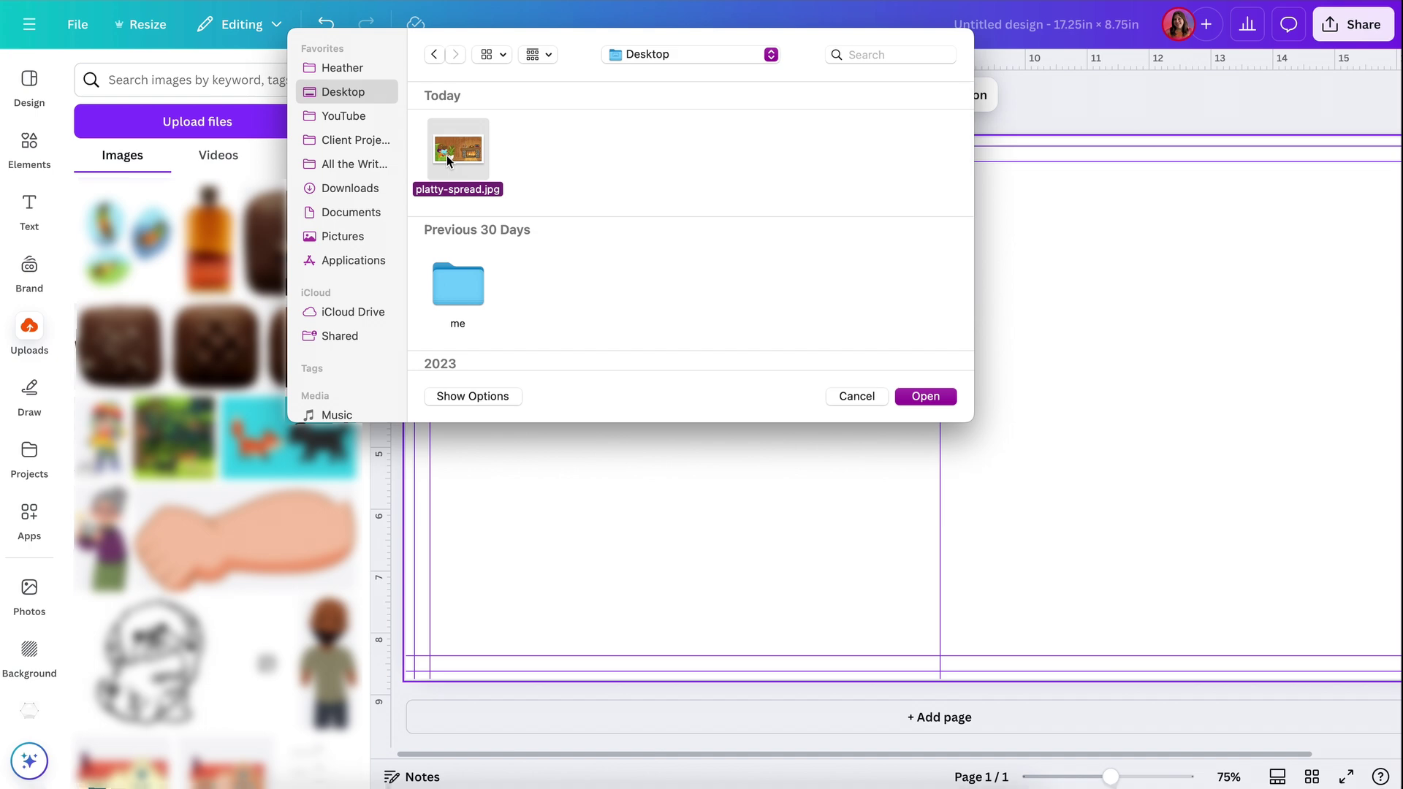
left_click(919, 399)
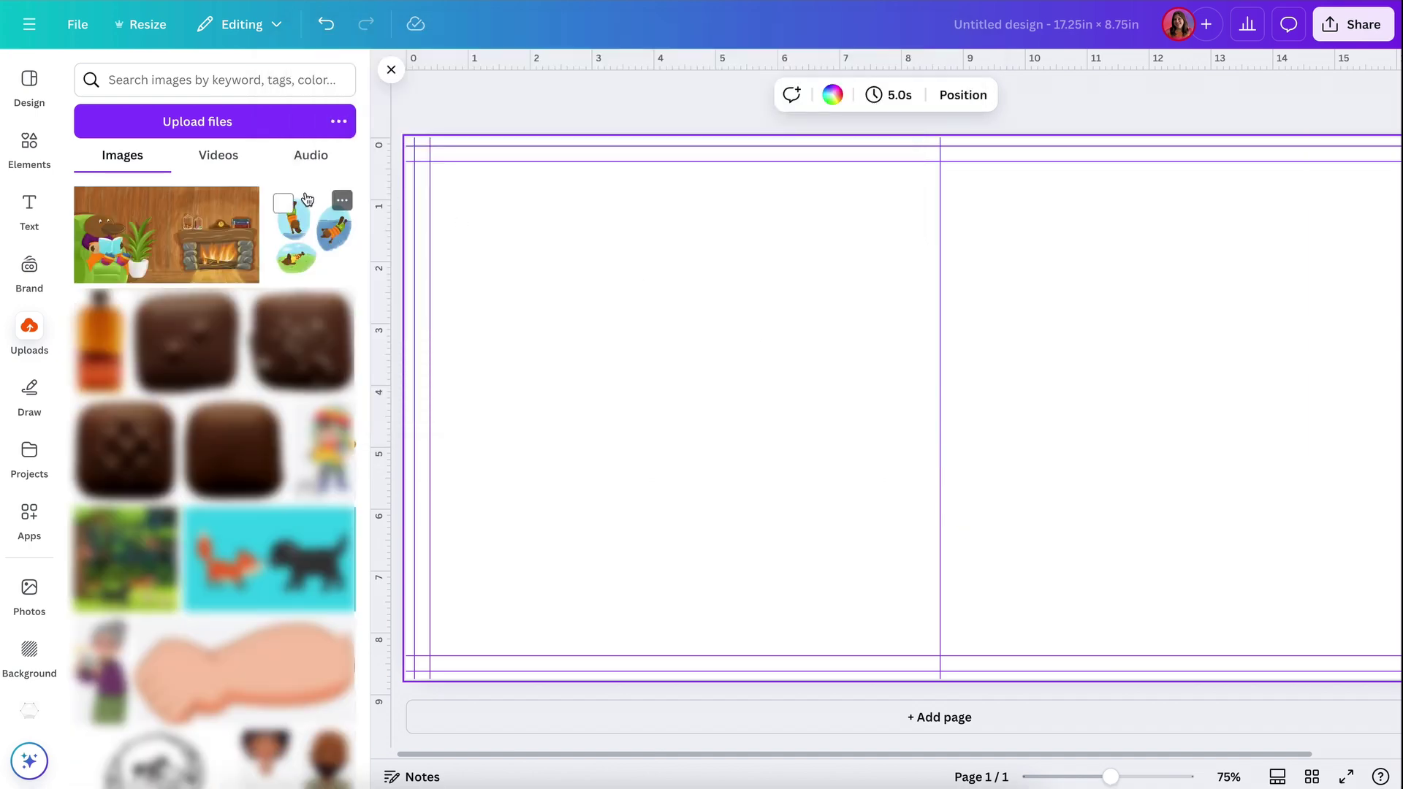
Step: Place the fireside illustration and stretch it past all spread edges
left_click(161, 238)
left_click(391, 70)
left_click_drag(482, 231, 206, 162)
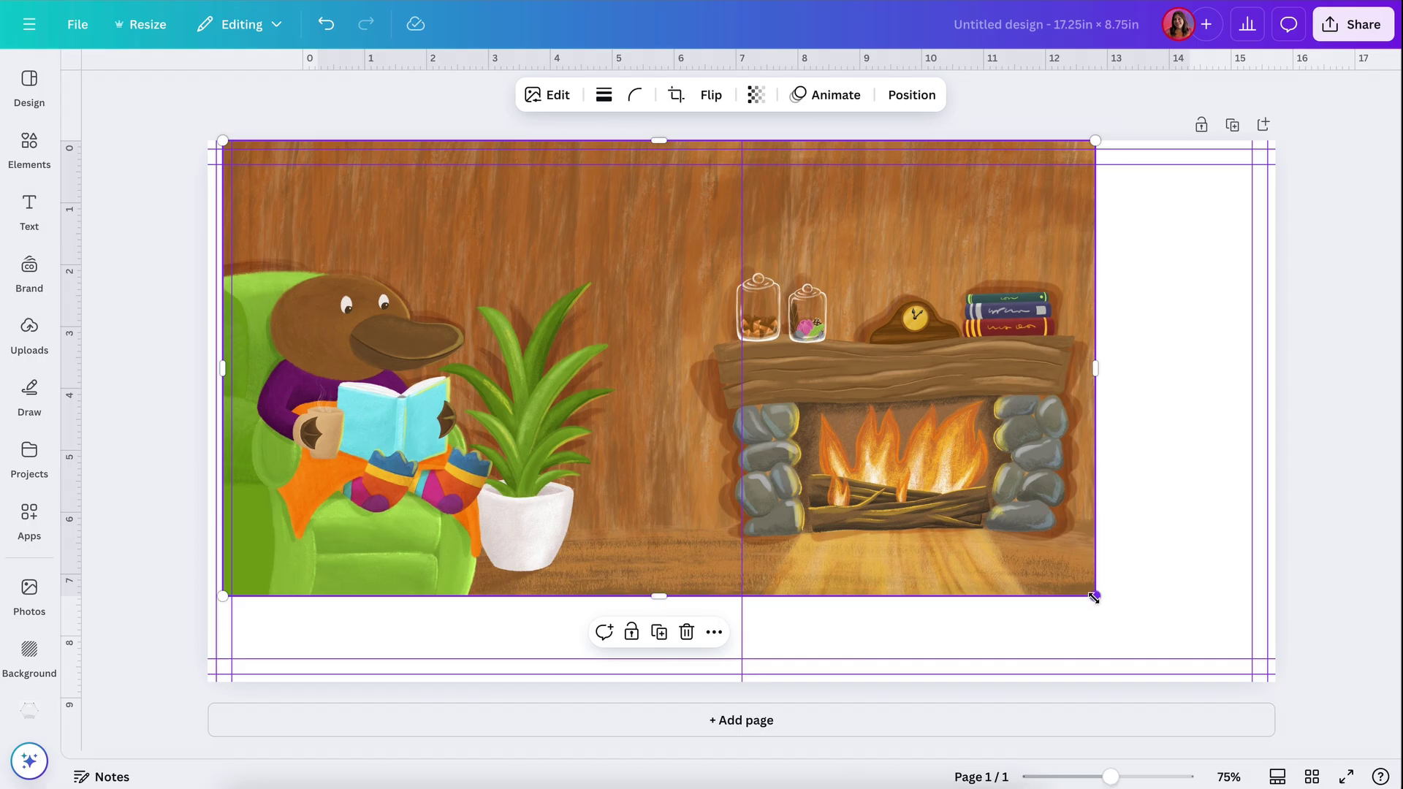
left_click_drag(1094, 595, 1276, 687)
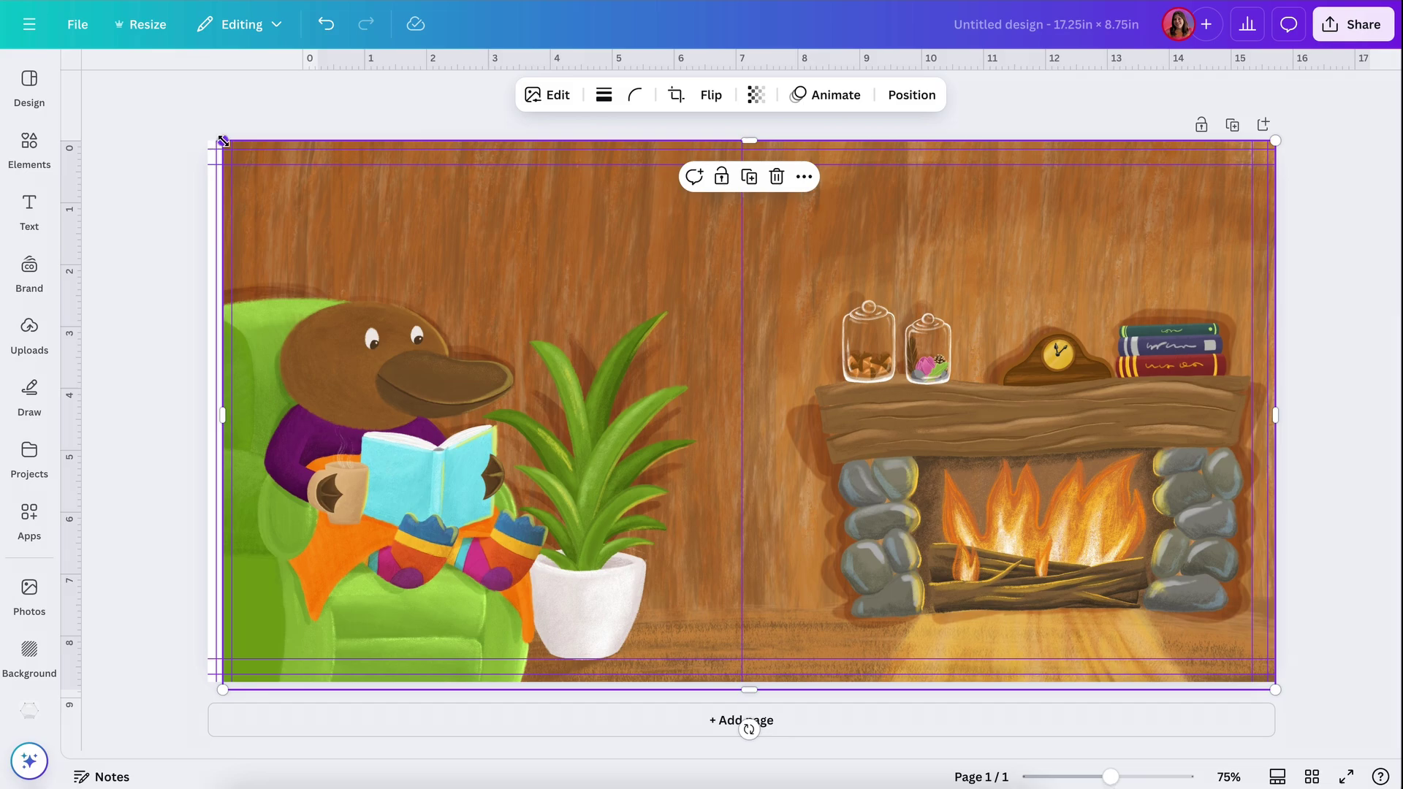
mouse_move(221, 140)
left_mouse_down()
mouse_move(249, 152)
mouse_move(209, 127)
left_mouse_up()
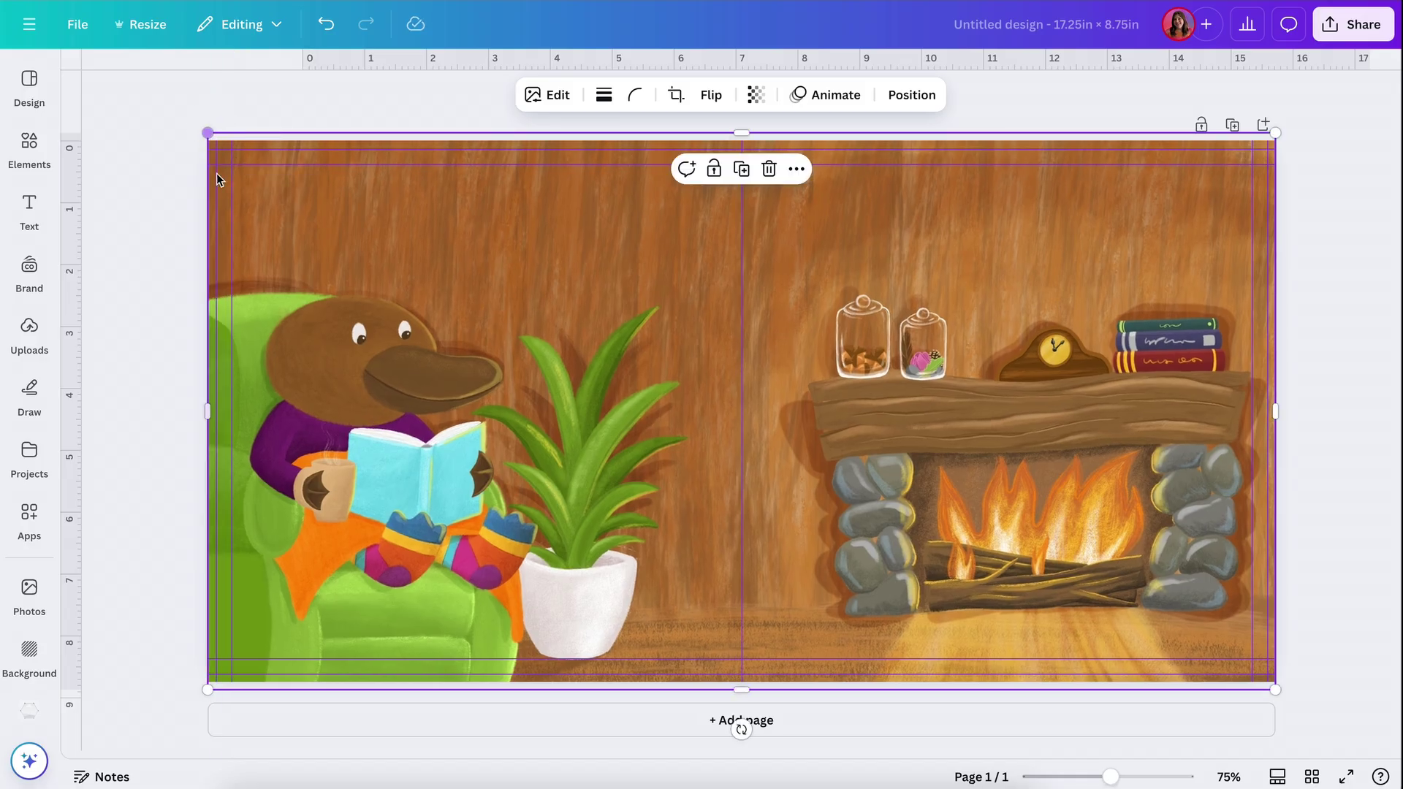
left_click(135, 431)
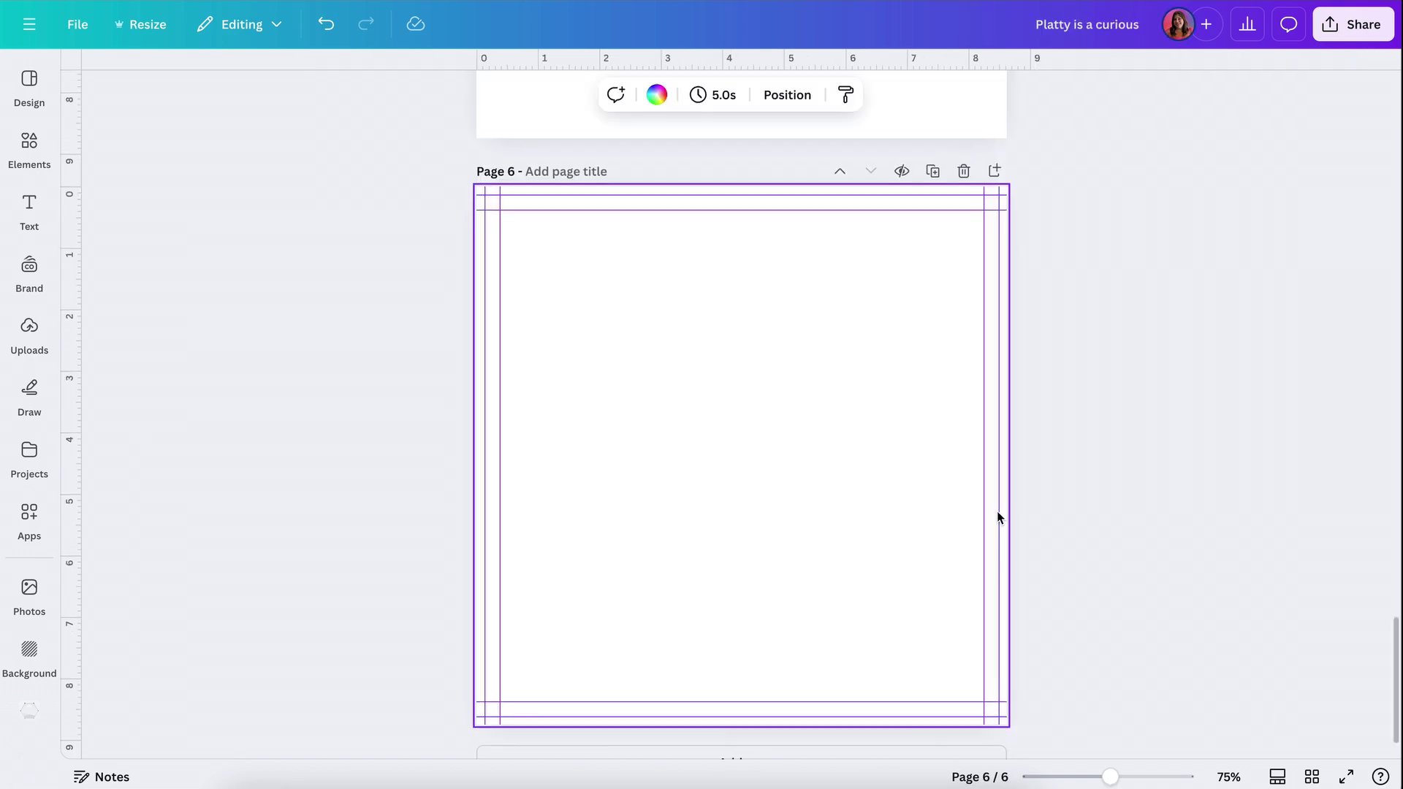
Step: Add the caption 'He sits in his chair and reads a book full of adventure and mystery' above the platypus
scroll(999, 515, "up", 6)
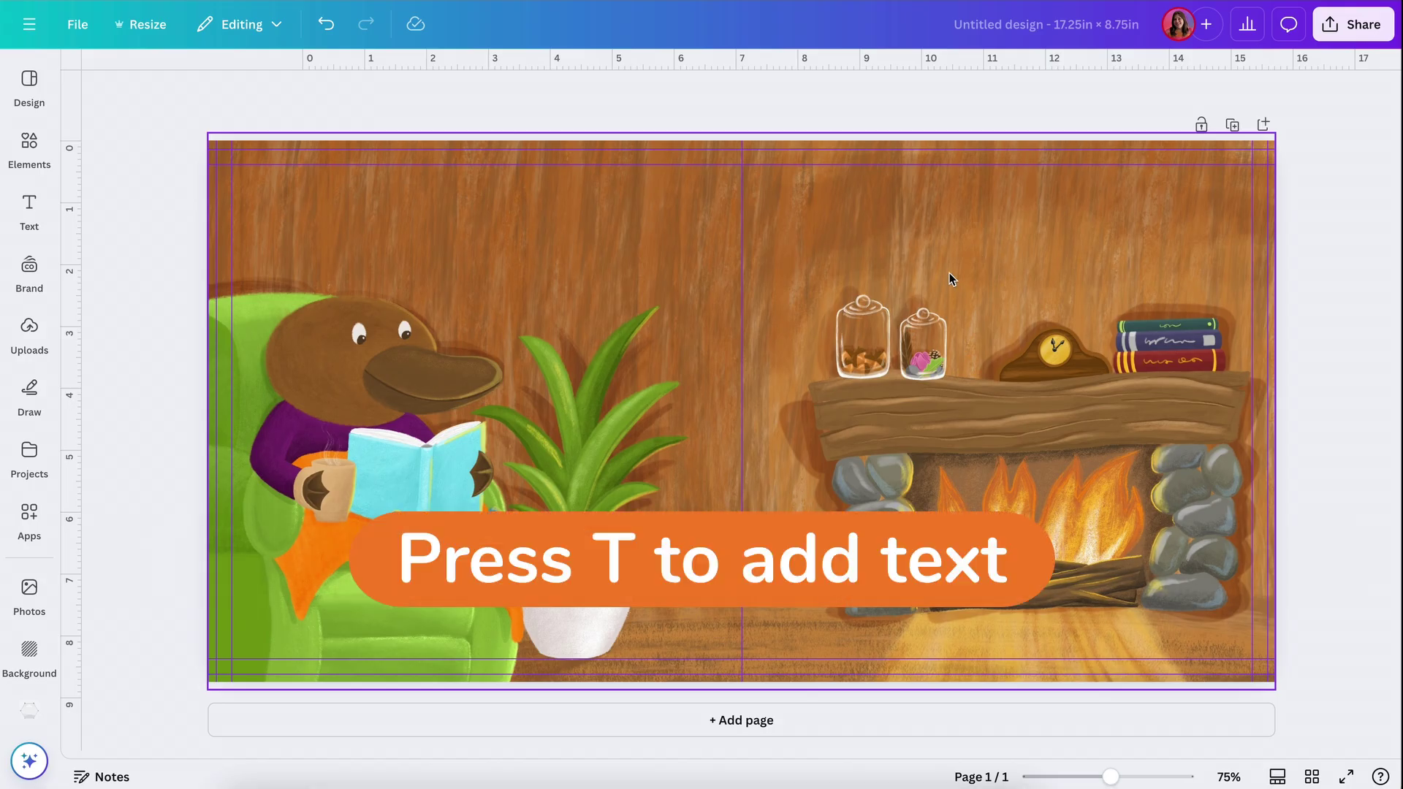
key("t")
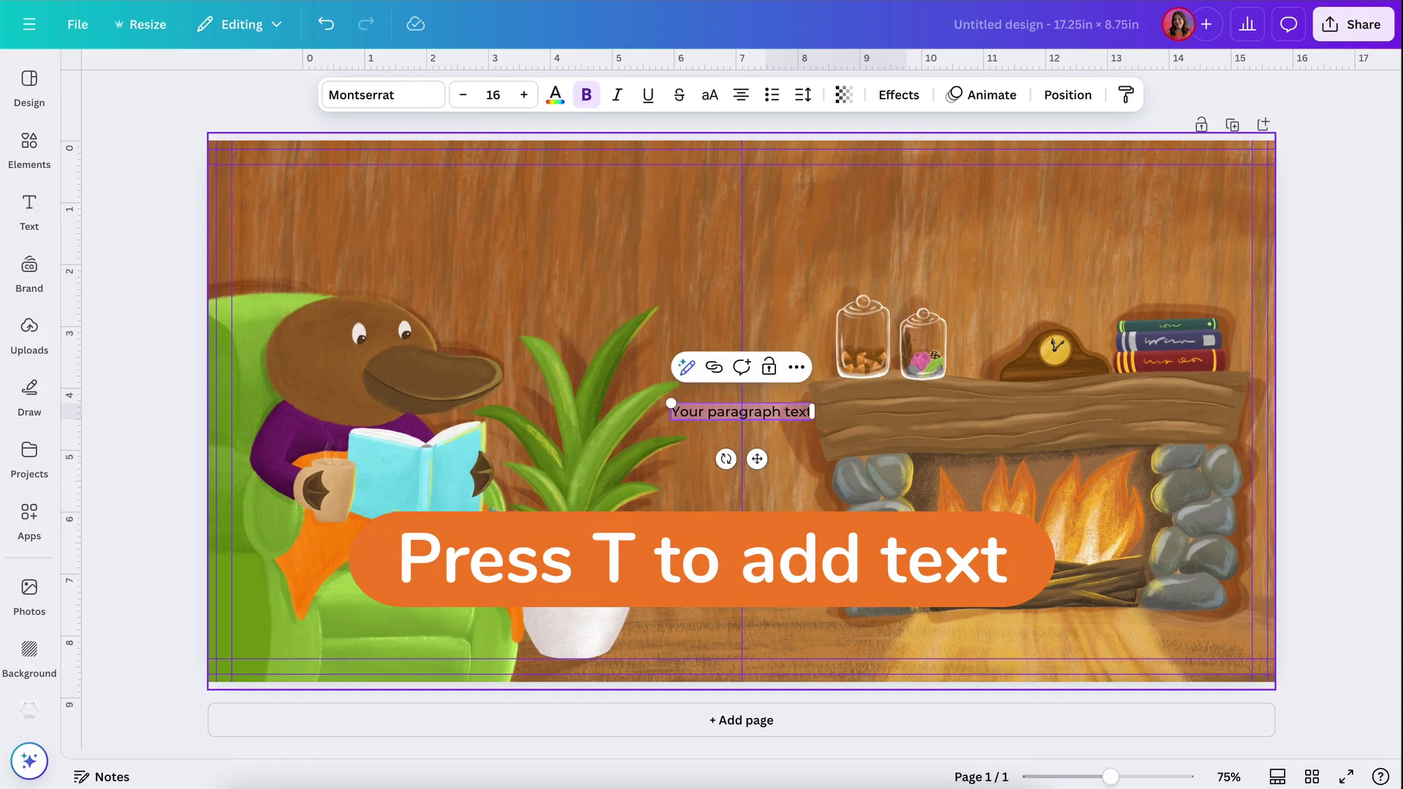
type("He sits in his chair and reads a book f")
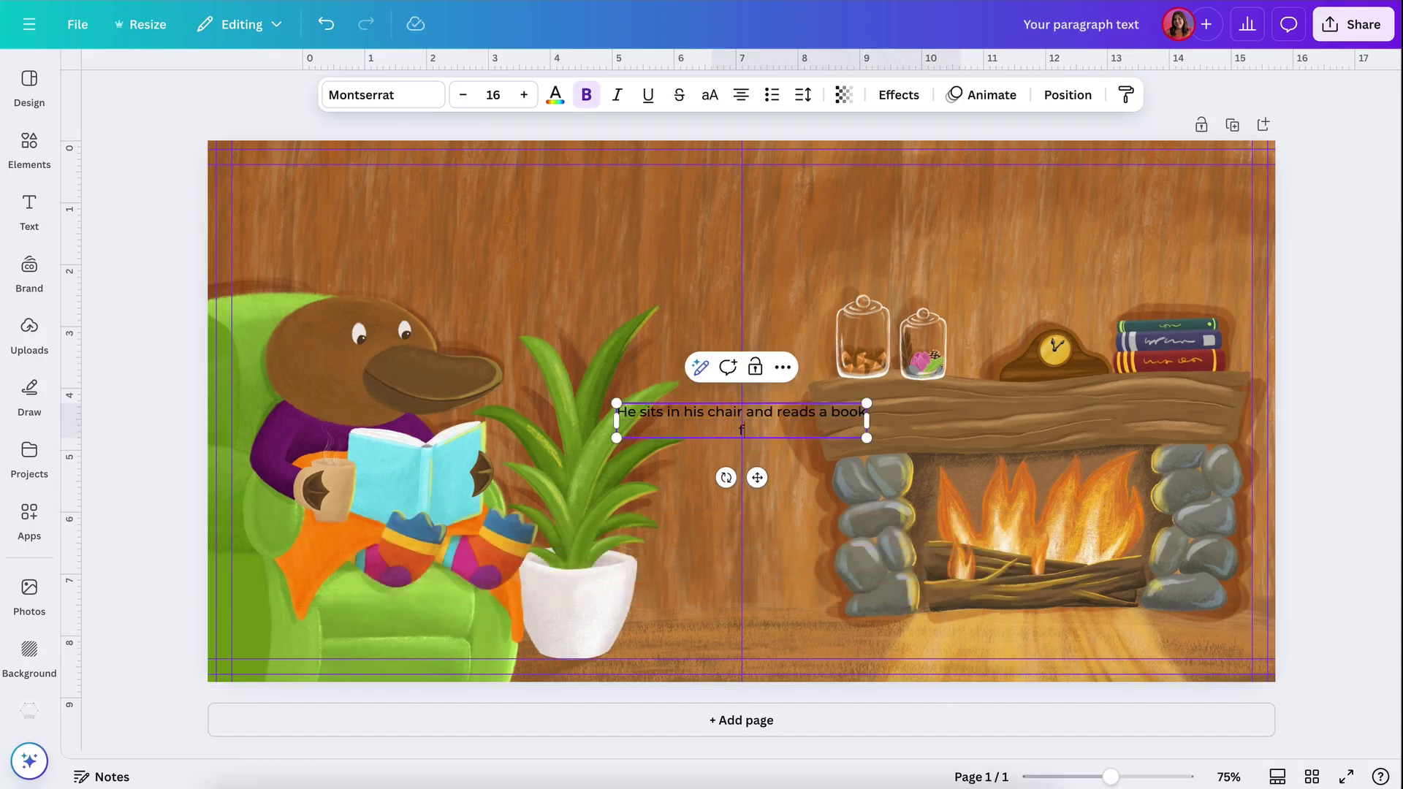
type("ull of adventure and mystery")
left_click_drag(760, 416, 498, 217)
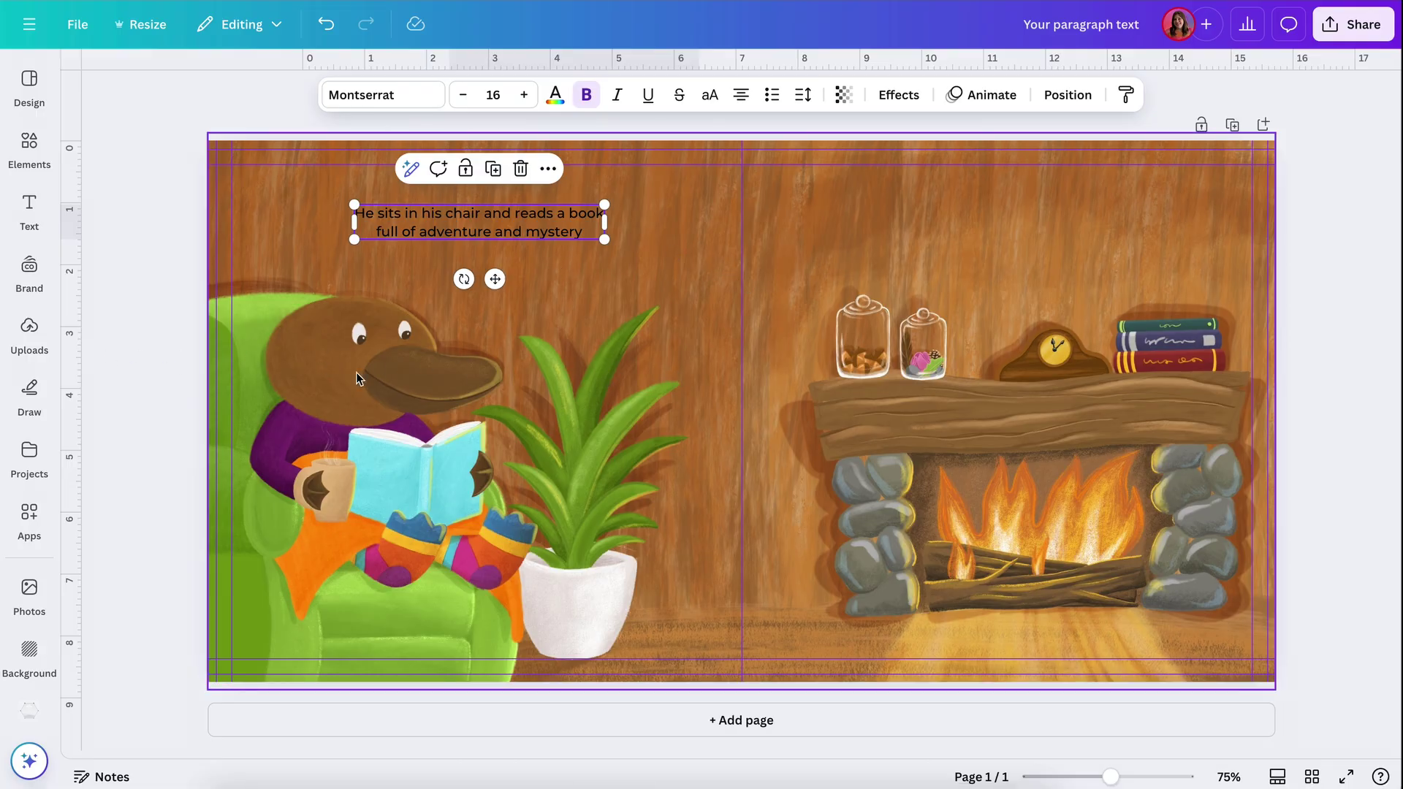
key("Escape")
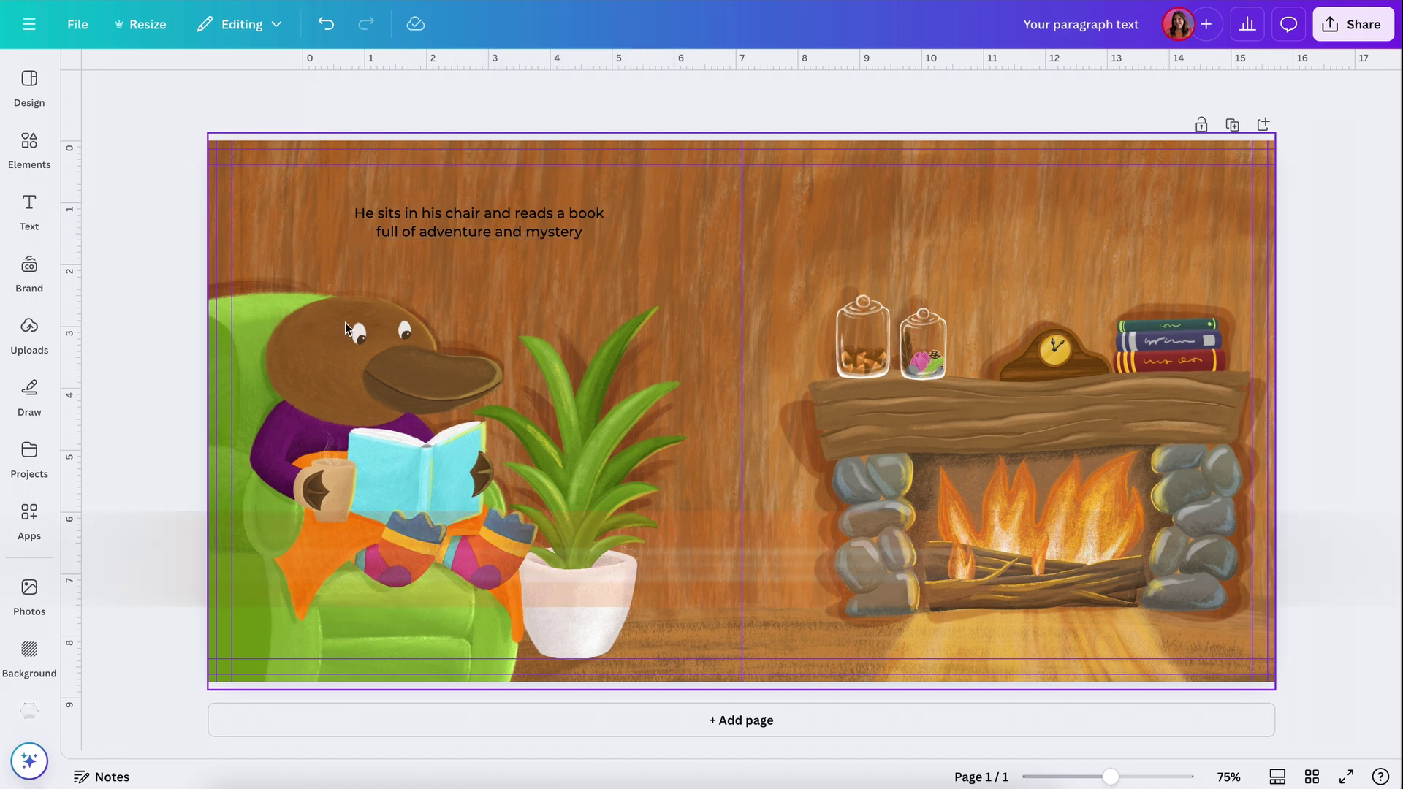
Step: Draw a green rectangle across the left page just under the caption
key("r")
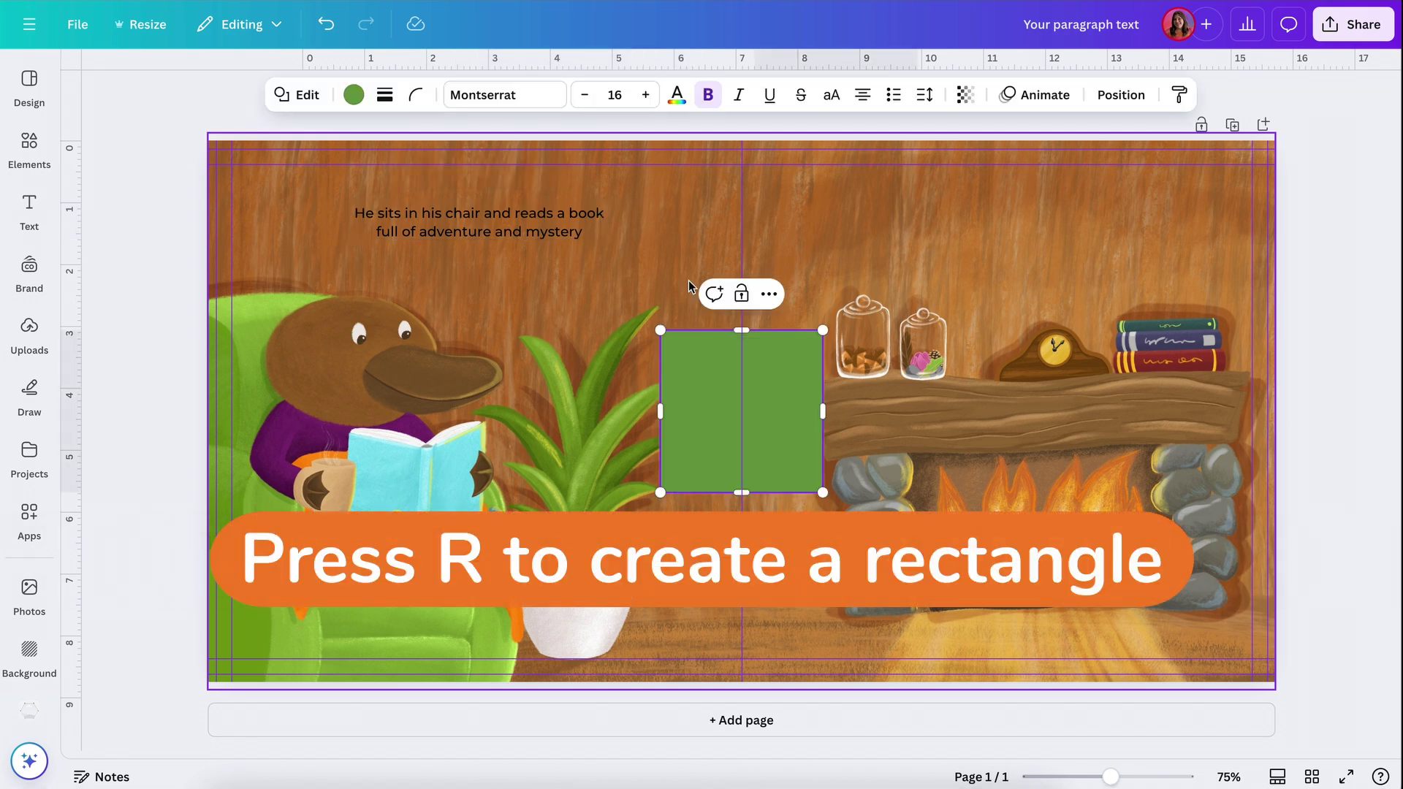
left_click_drag(717, 376, 639, 315)
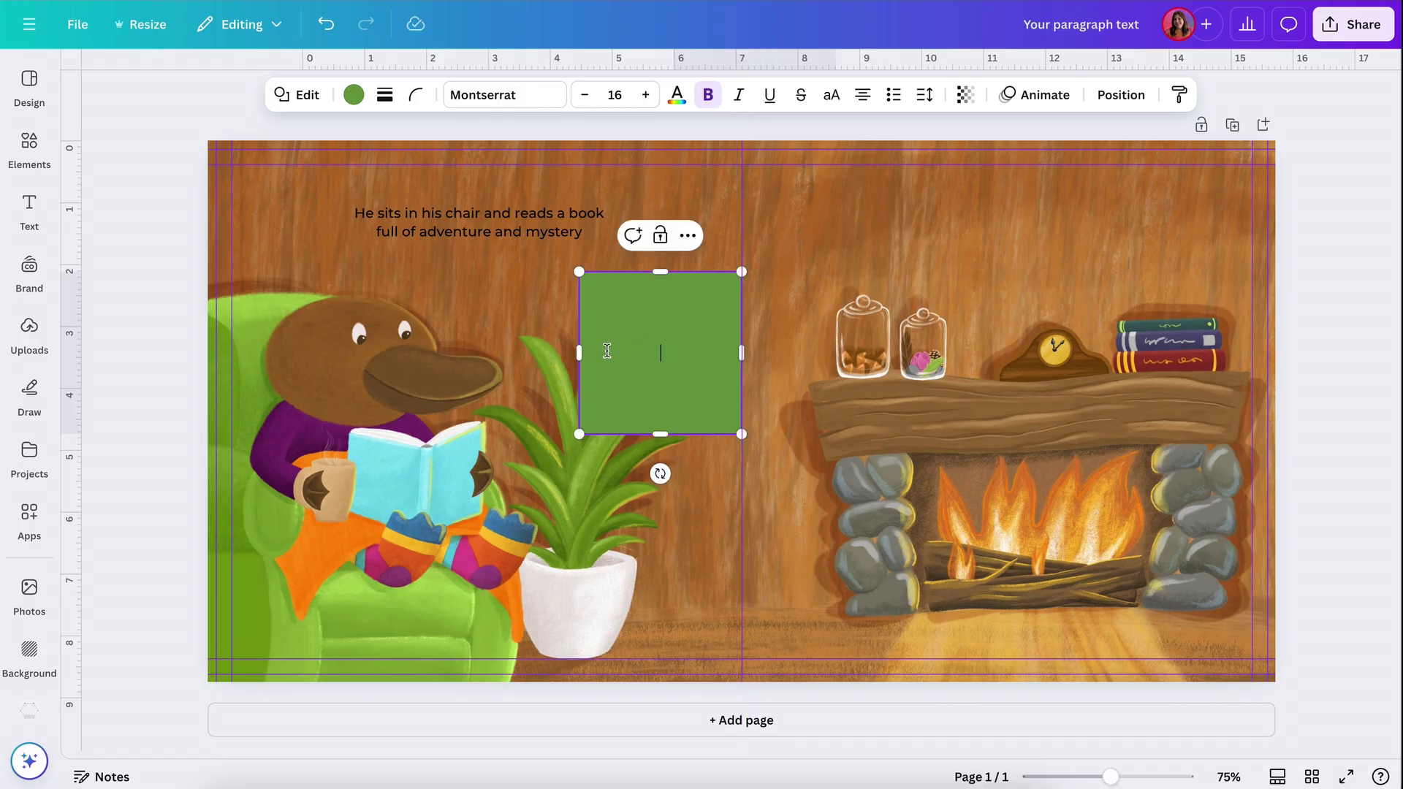
left_click_drag(579, 353, 211, 382)
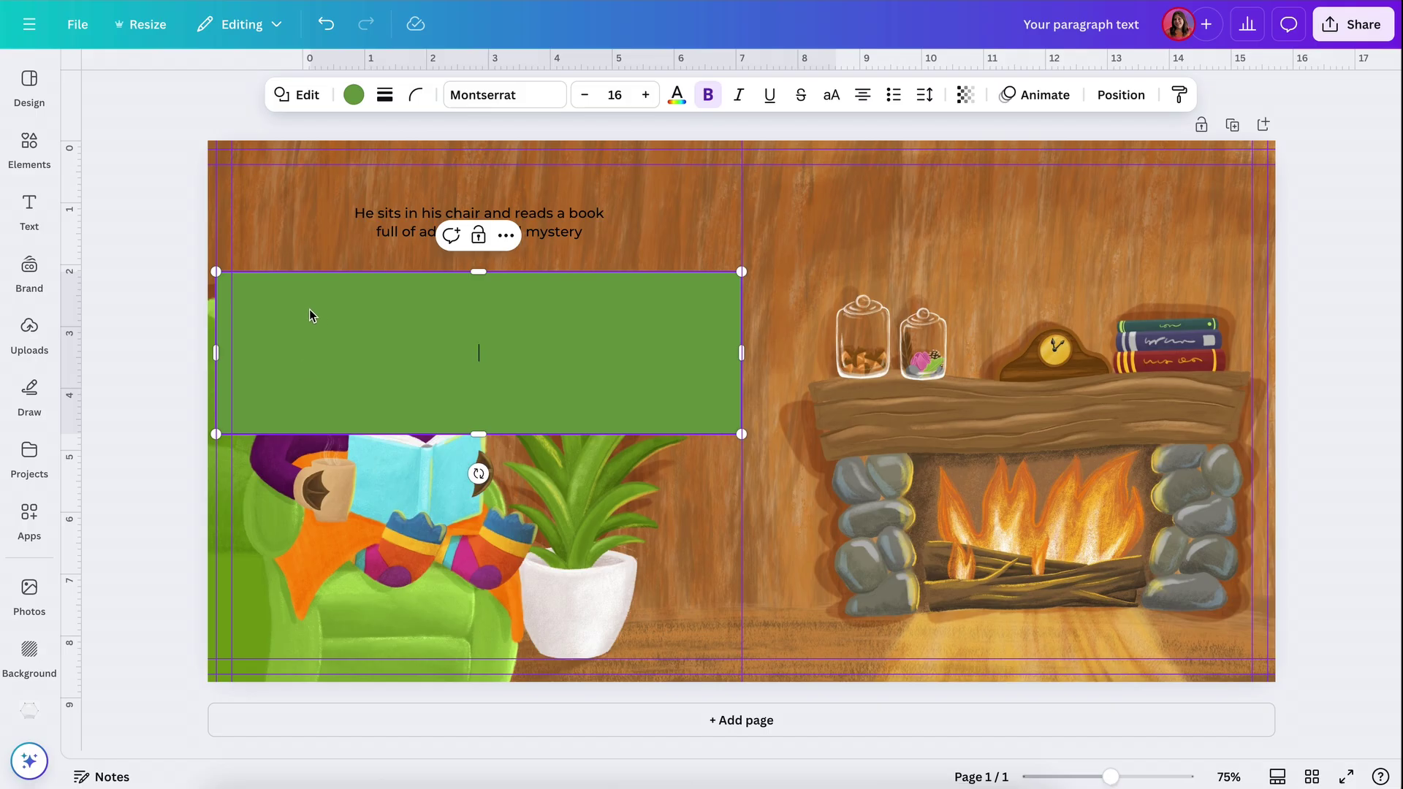
left_click_drag(291, 297, 290, 273)
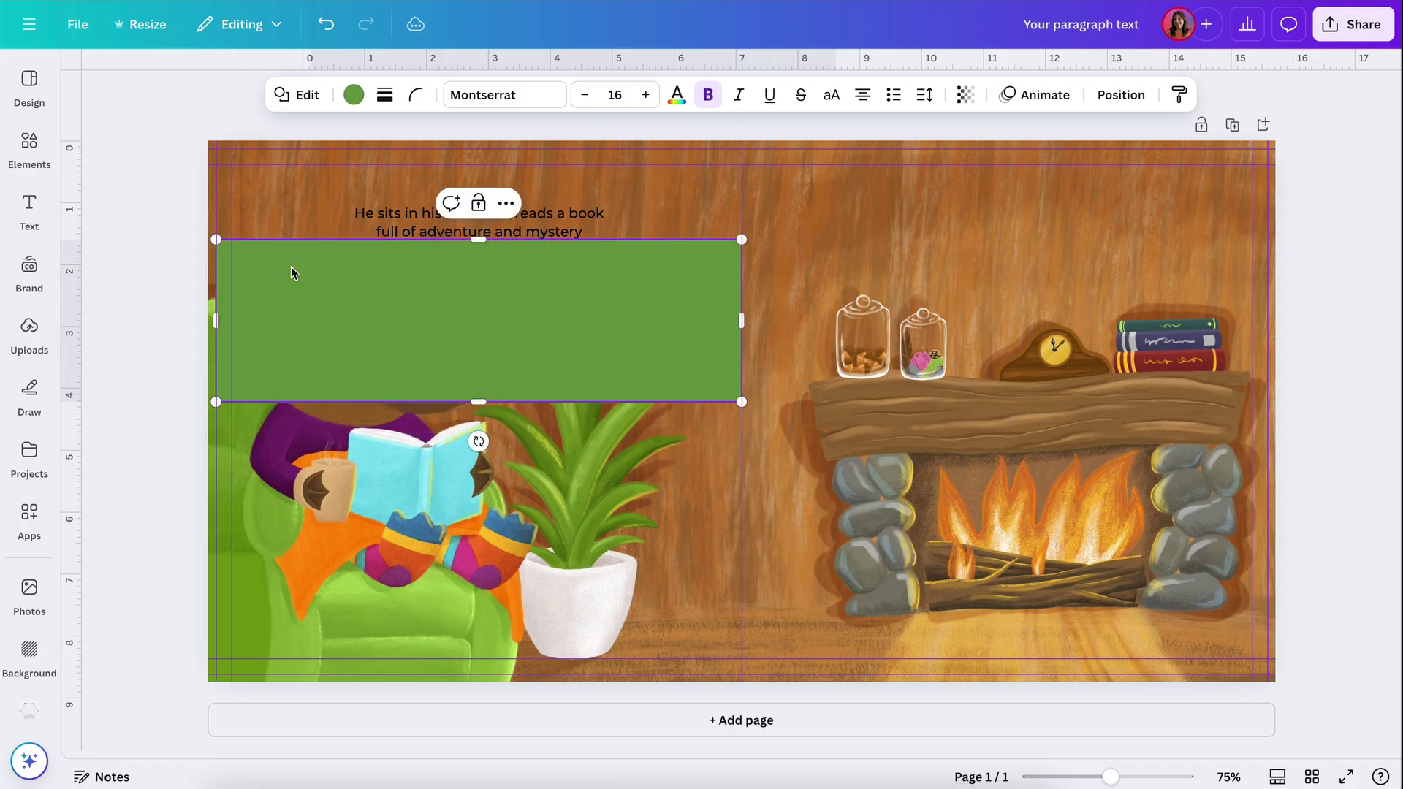
double_click(291, 274)
Step: Add page-centre guides, delete the green box over the mantel, and nudge the caption right
left_click_drag(71, 422, 475, 425)
left_click_drag(607, 276, 1121, 265)
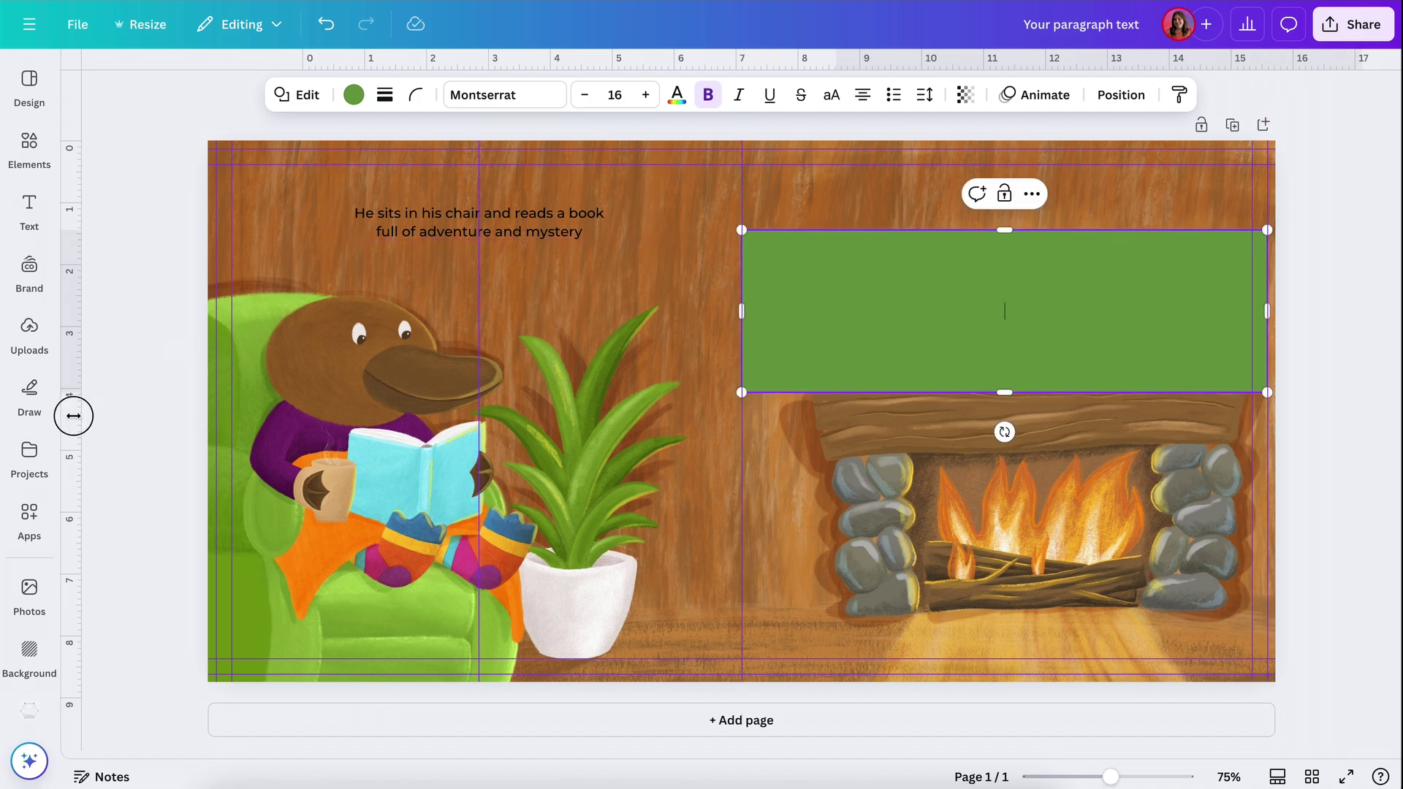
left_click_drag(73, 416, 1006, 368)
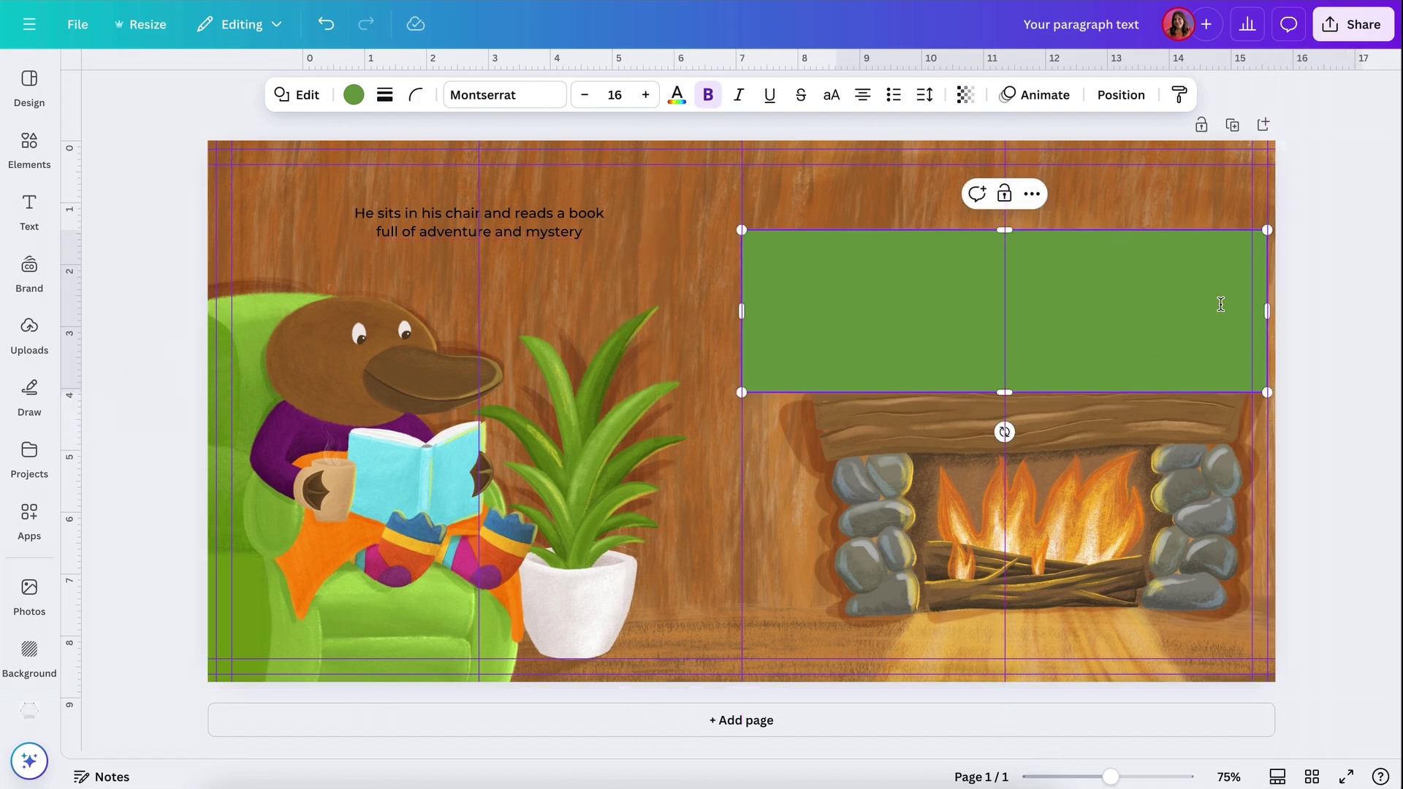
key("Delete")
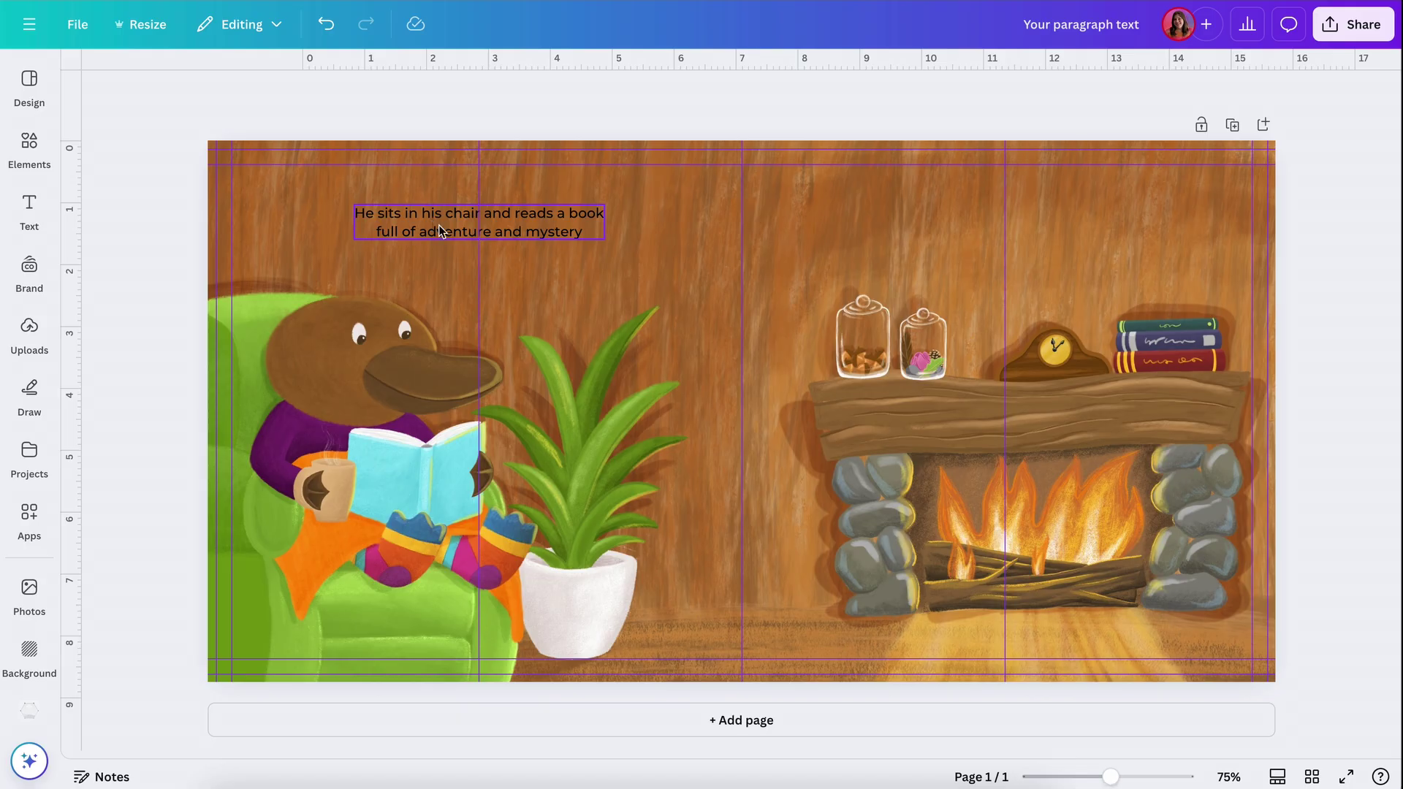
left_click_drag(435, 221, 442, 213)
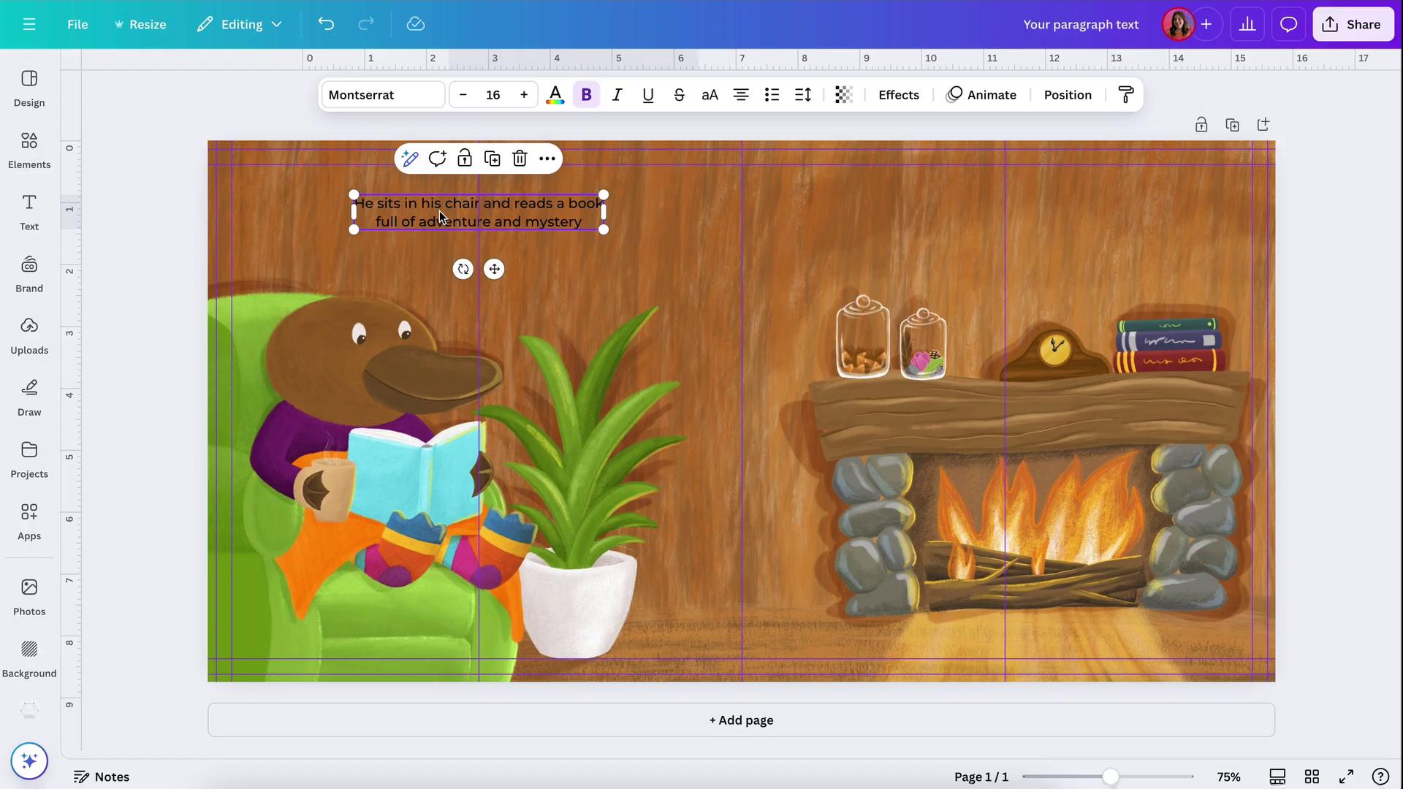
Step: Style the caption in white FF Providence Sans at size 25 with tighter line spacing
left_click(426, 109)
left_click(230, 369)
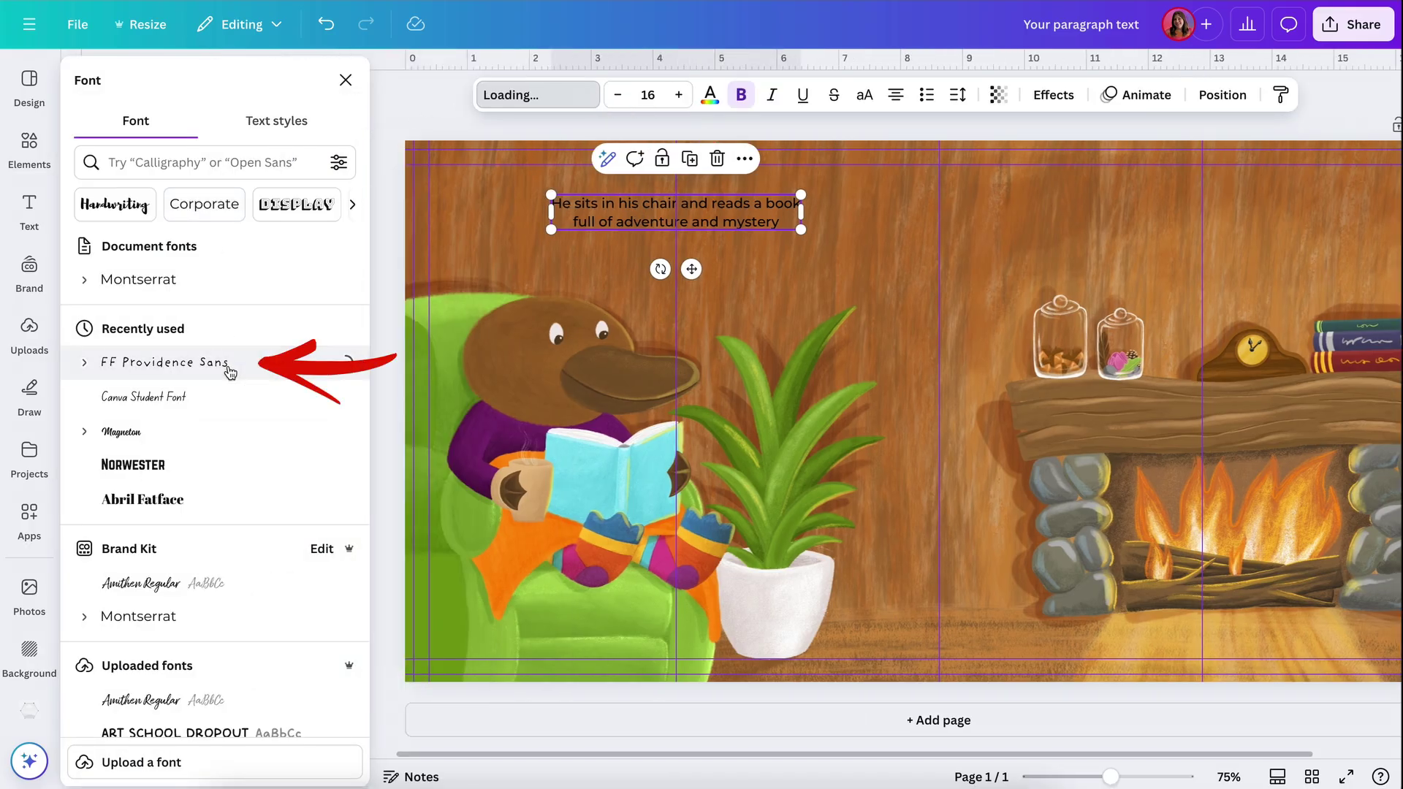
left_click(678, 94)
left_click(679, 94)
left_click(679, 94)
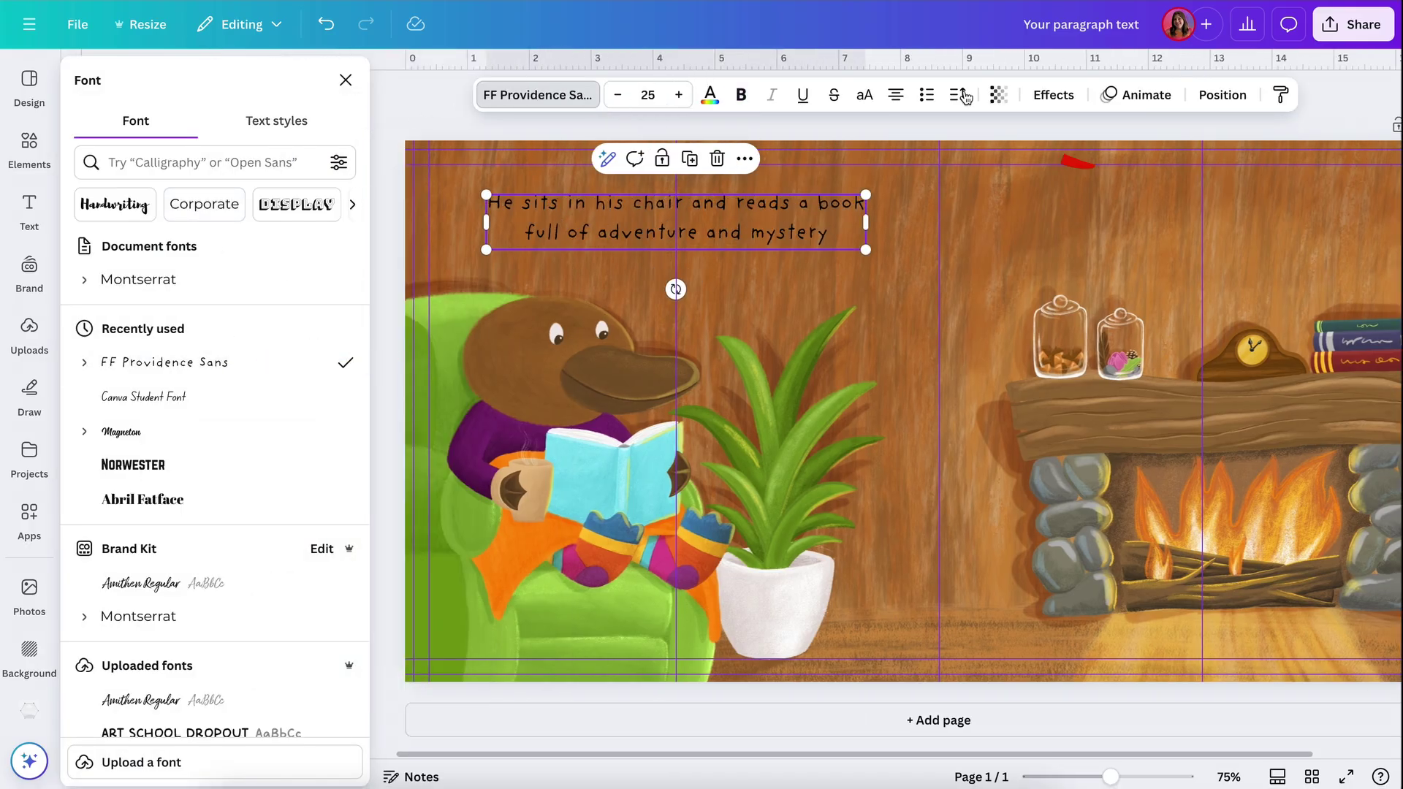
left_click(965, 94)
left_click_drag(924, 222, 911, 222)
left_click(710, 95)
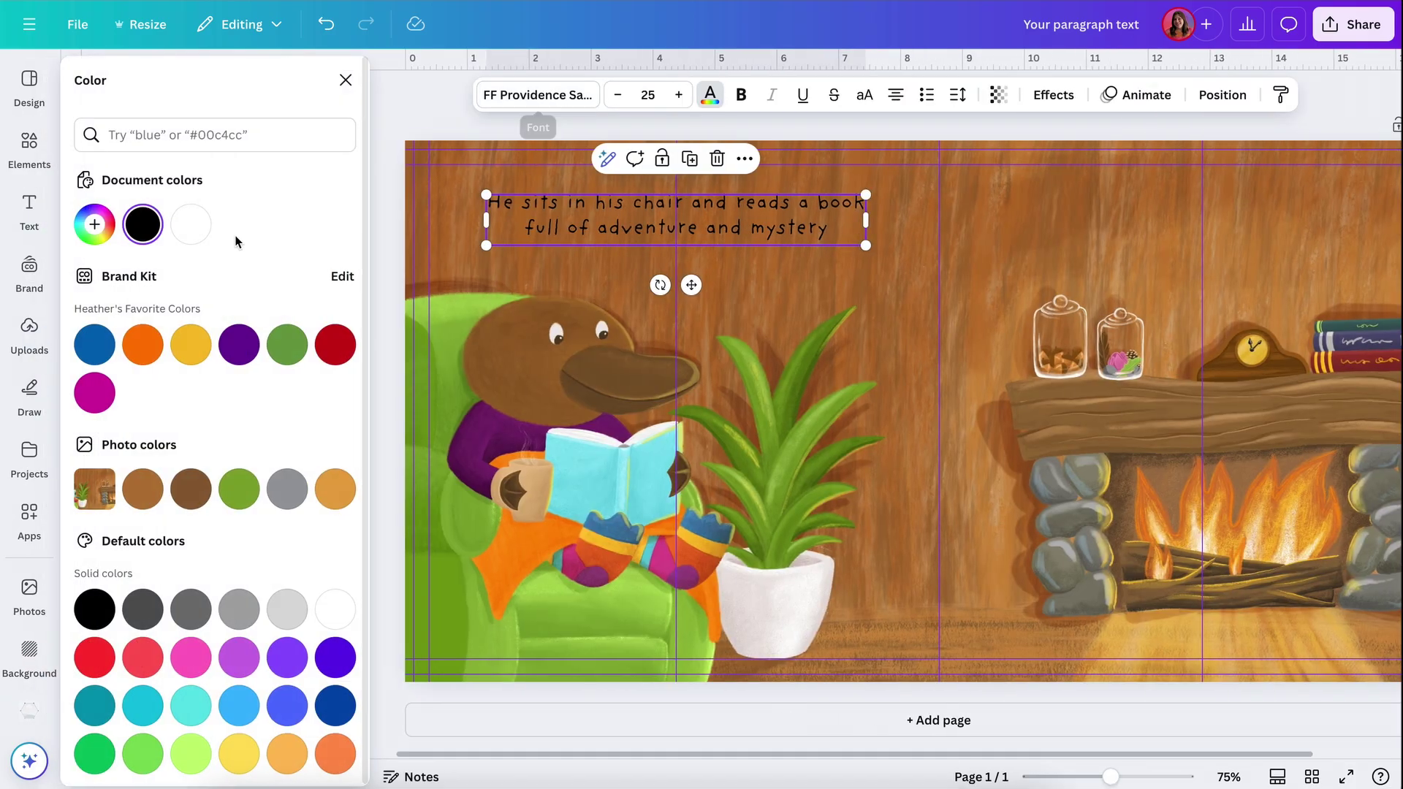
left_click(191, 224)
left_click(395, 213)
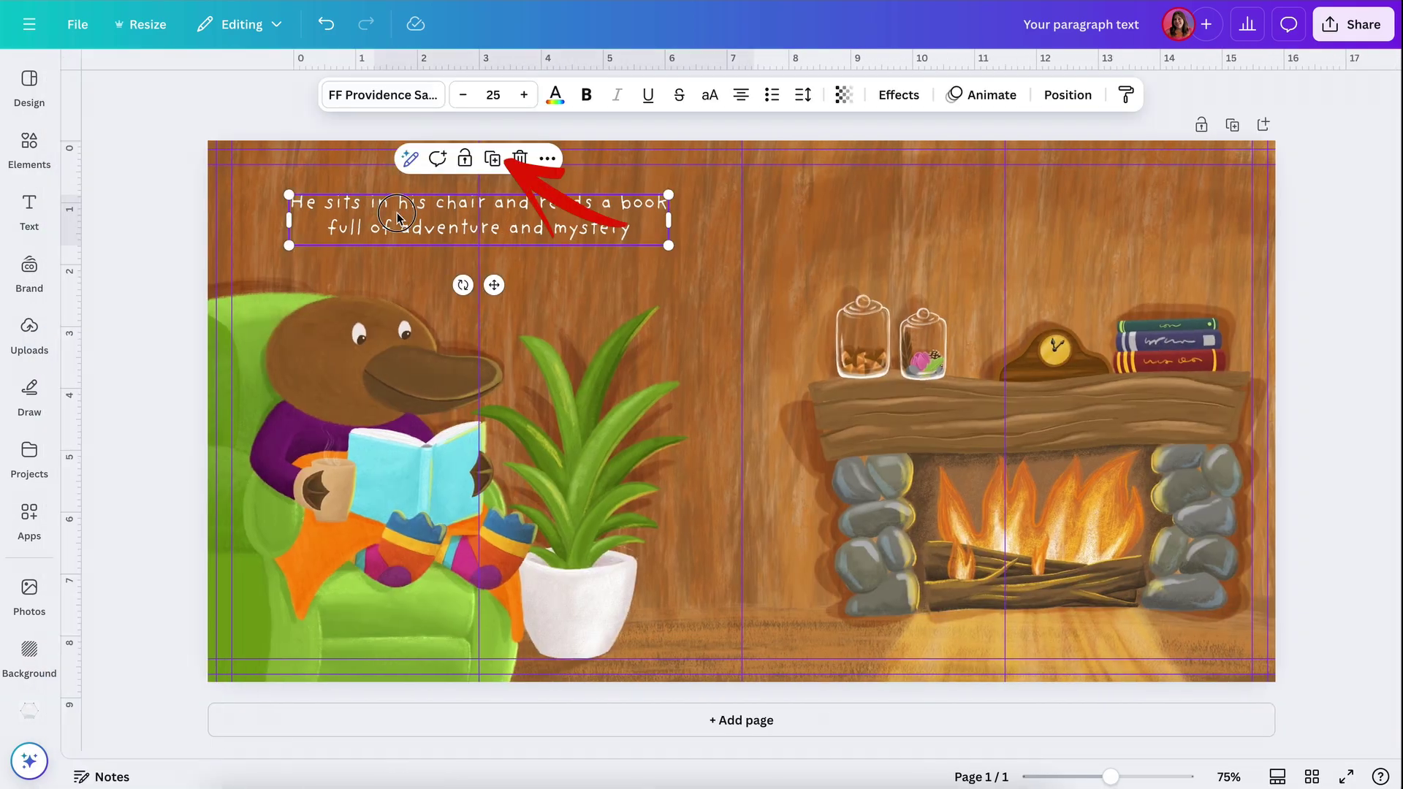
Step: Duplicate the caption above the fireplace, reading 'He could spend every day / just reading and drinking tea.'
left_click(492, 158)
left_click_drag(434, 231, 954, 222)
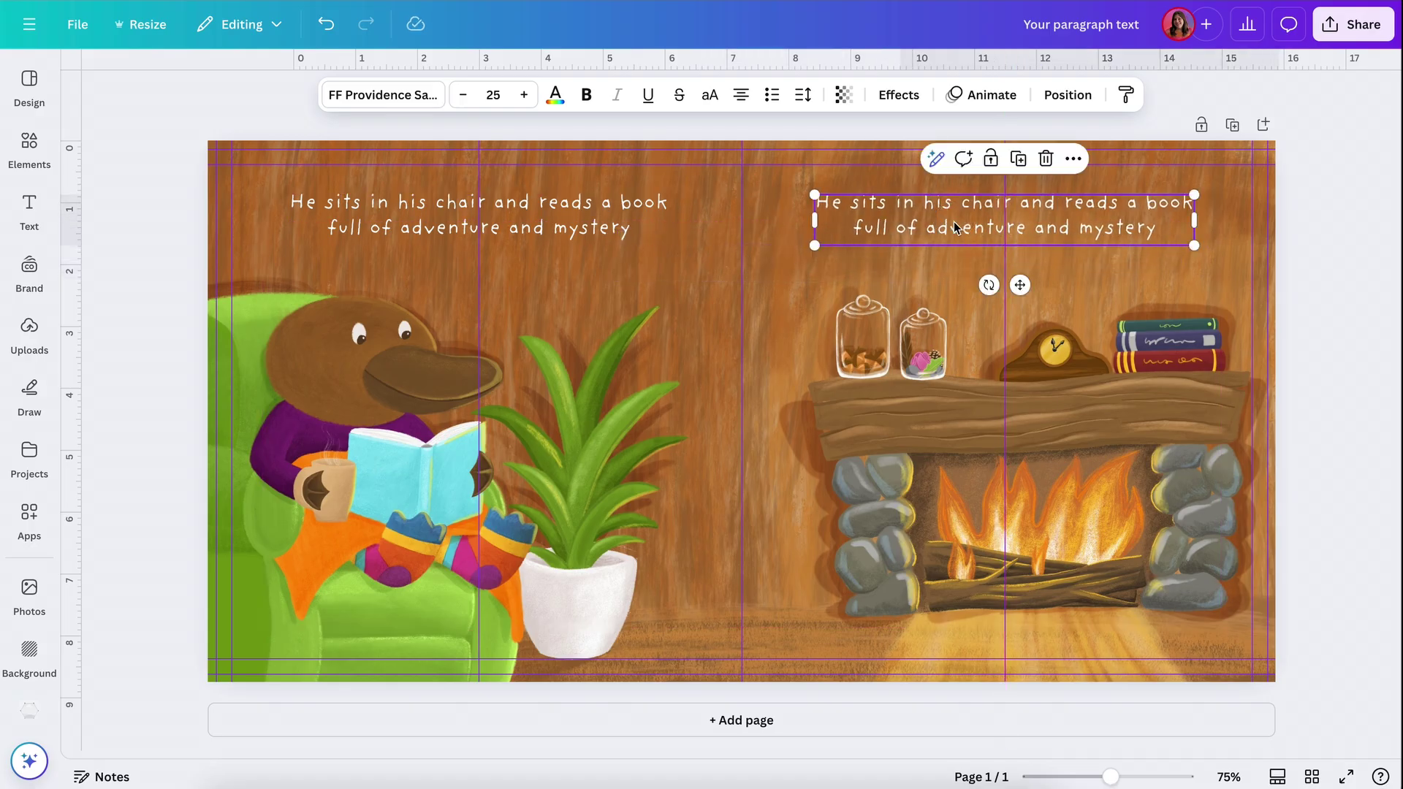
double_click(955, 222)
key("ctrl+a")
type("He could spend every day")
key("Return")
type("just reading ")
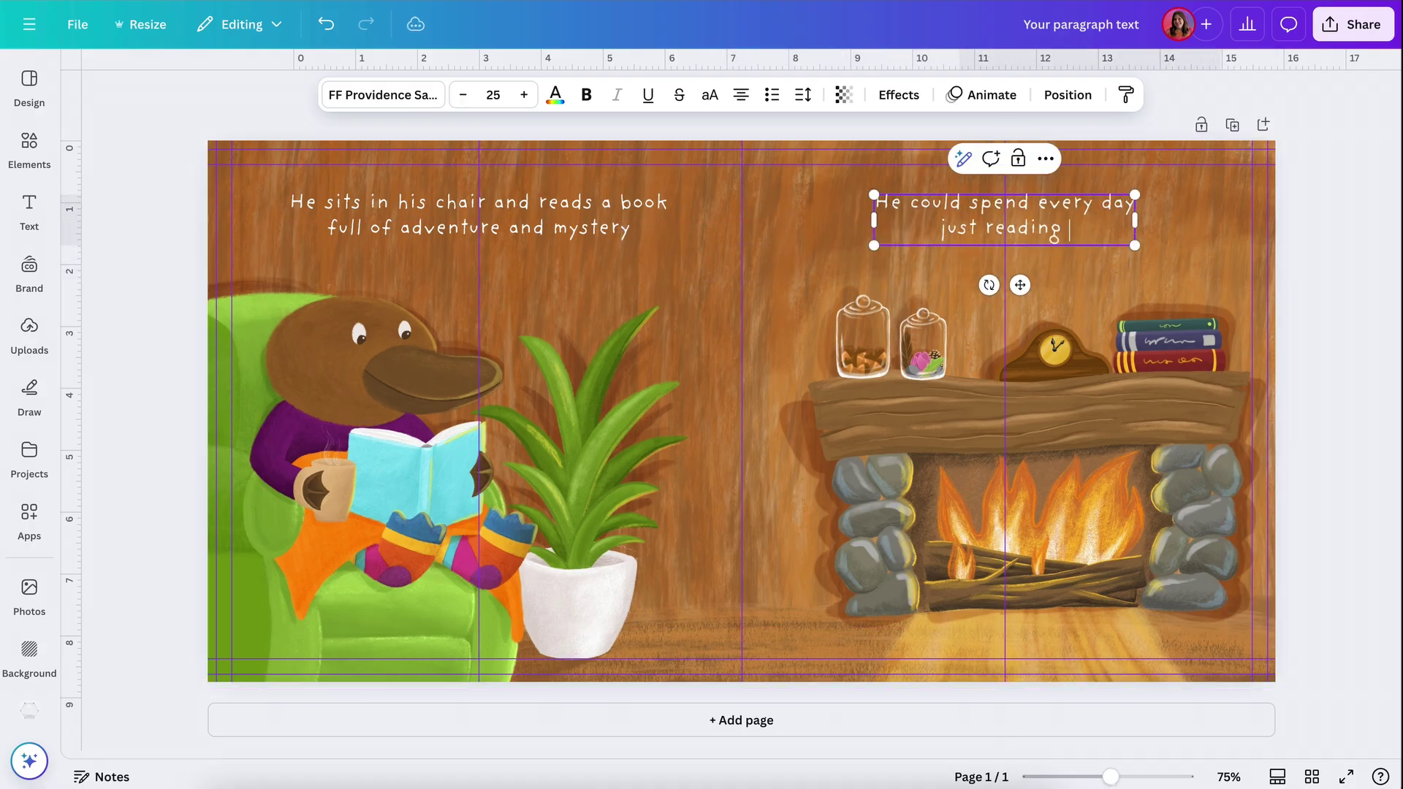
type("and drinking tea.")
left_click(660, 163)
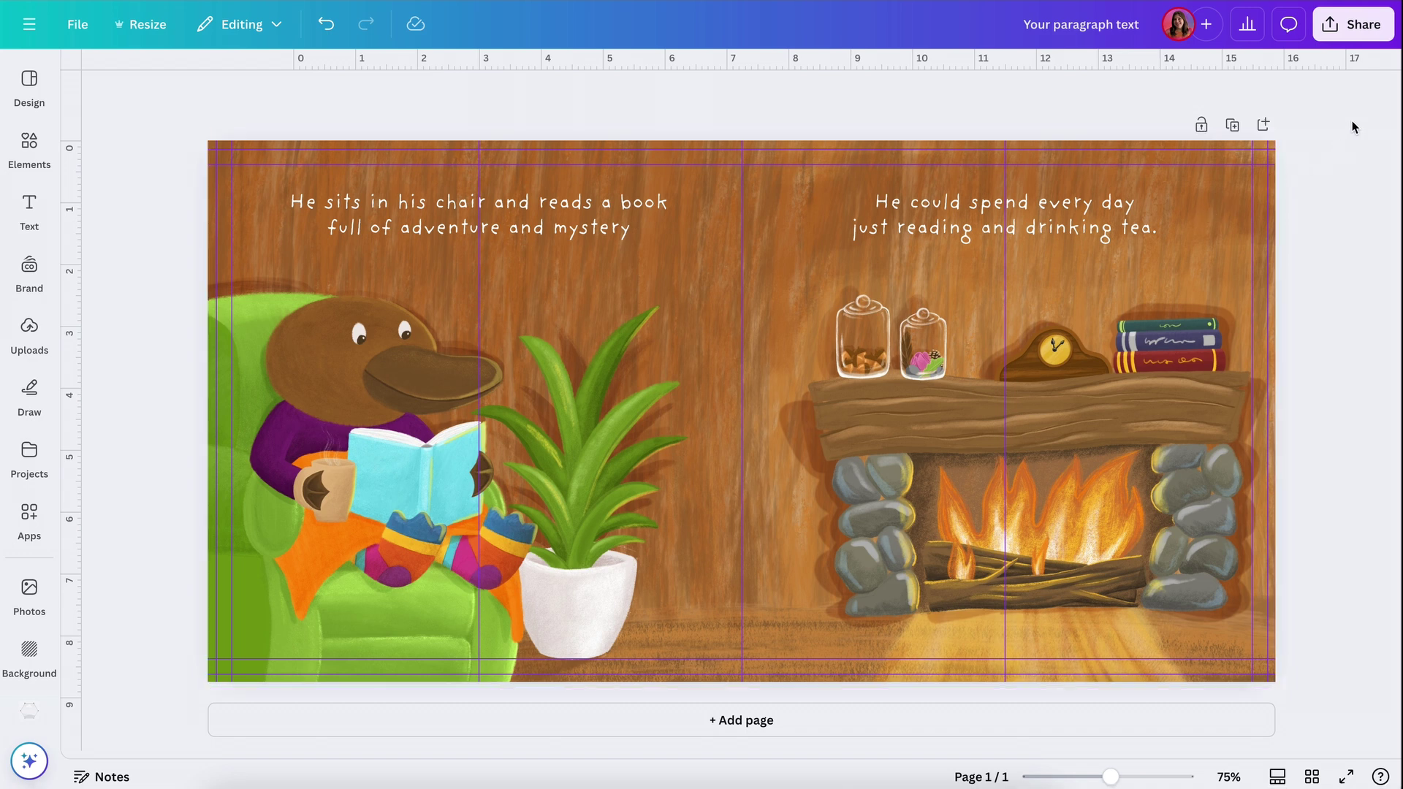
Step: Download the spread as a PNG at size 2× (4,000 × 2,029 px)
left_click(1364, 30)
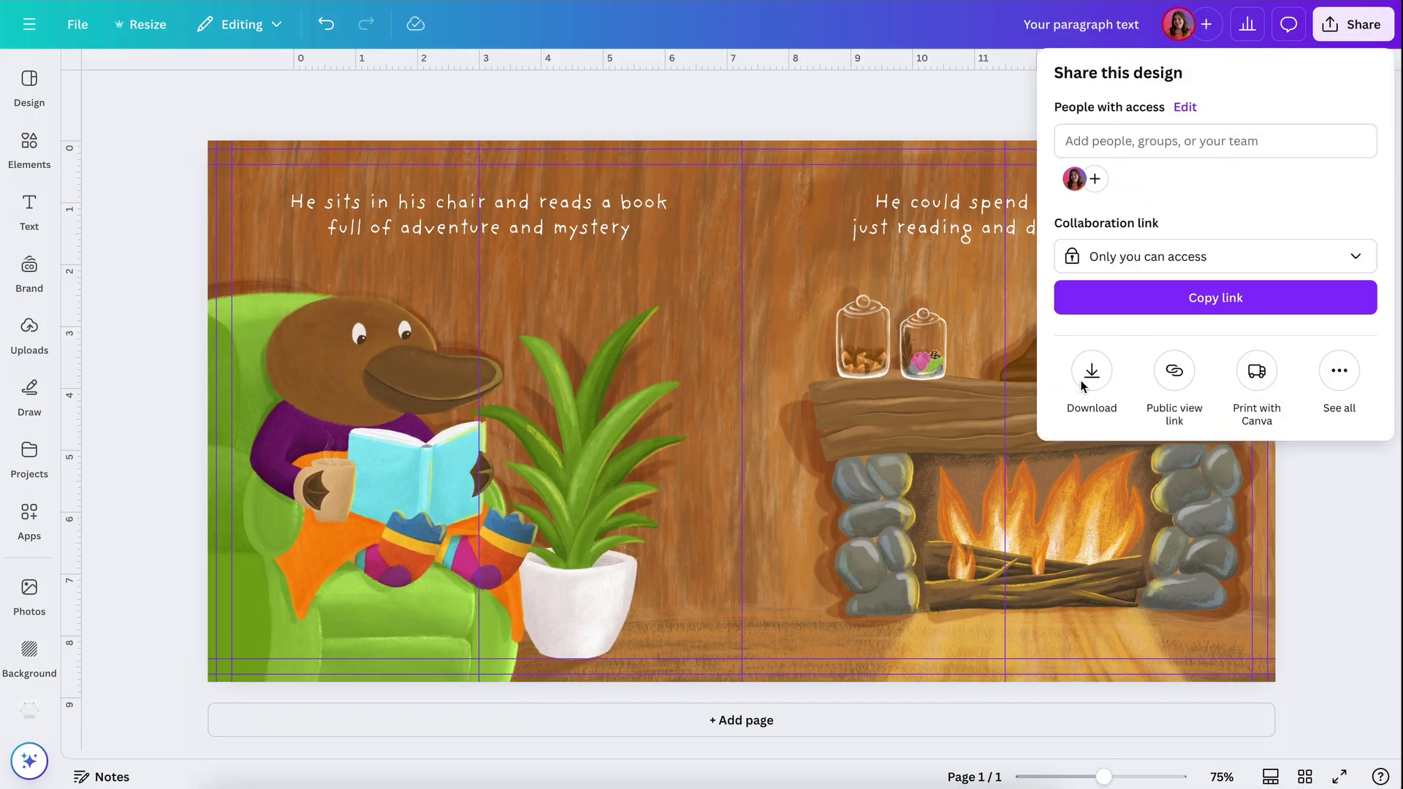
left_click(1090, 373)
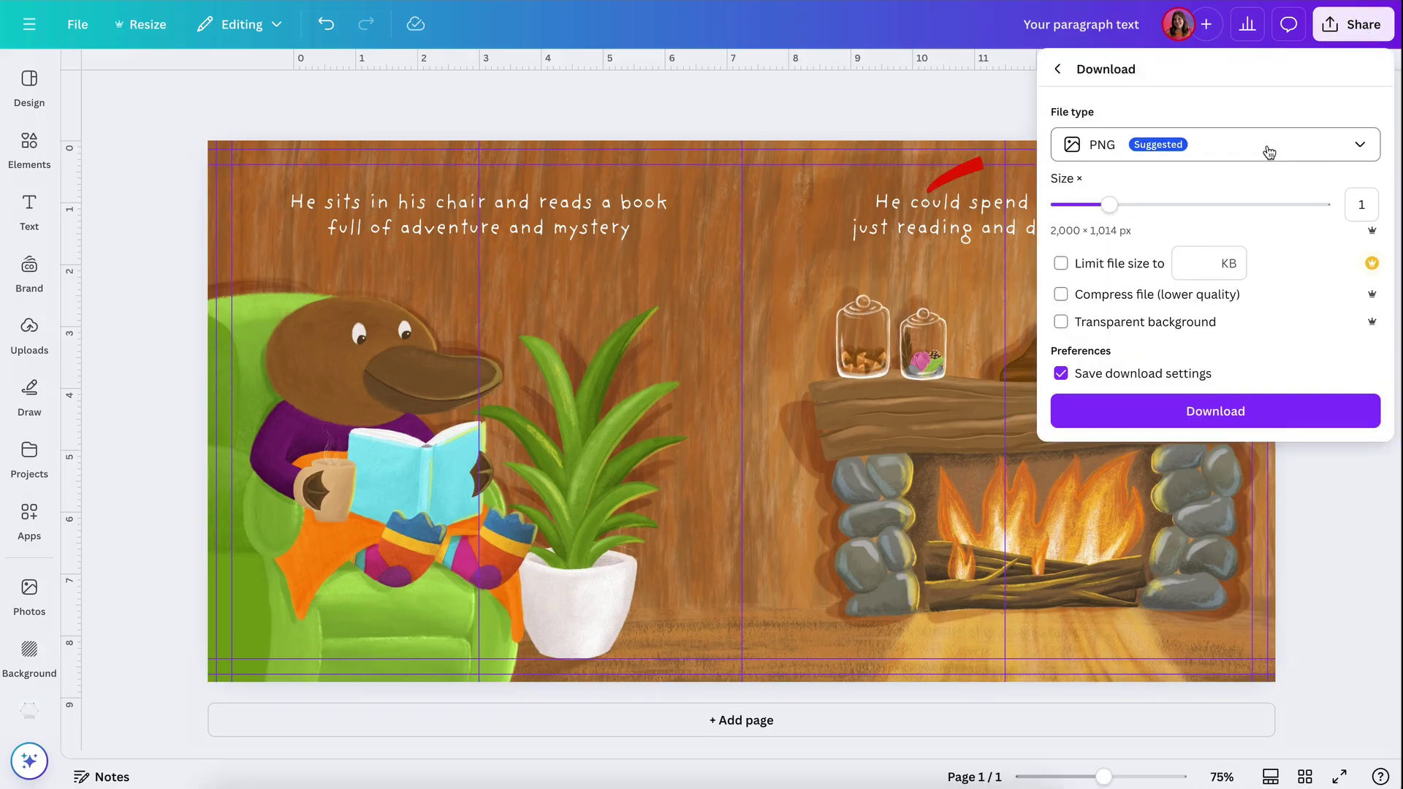
left_click(1267, 150)
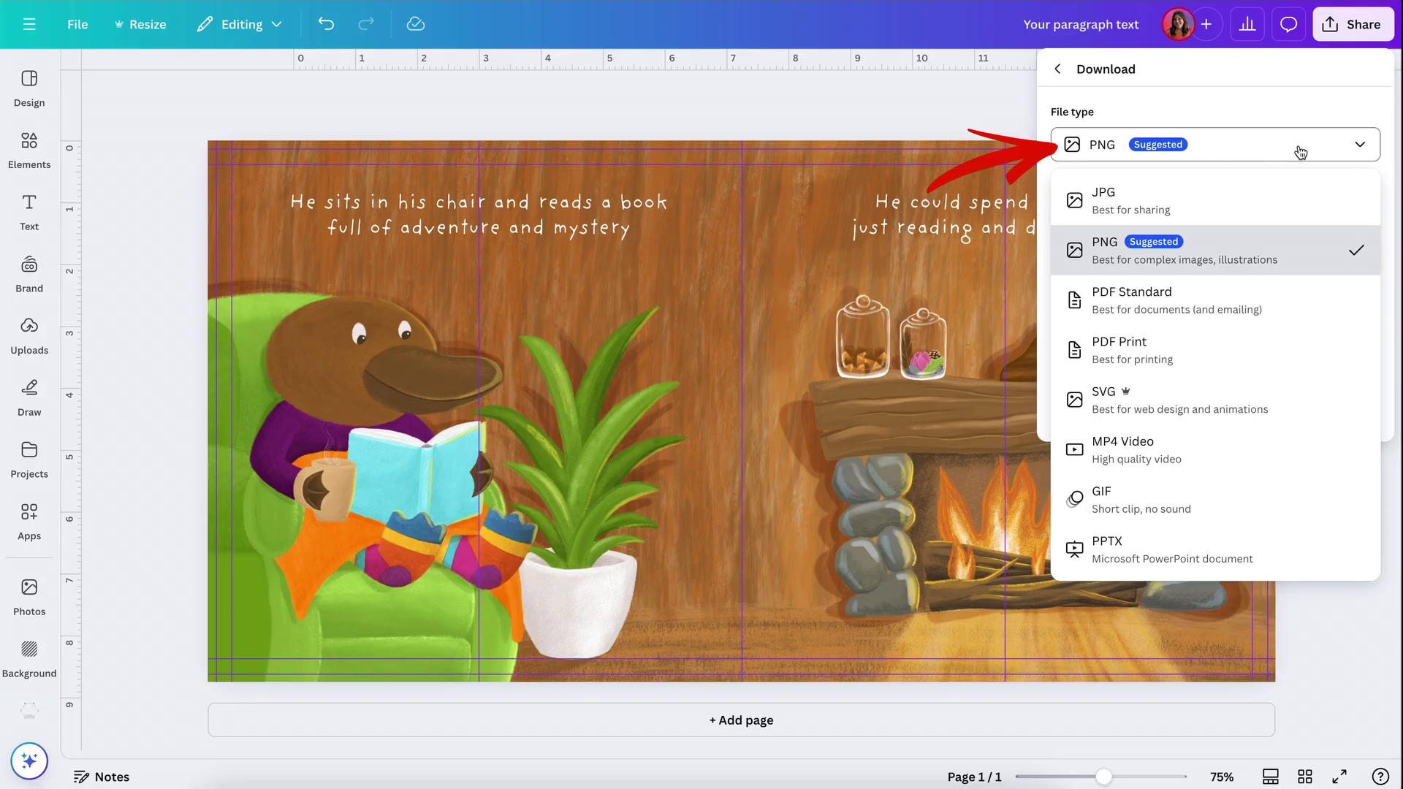
left_click(1297, 150)
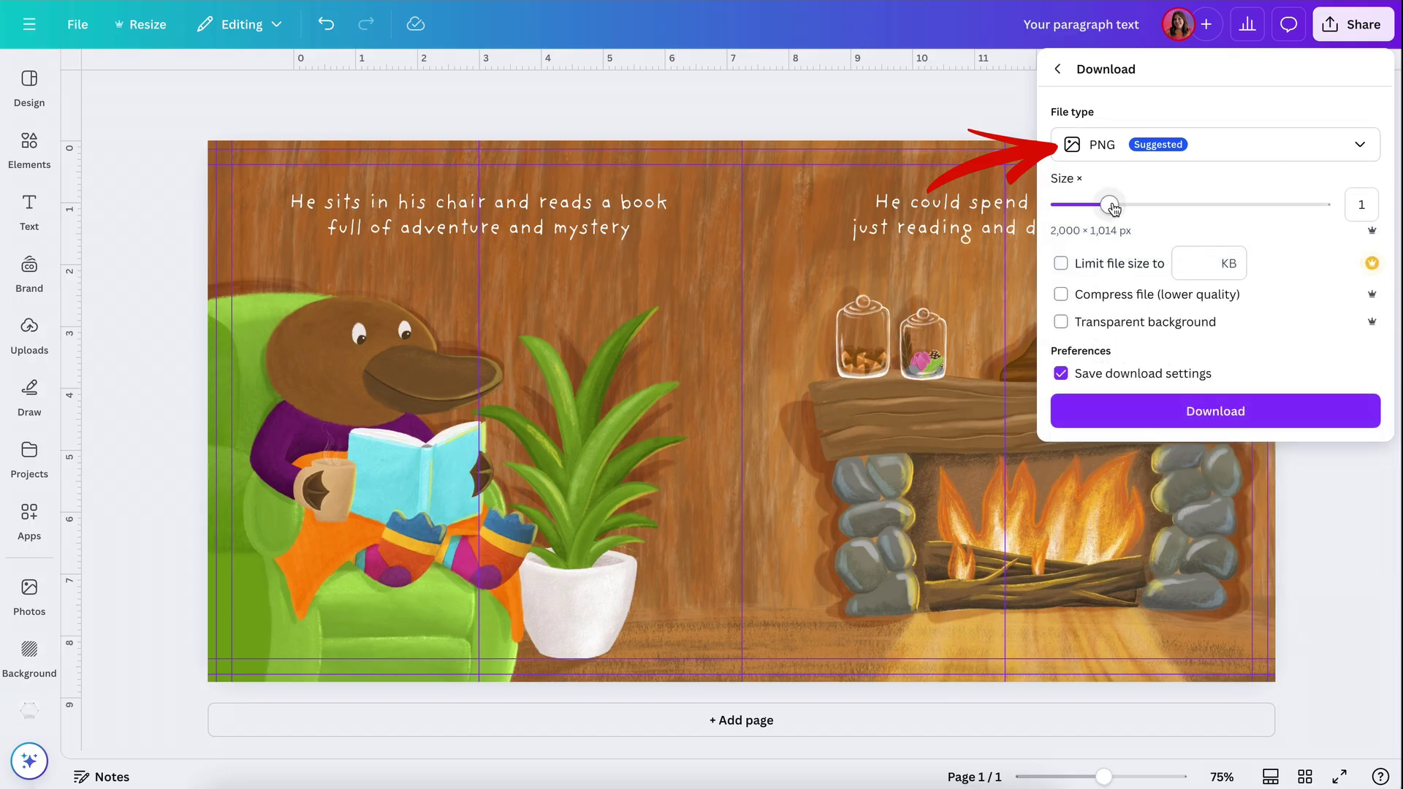
left_click_drag(1111, 209, 1213, 217)
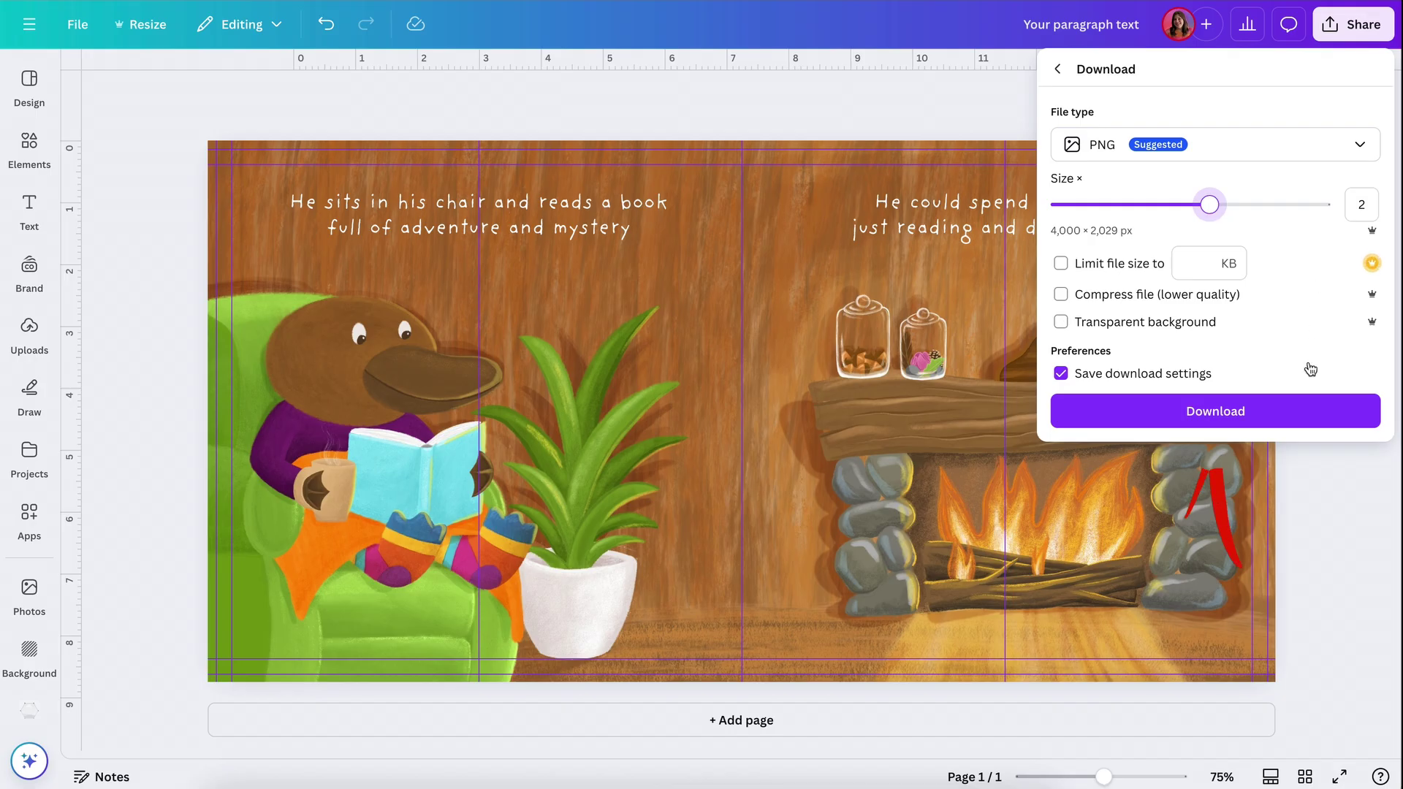
left_click(1236, 415)
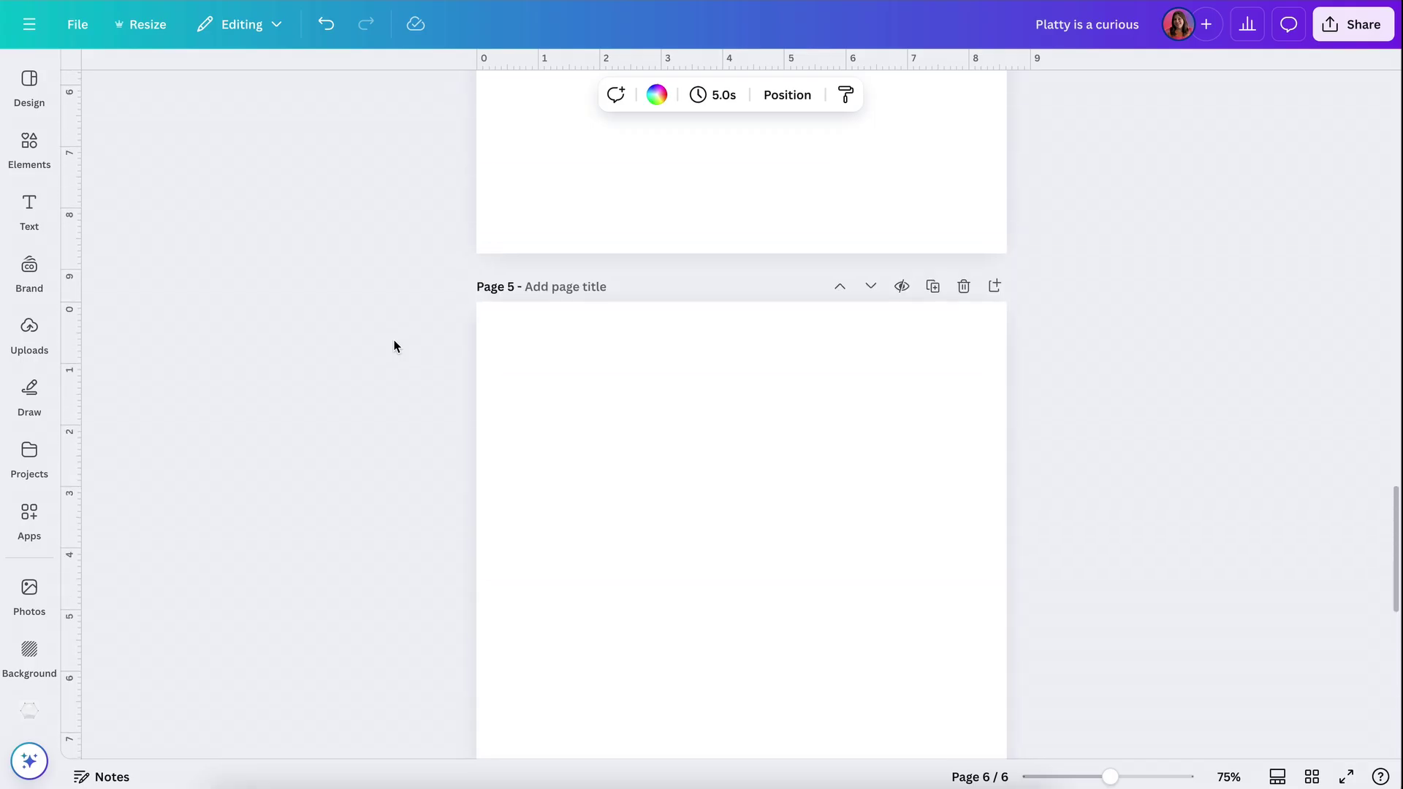
Step: Scroll the picture book to the blank page 4 and show the Uploads library
scroll(392, 344, "up", 15)
scroll(393, 345, "up", 7)
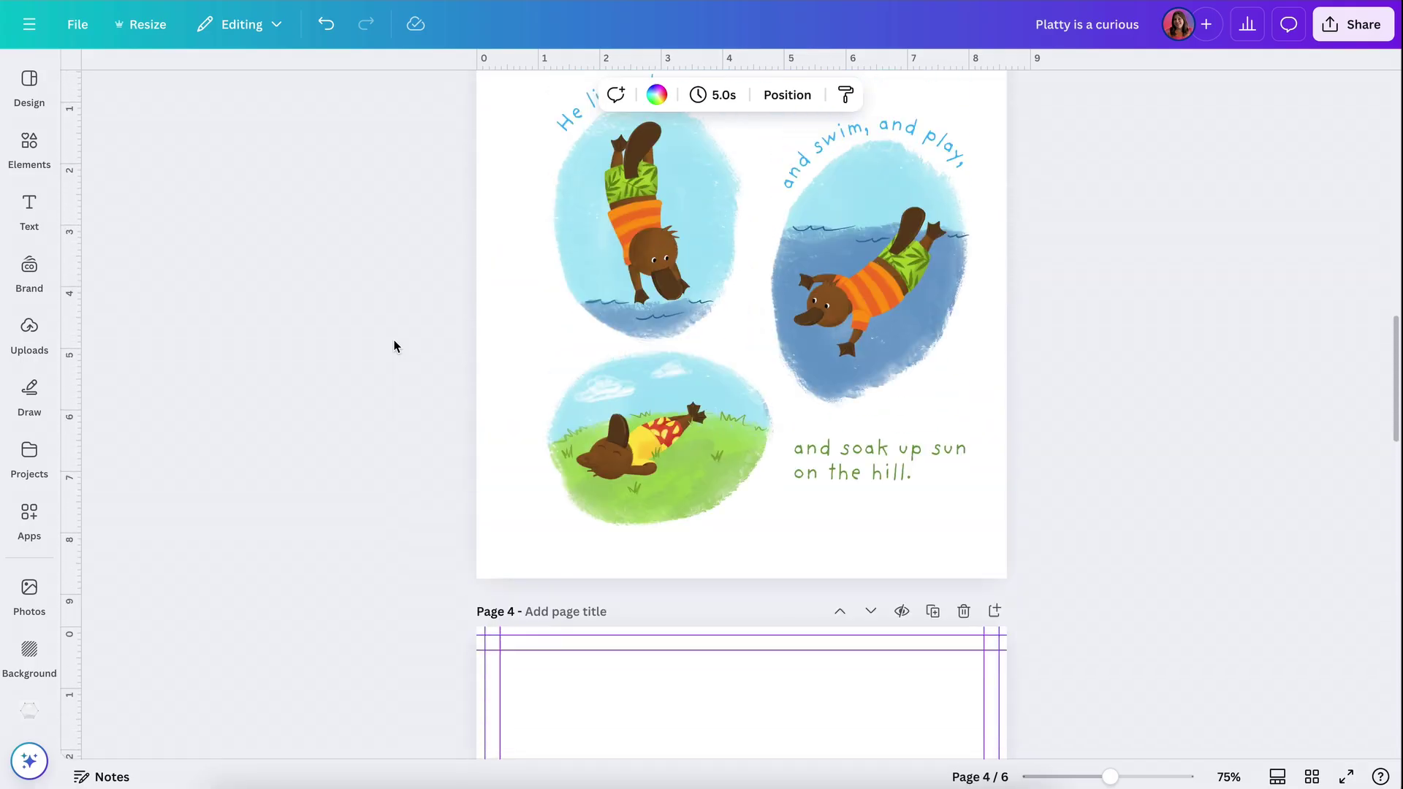
scroll(393, 345, "down", 8)
scroll(393, 345, "down", 1)
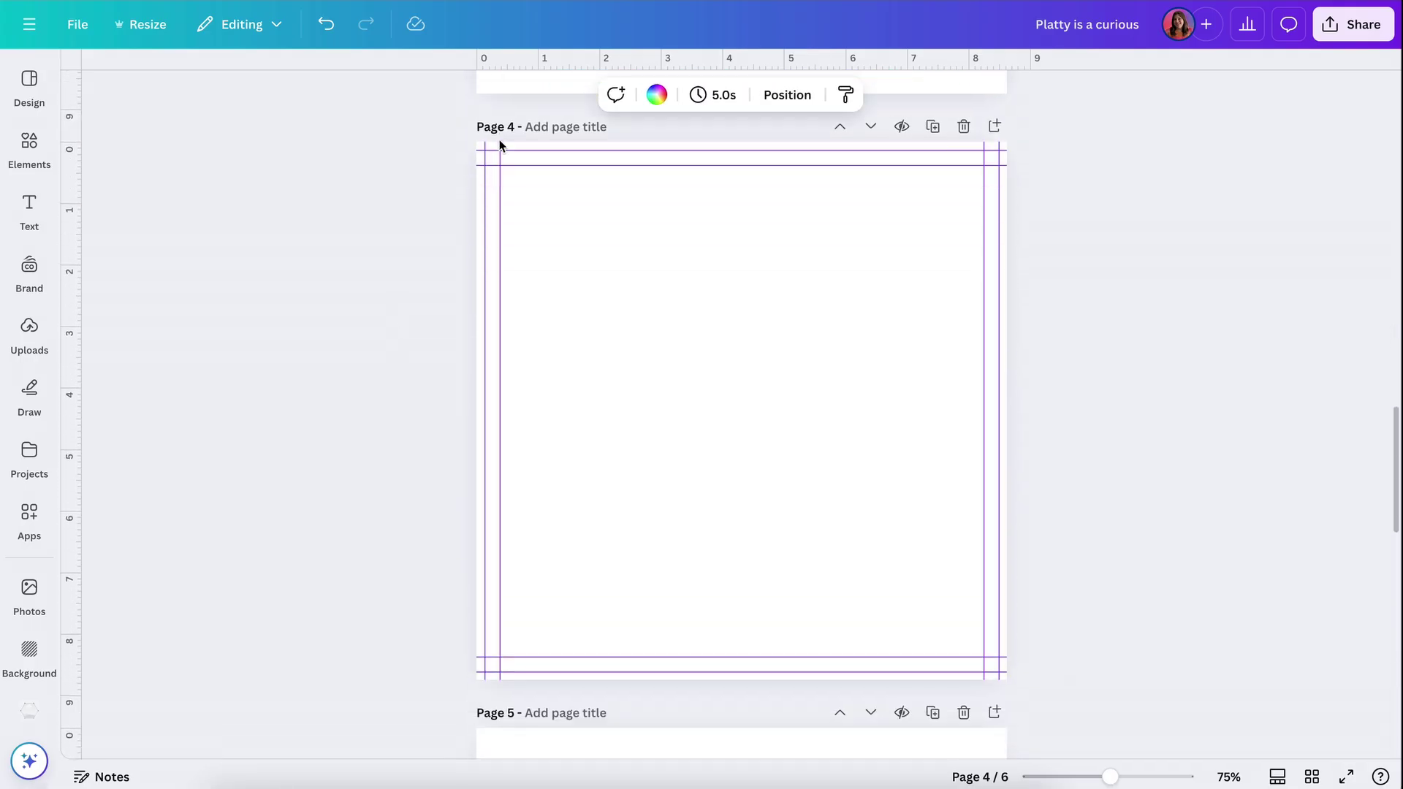
scroll(667, 379, "down", 8)
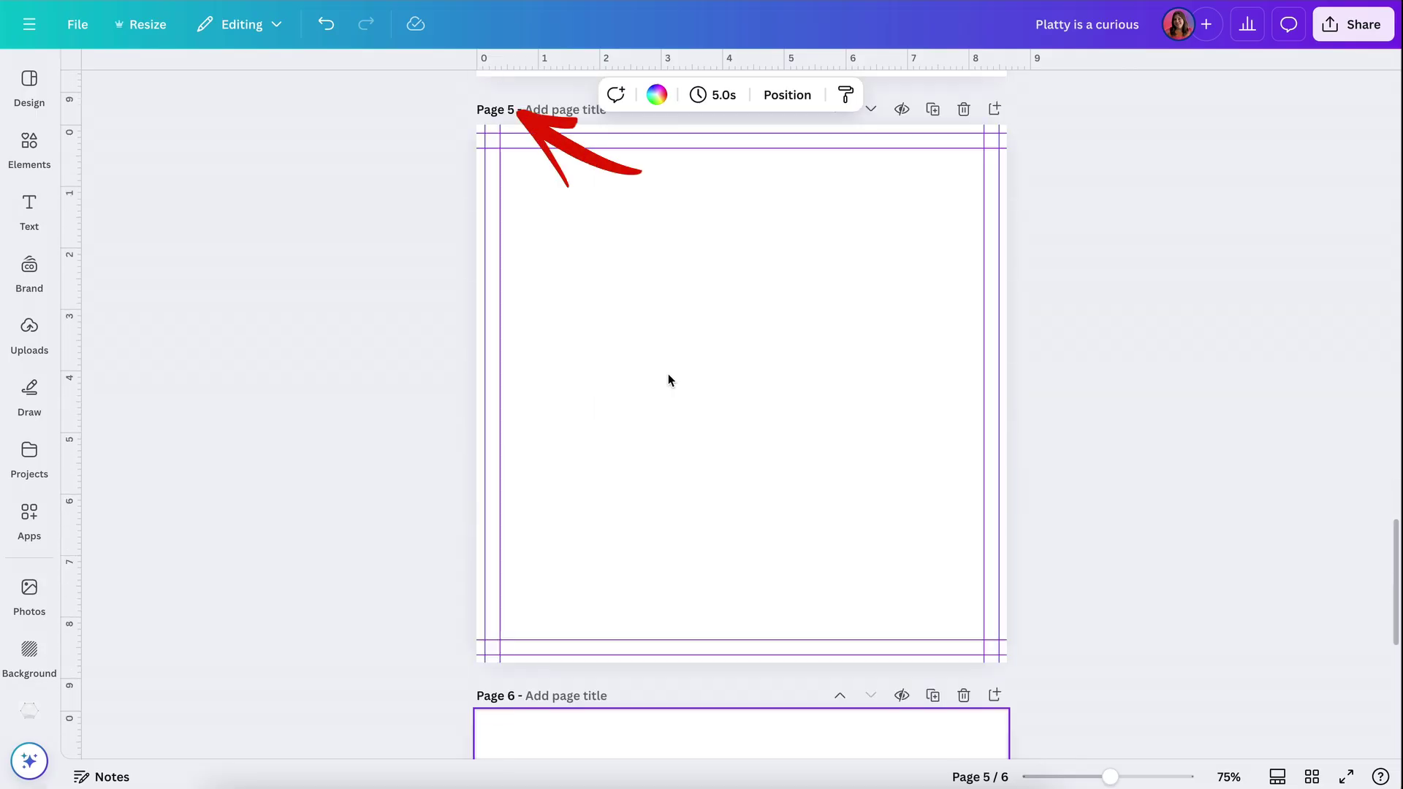
scroll(668, 374, "up", 8)
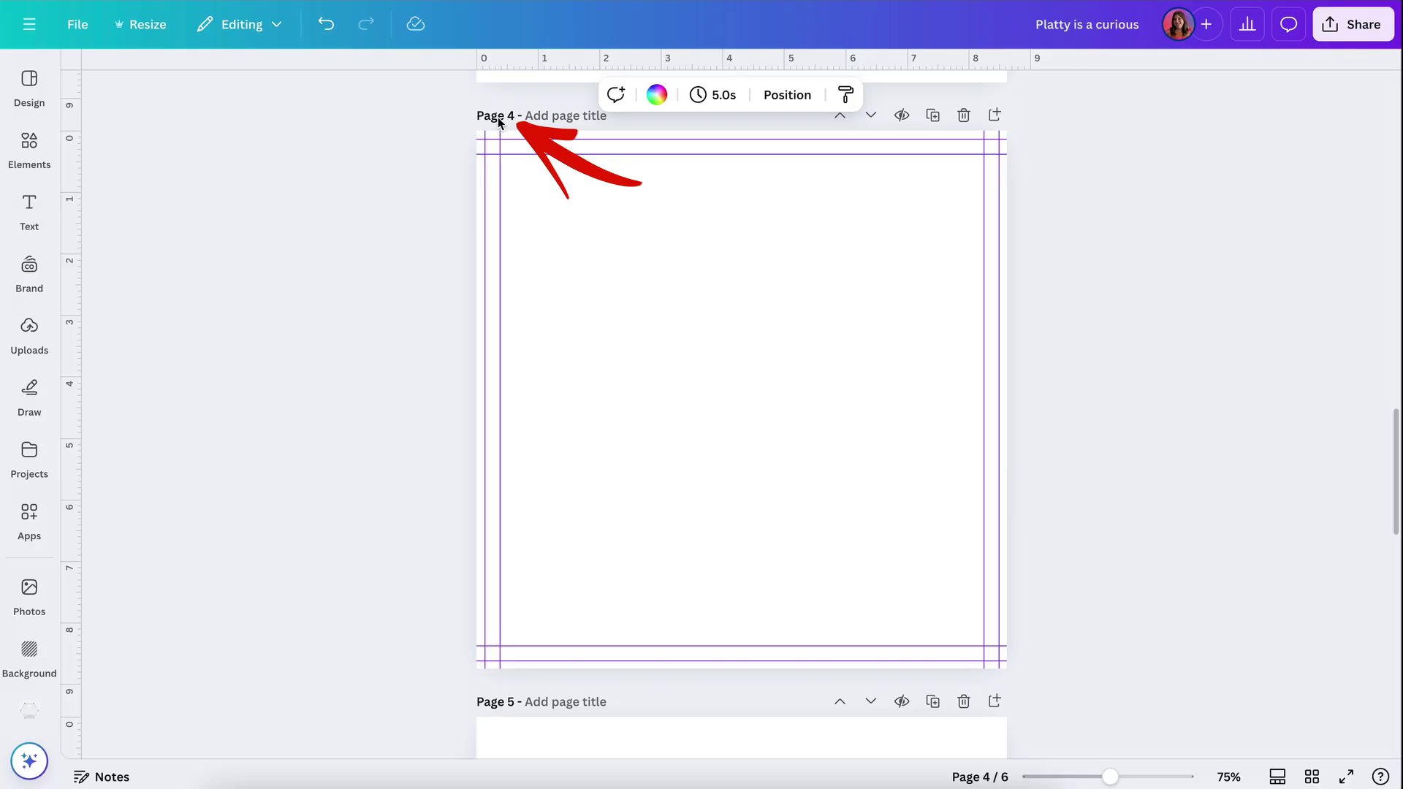
scroll(499, 122, "up", 1)
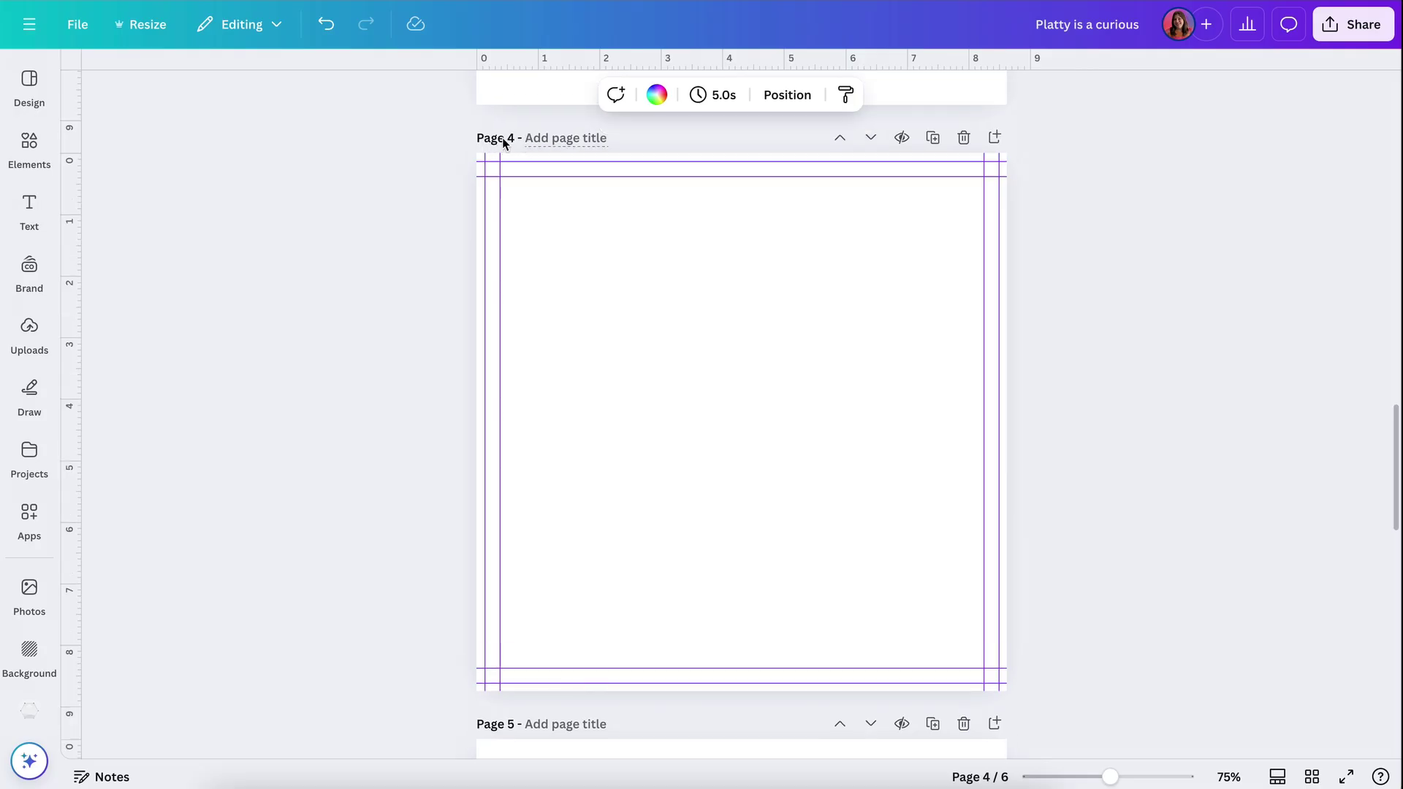
left_click(30, 329)
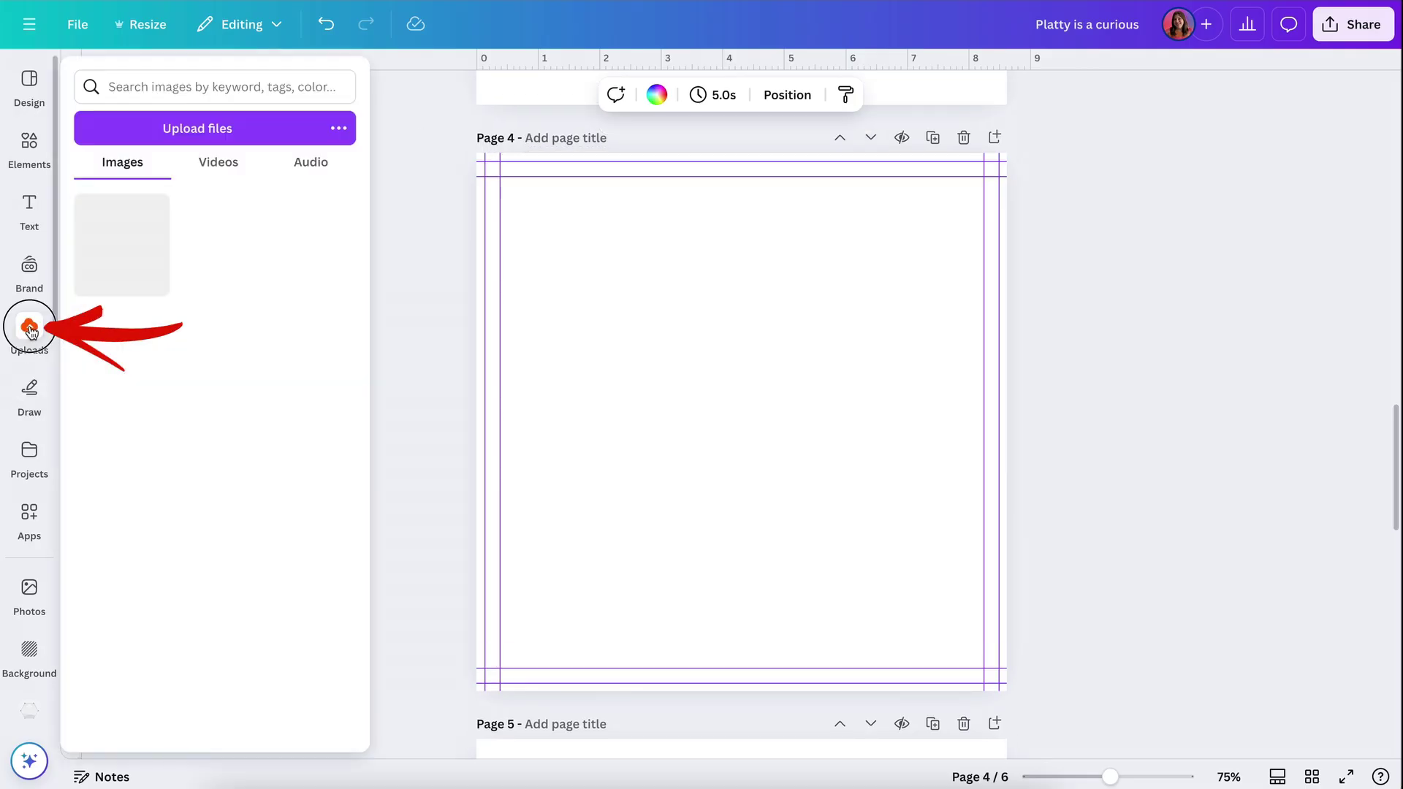
Step: Upload the downloaded spread PNG from the computer into Canva
left_click(205, 122)
left_click(453, 150)
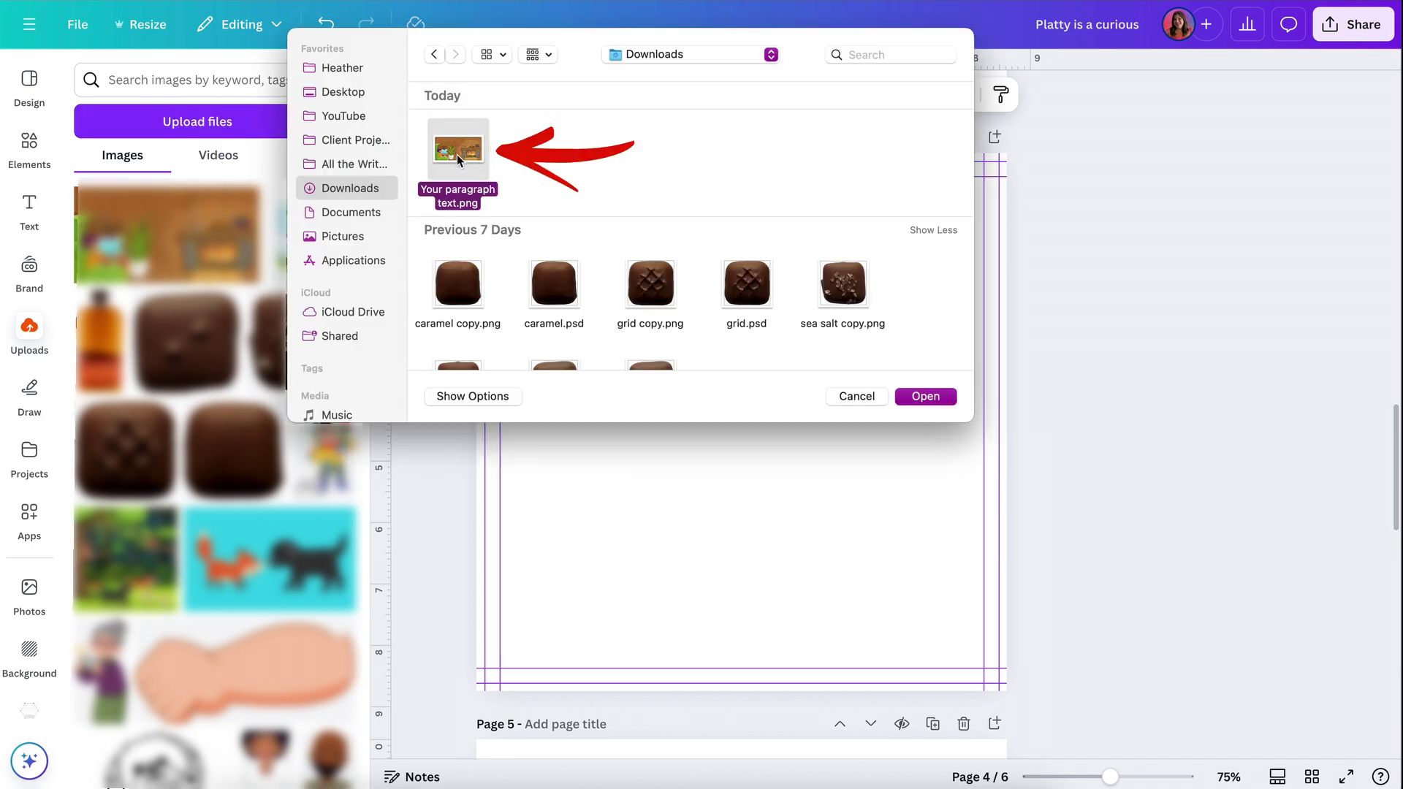
left_click(928, 397)
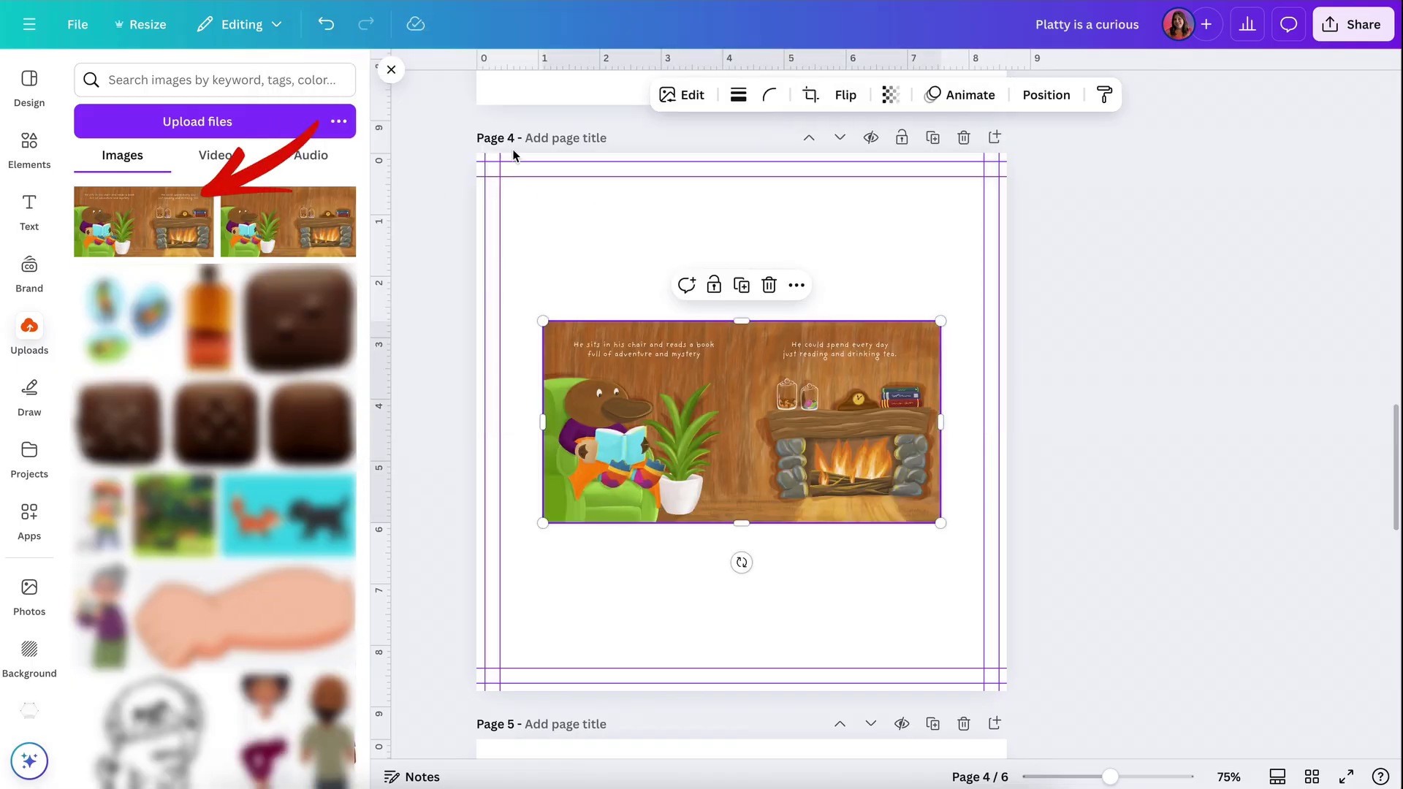
left_click(391, 70)
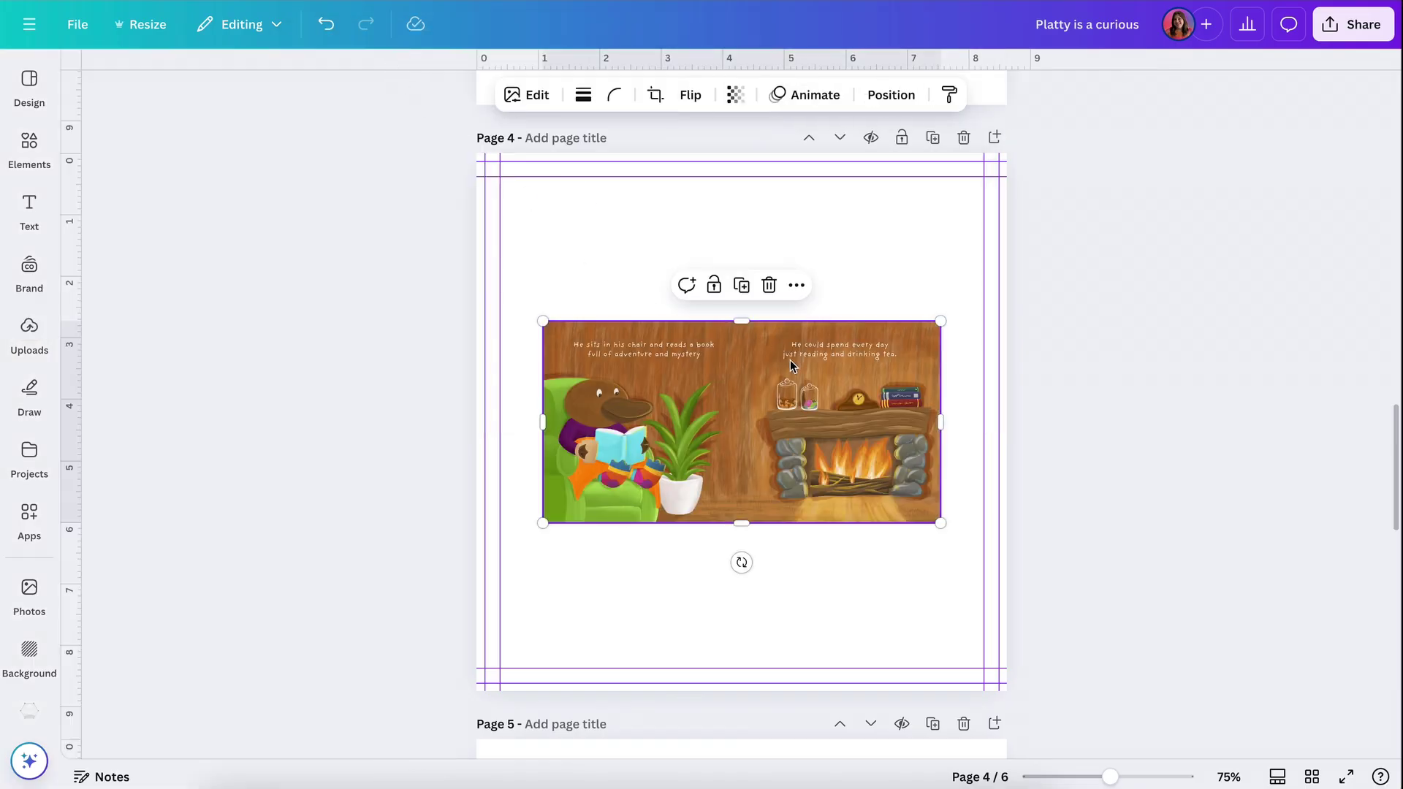
Step: Place and enlarge the spread image to full page height so its platypus half fills page 4
left_click_drag(726, 370, 662, 204)
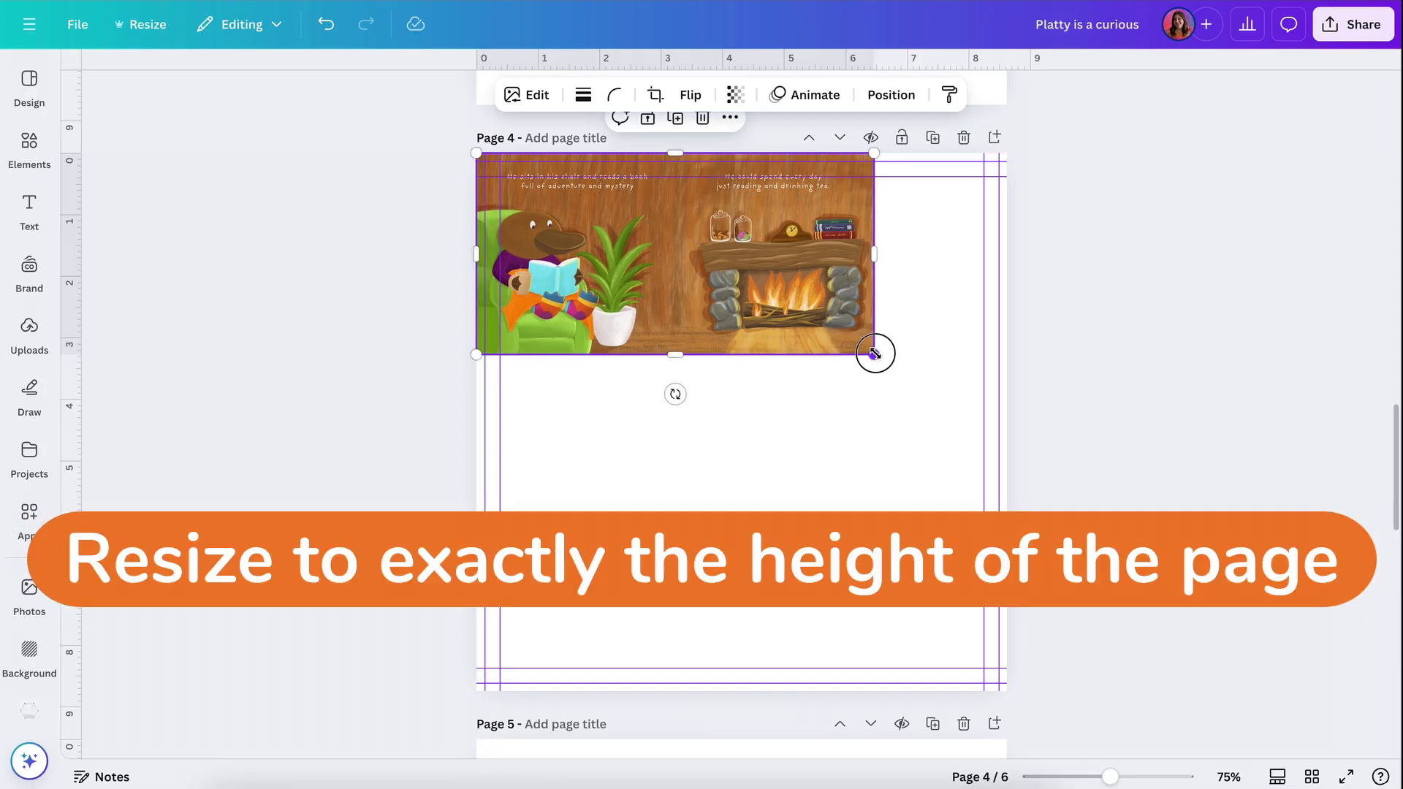
left_click_drag(874, 354, 1317, 634)
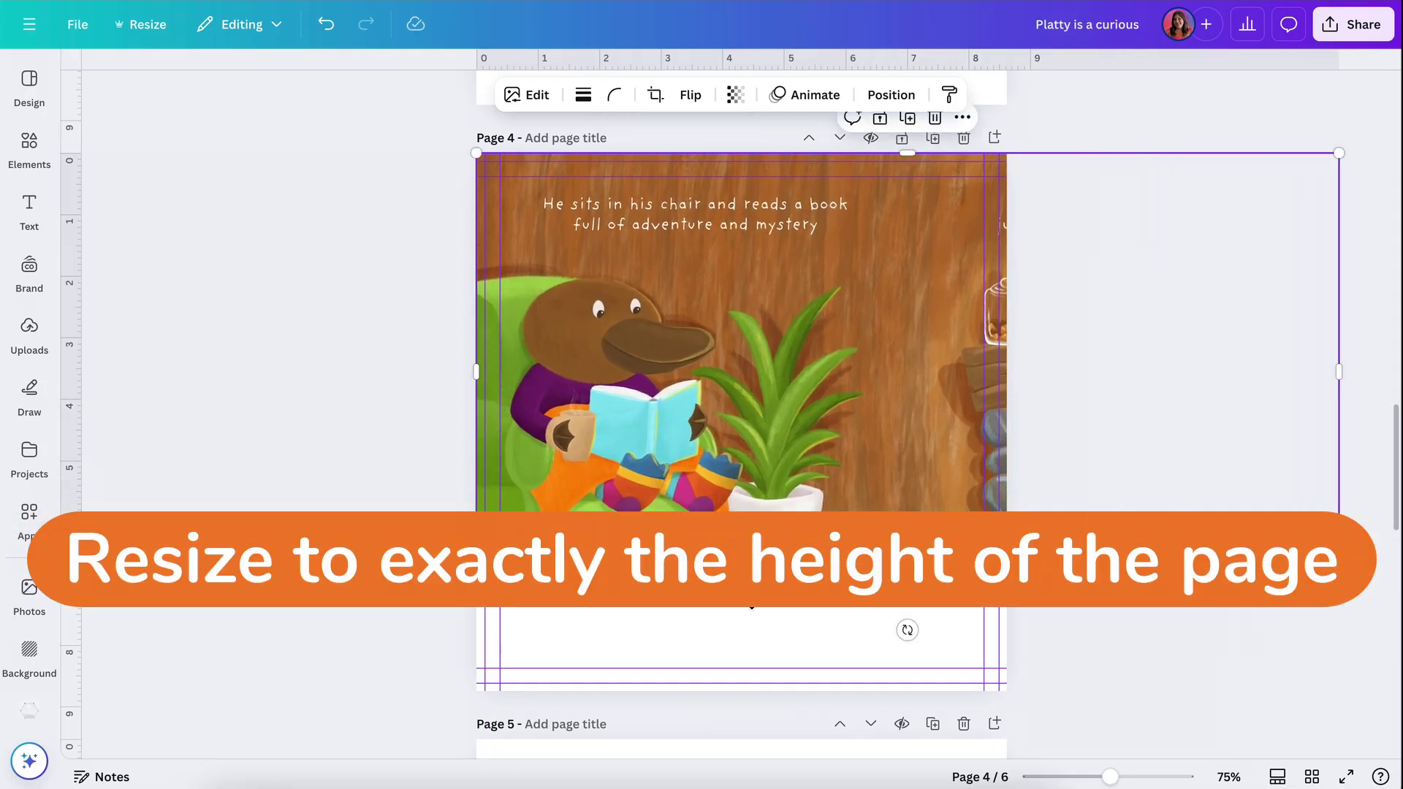
left_click_drag(474, 590, 297, 738)
left_click_drag(428, 500, 625, 503)
scroll(709, 367, "down", 1)
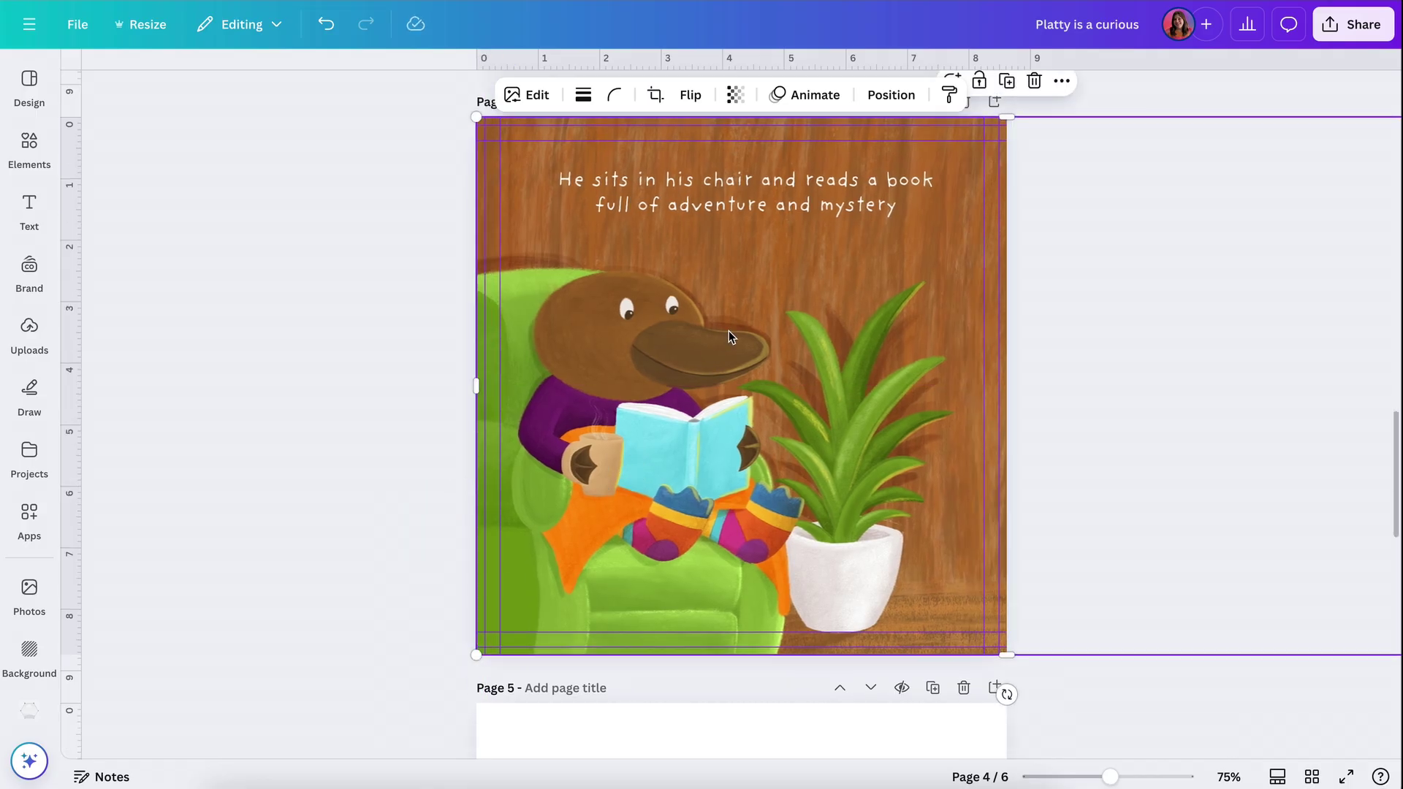
left_click(429, 417)
scroll(429, 417, "down", 4)
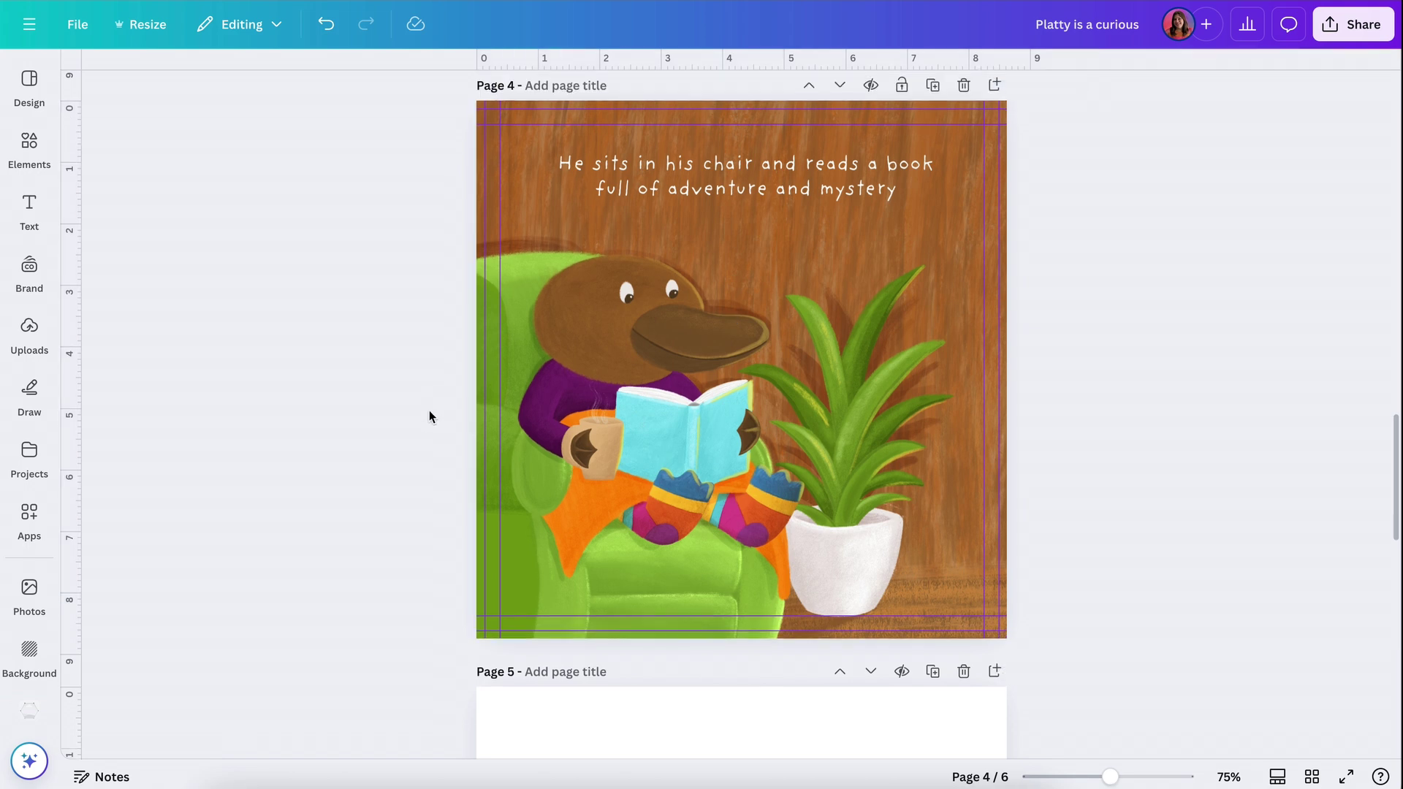
Step: Paste the fireside illustration onto page 5 and slide it left to show the fireplace half
scroll(429, 416, "down", 8)
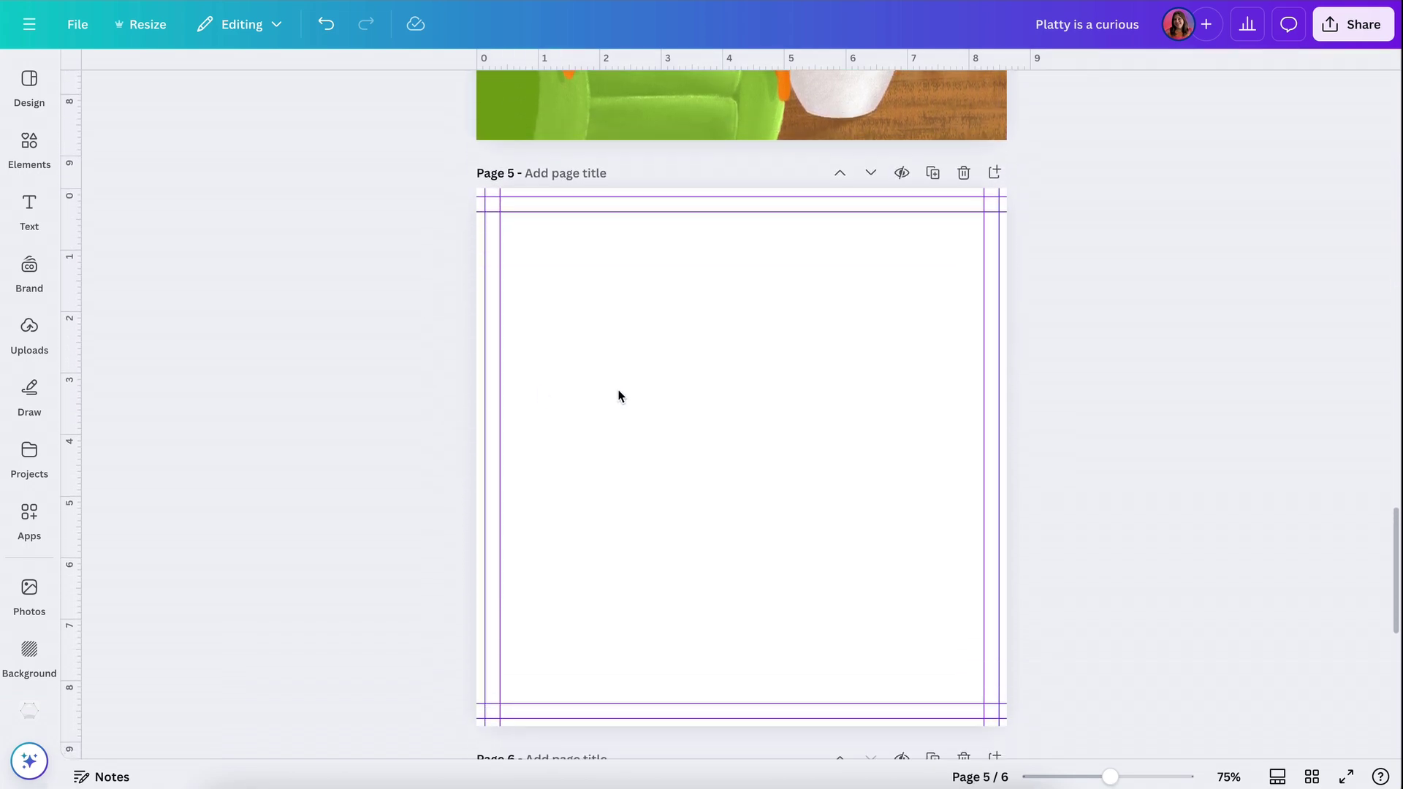
scroll(419, 319, "down", 1)
scroll(419, 319, "up", 1)
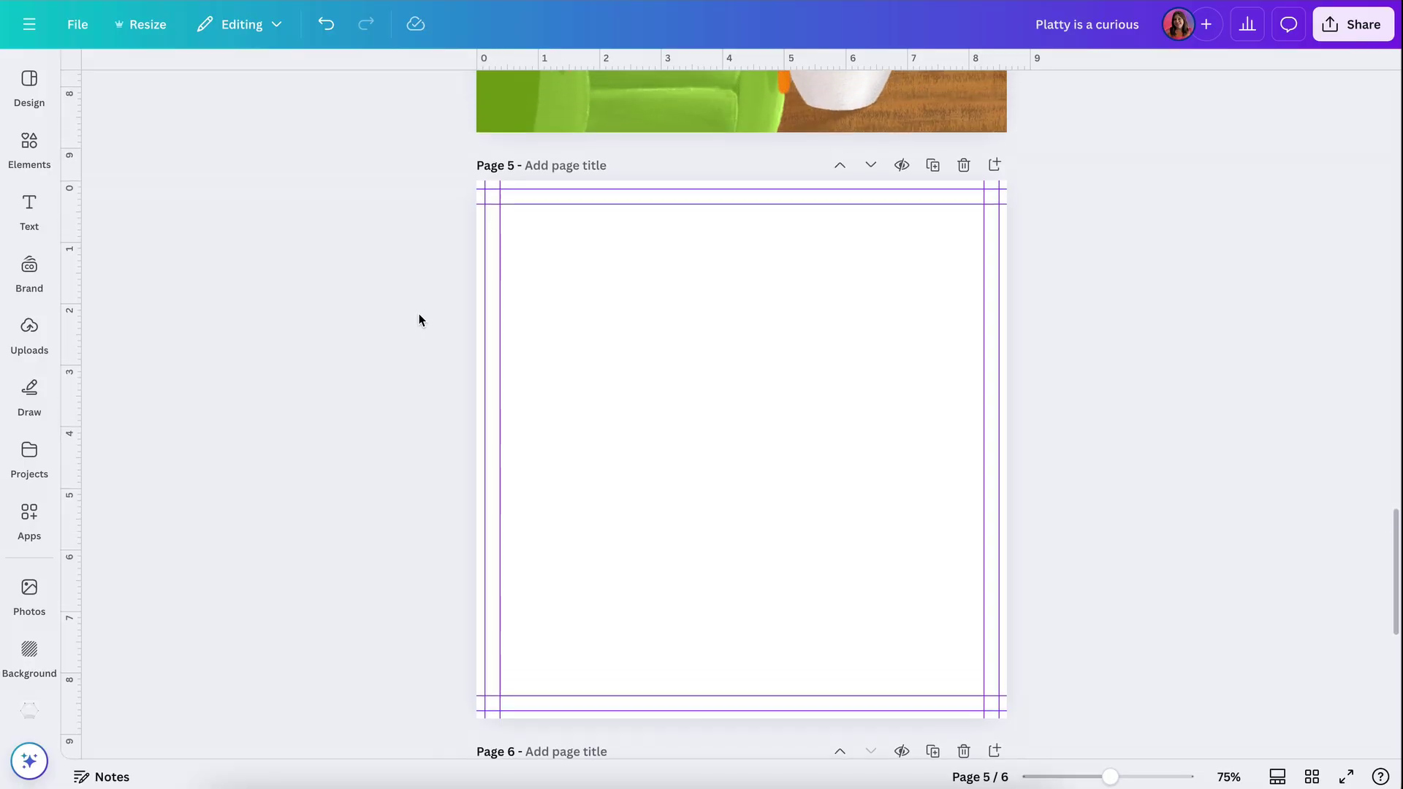
left_click(586, 342)
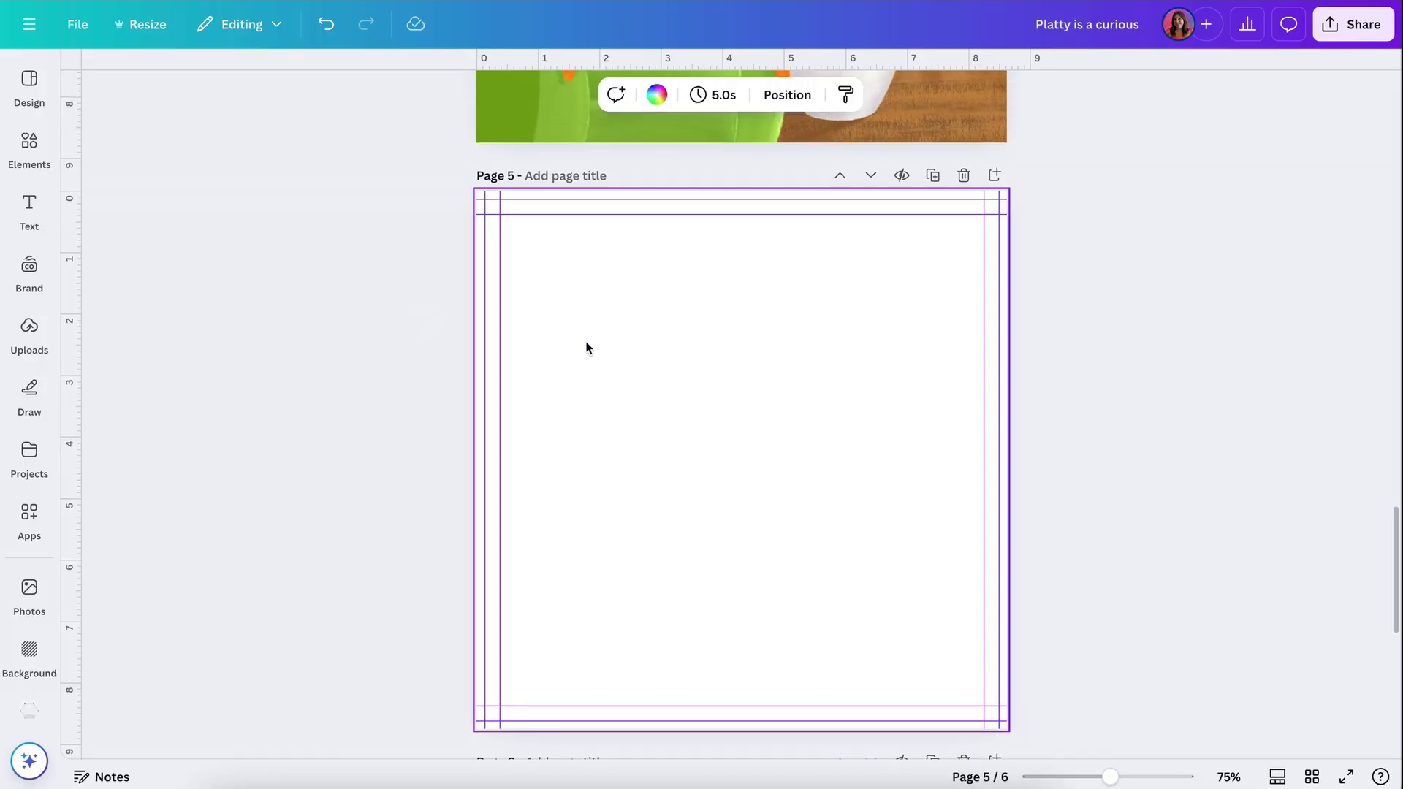
key("ctrl+v")
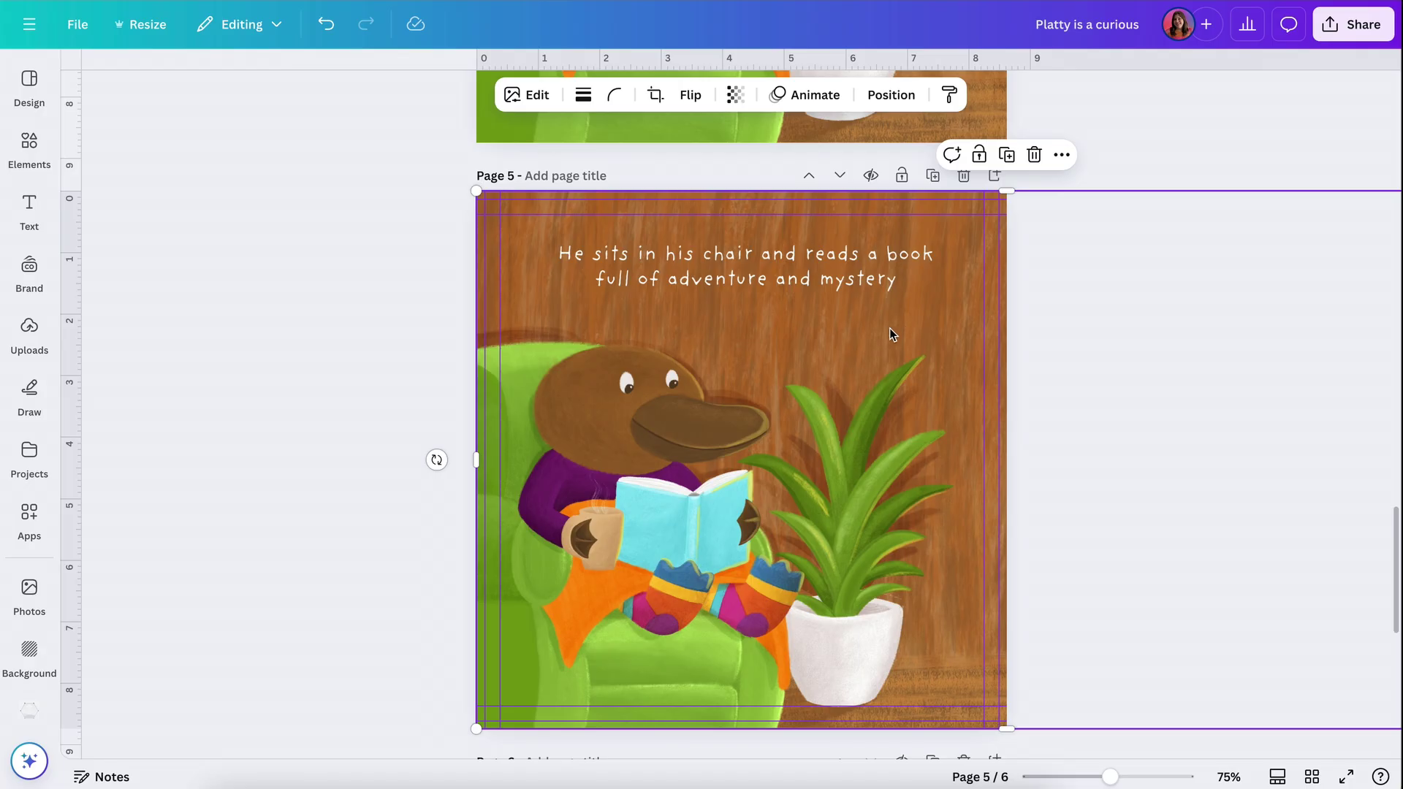
left_click_drag(930, 323, 680, 326)
mouse_move(839, 353)
left_mouse_down()
mouse_move(719, 386)
mouse_move(760, 420)
mouse_move(788, 413)
left_mouse_up()
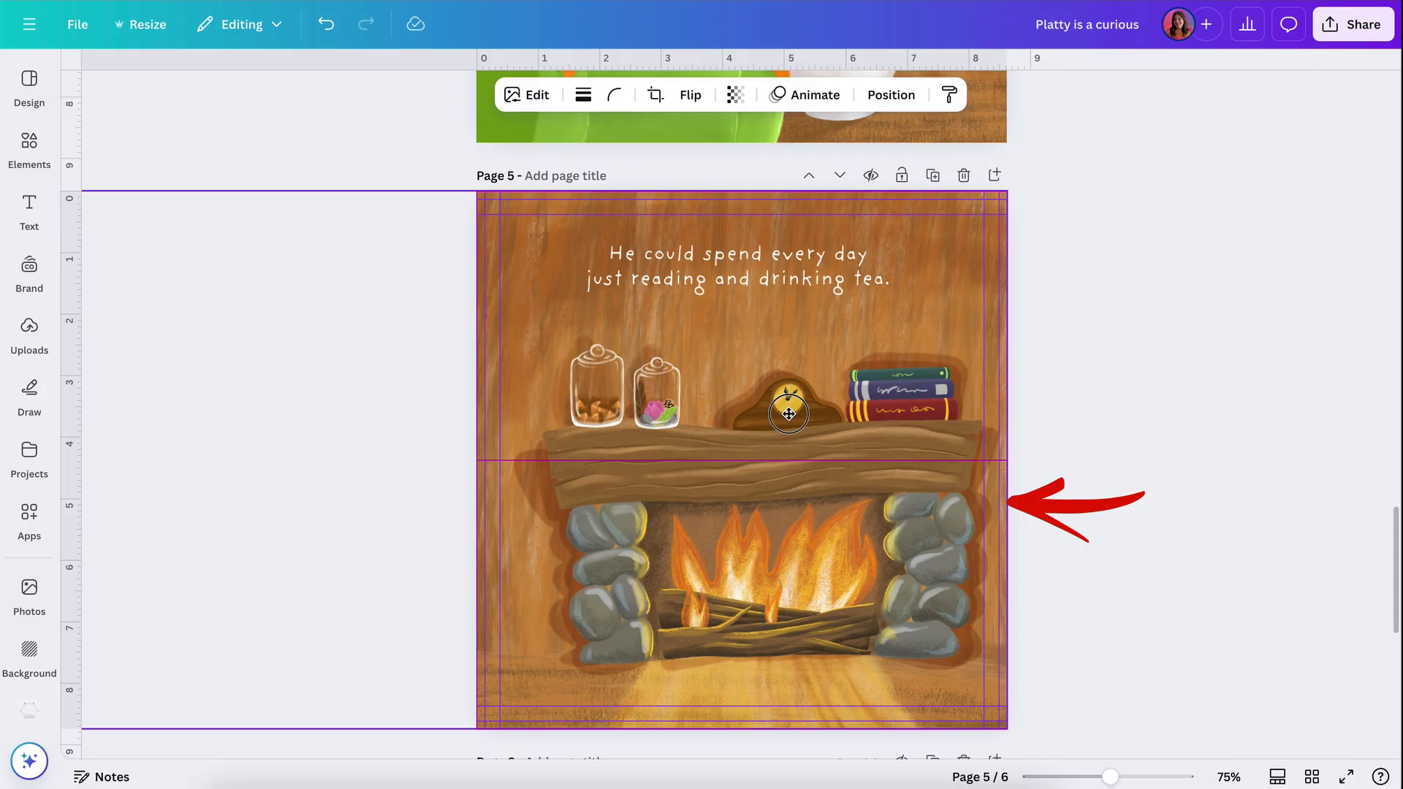
left_click(1077, 393)
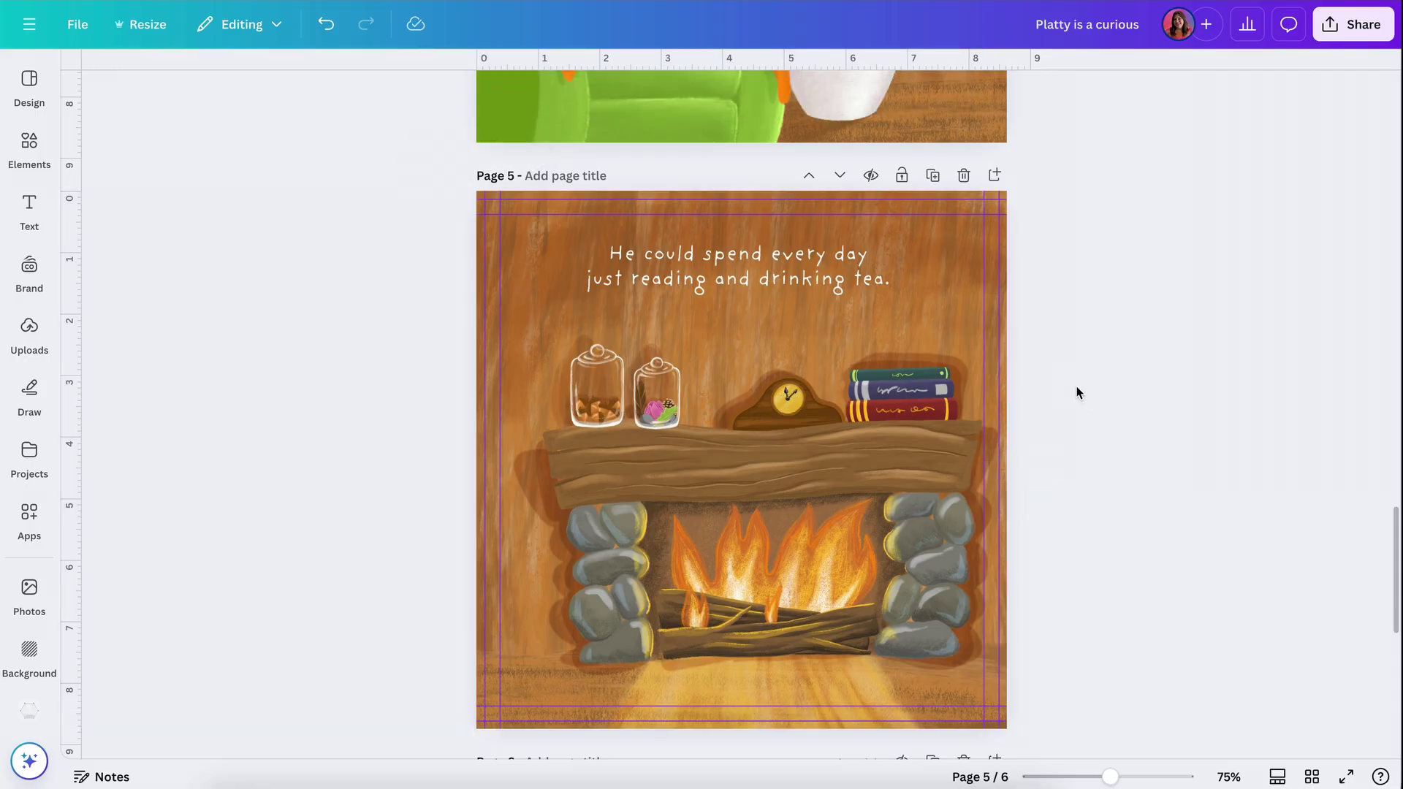
scroll(1076, 393, "up", 7)
left_click(844, 313)
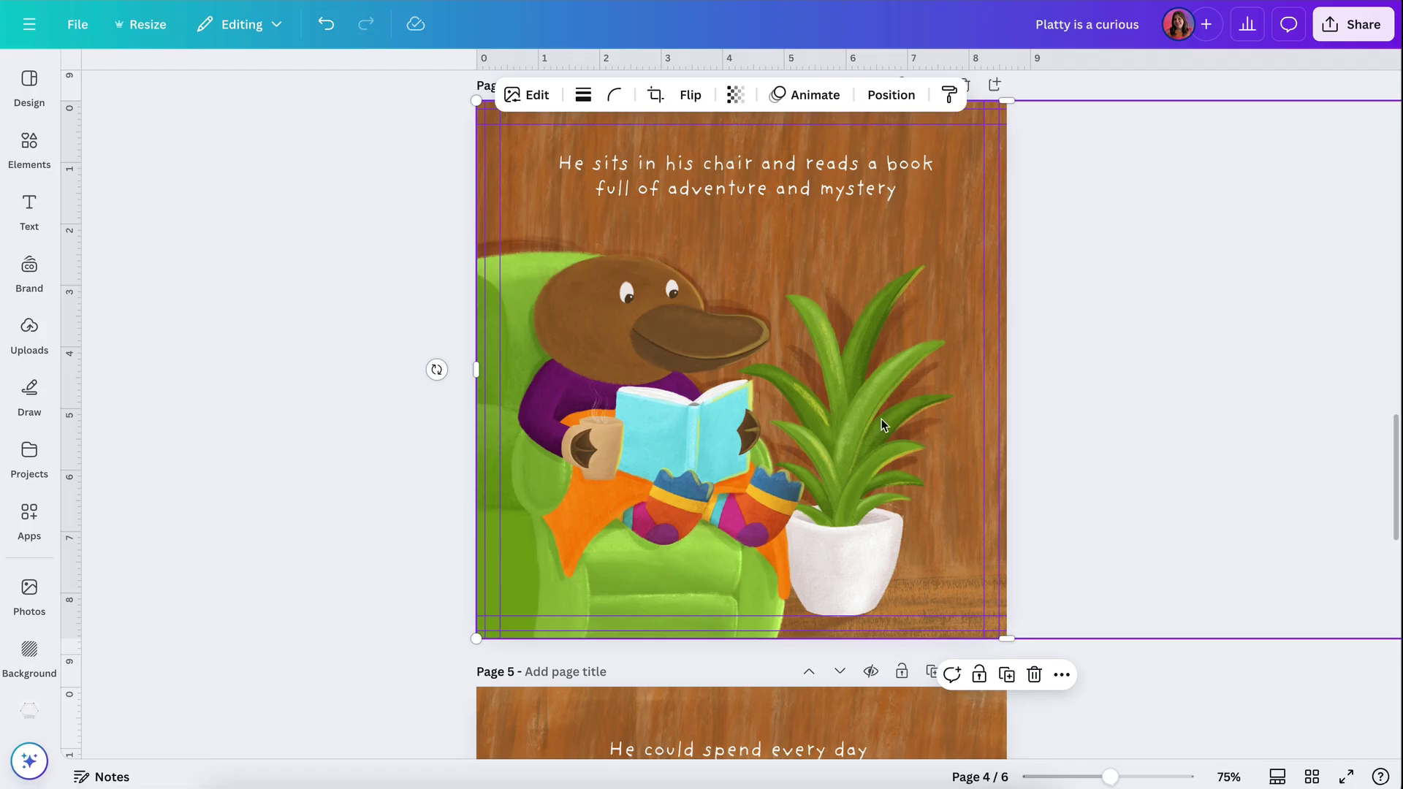
Step: Nudge the page 5 fireplace image until it snaps flush with the page's right edge
scroll(765, 467, "down", 5)
left_click(764, 465)
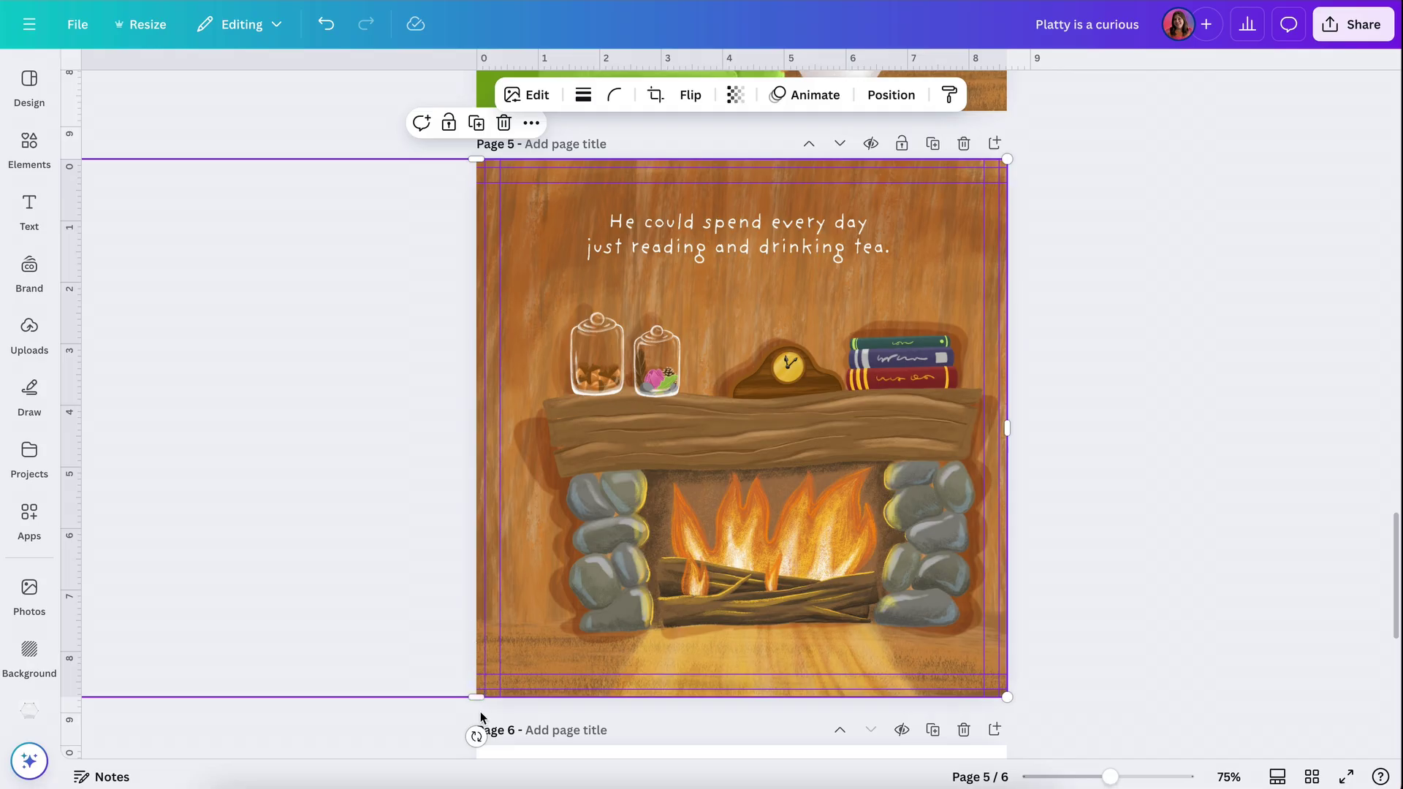
left_click_drag(614, 564, 638, 564)
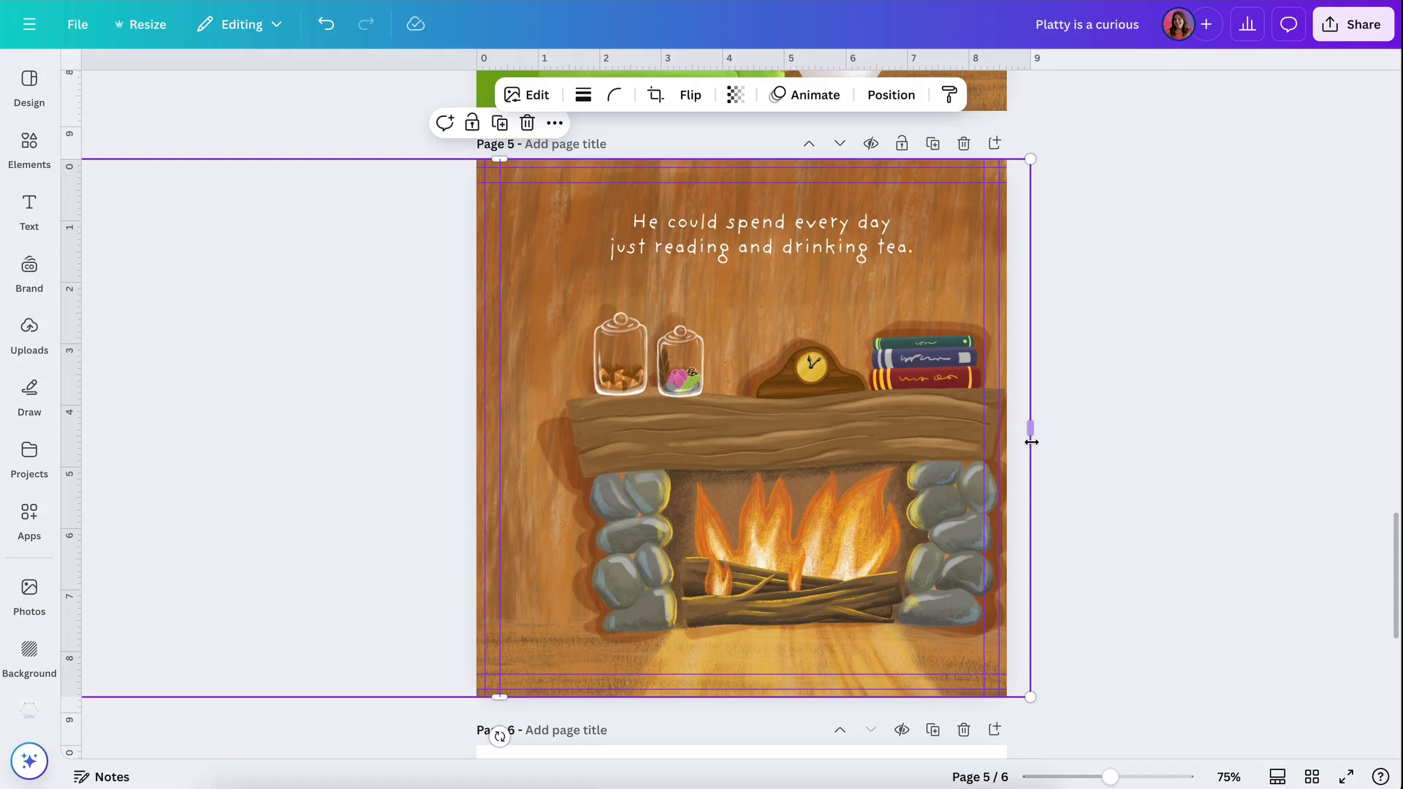
left_click_drag(944, 464, 921, 463)
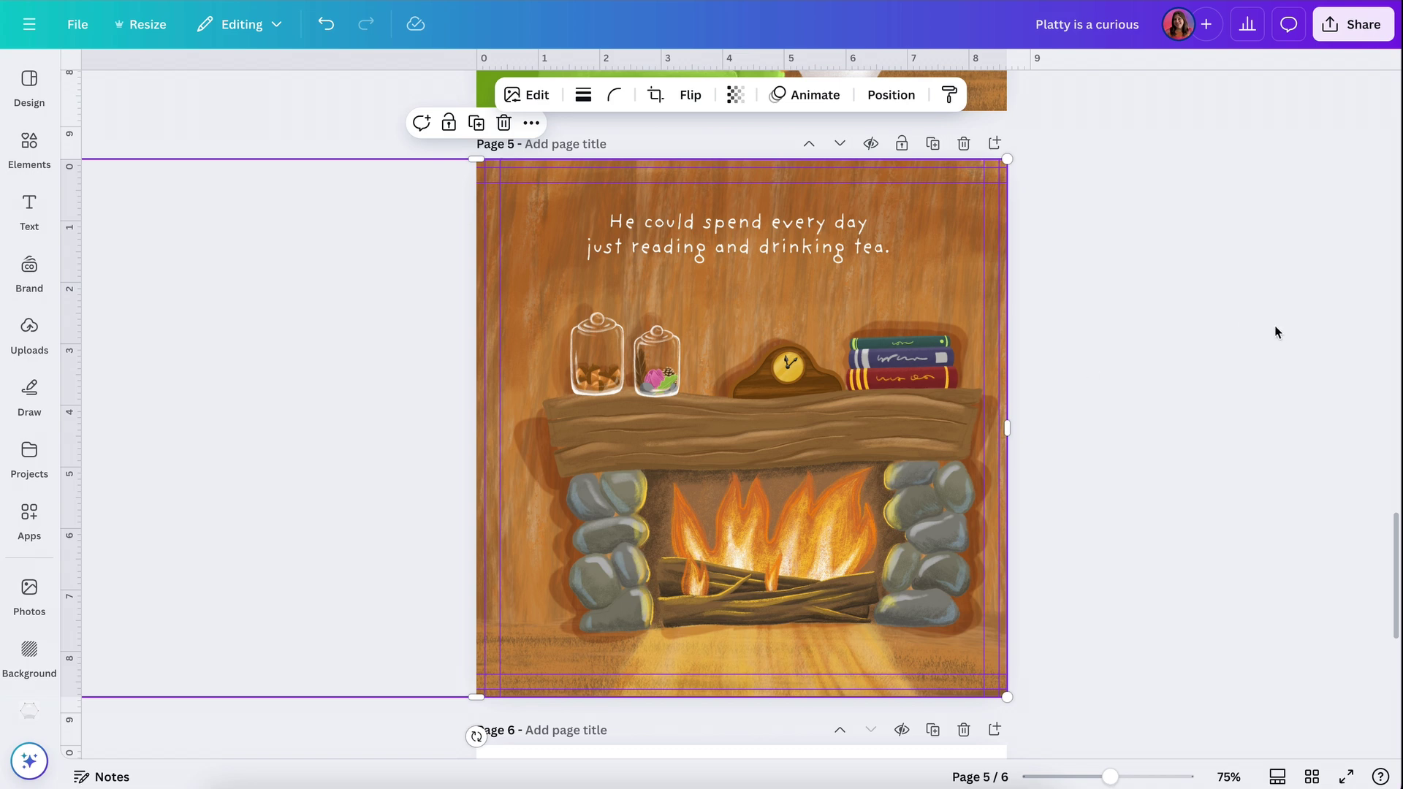
scroll(1277, 333, "up", 6)
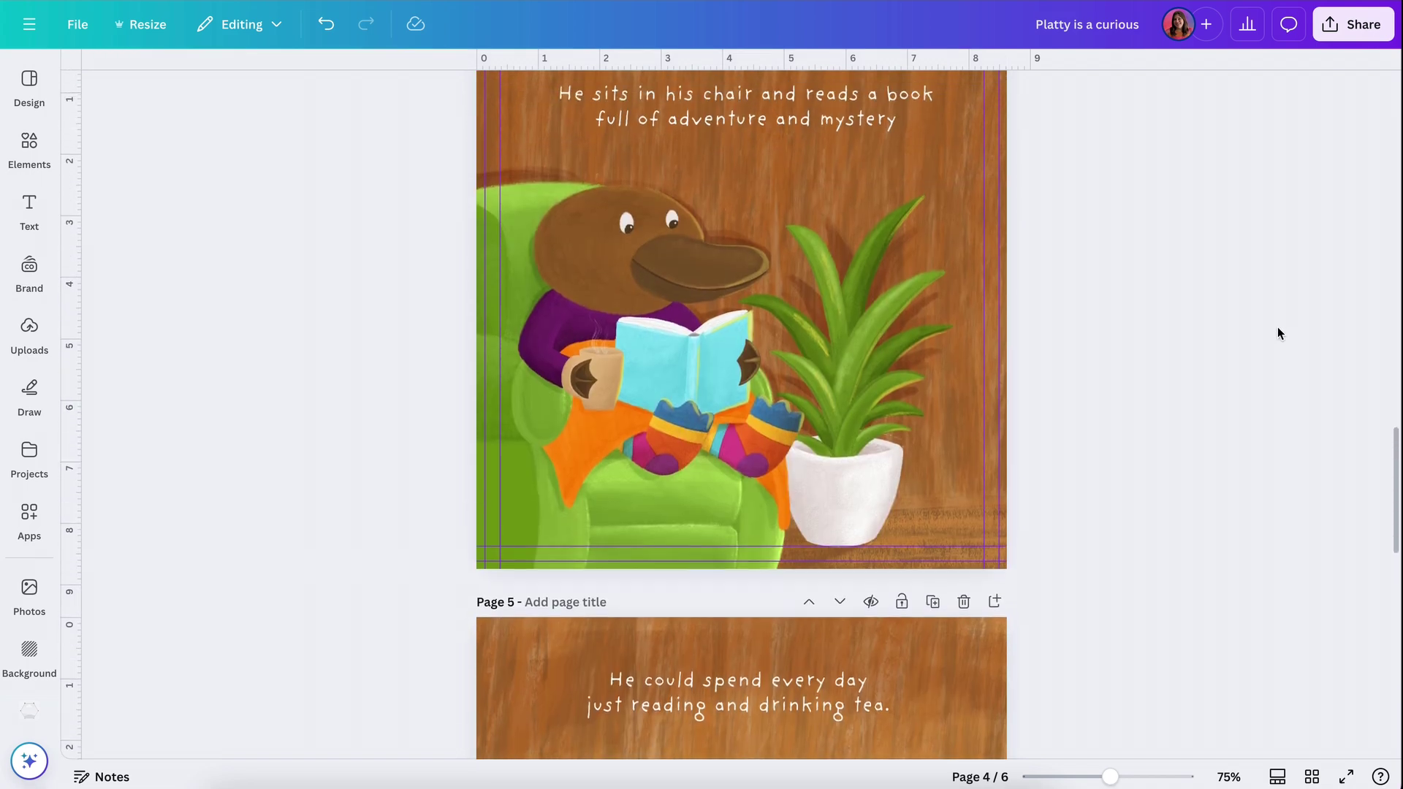
scroll(1277, 327, "down", 6)
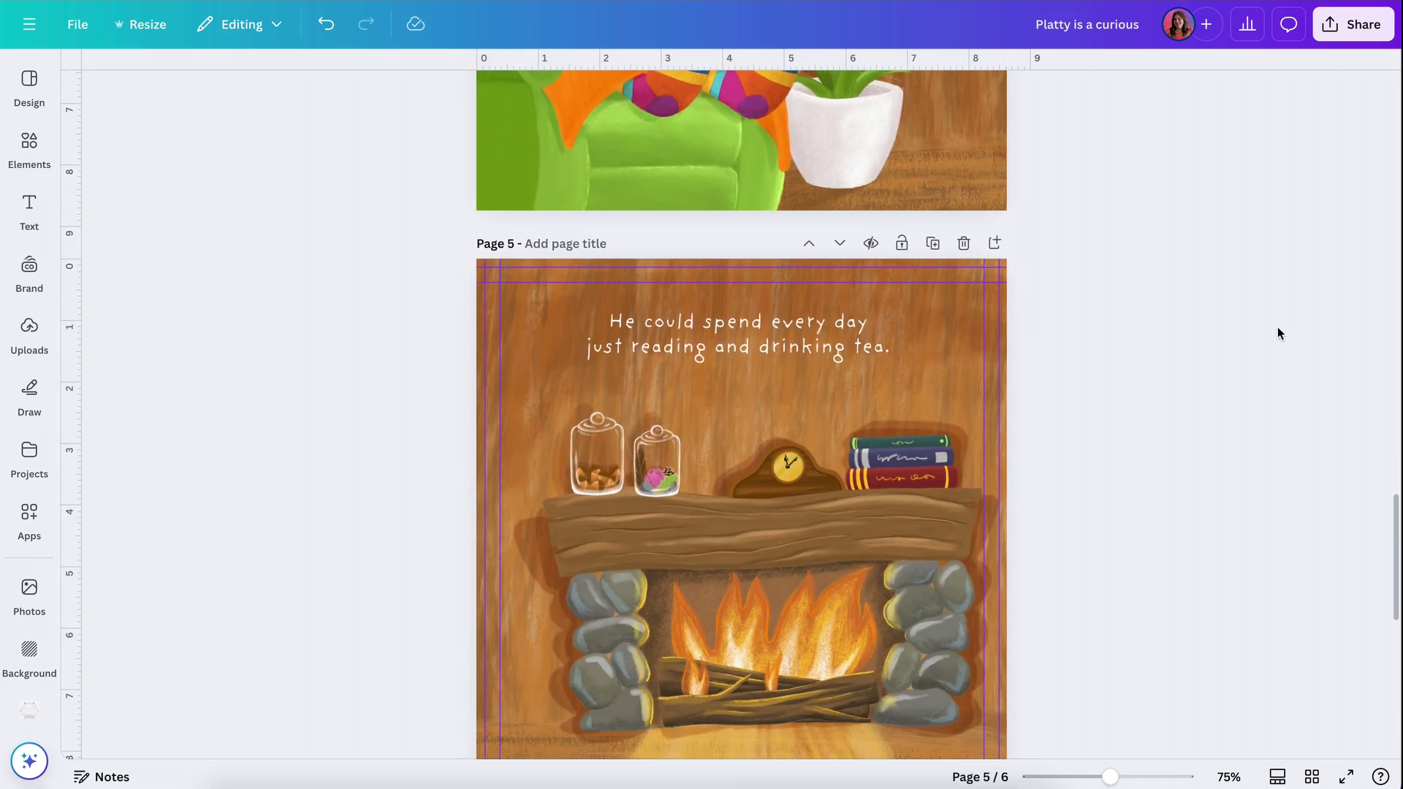
left_click(1312, 778)
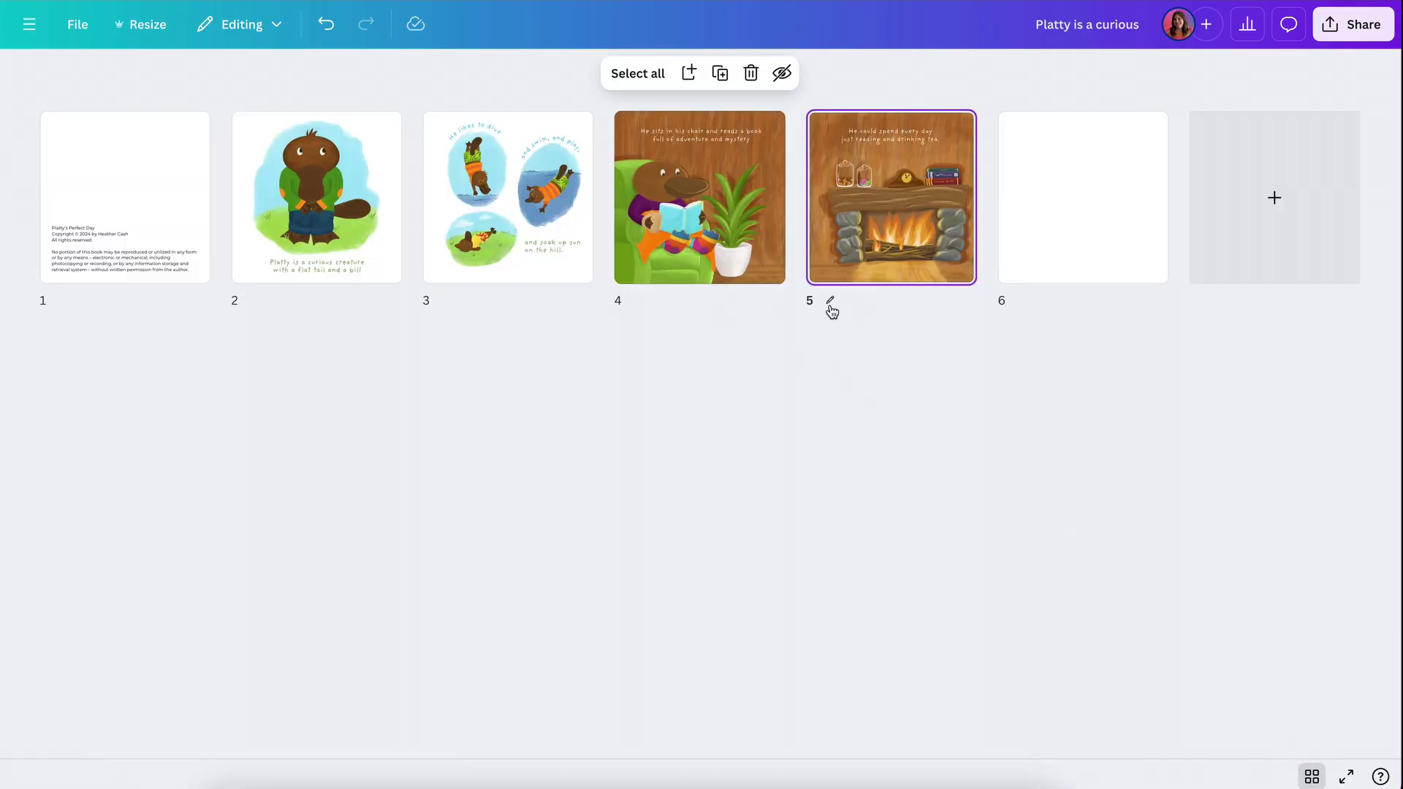
left_click(918, 500)
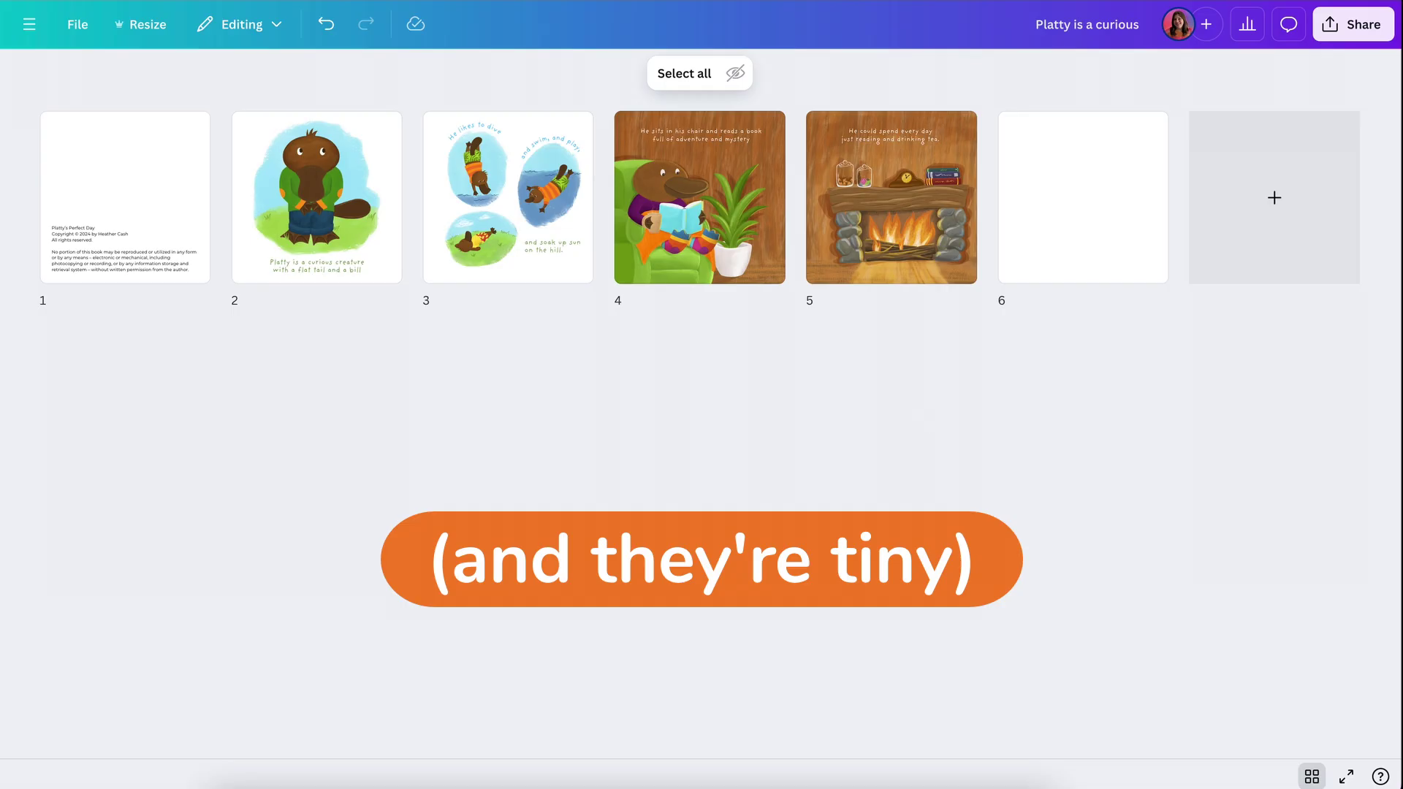
left_click(1312, 776)
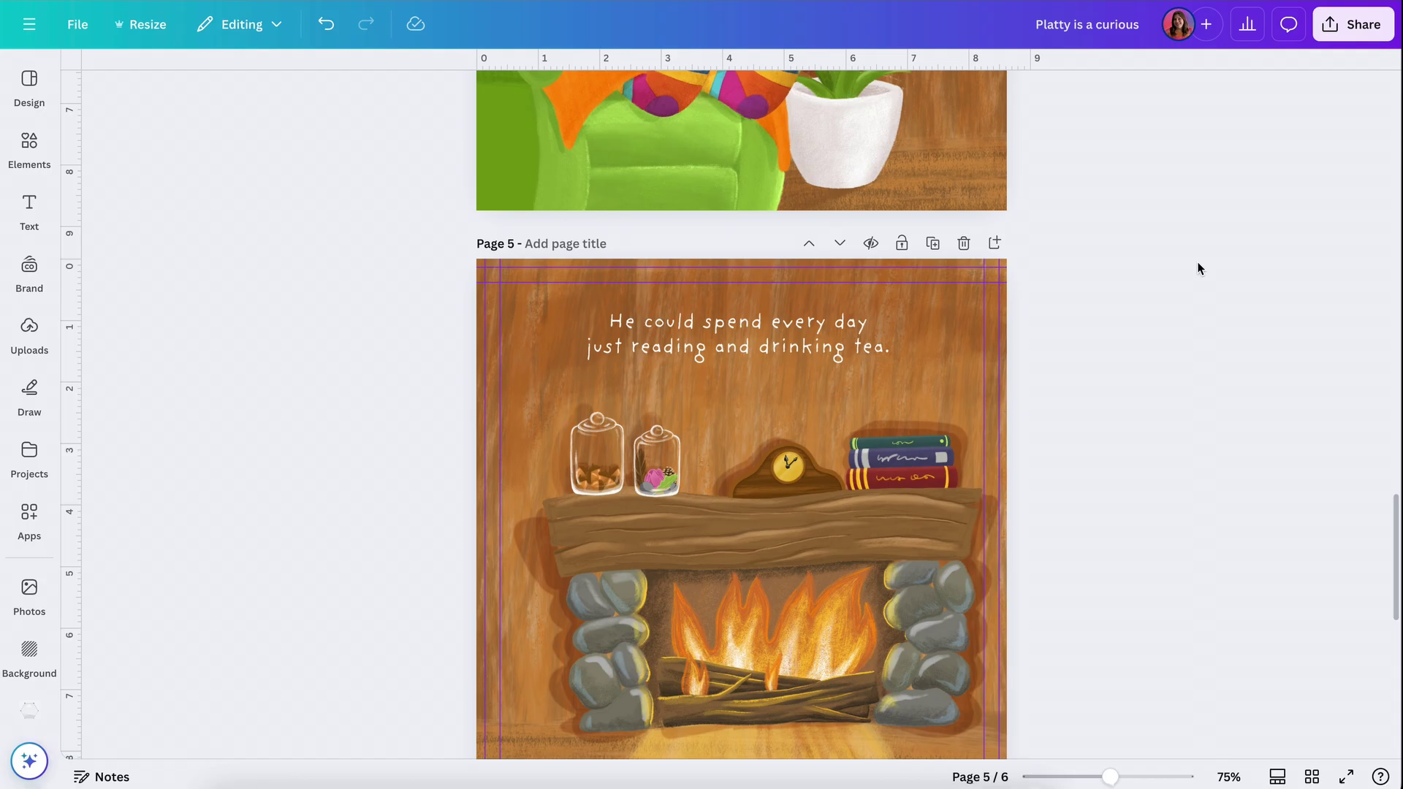
Step: Save all 6 pages to Simplebooklet Flip and view the design in Simplebooklet
left_click(1368, 41)
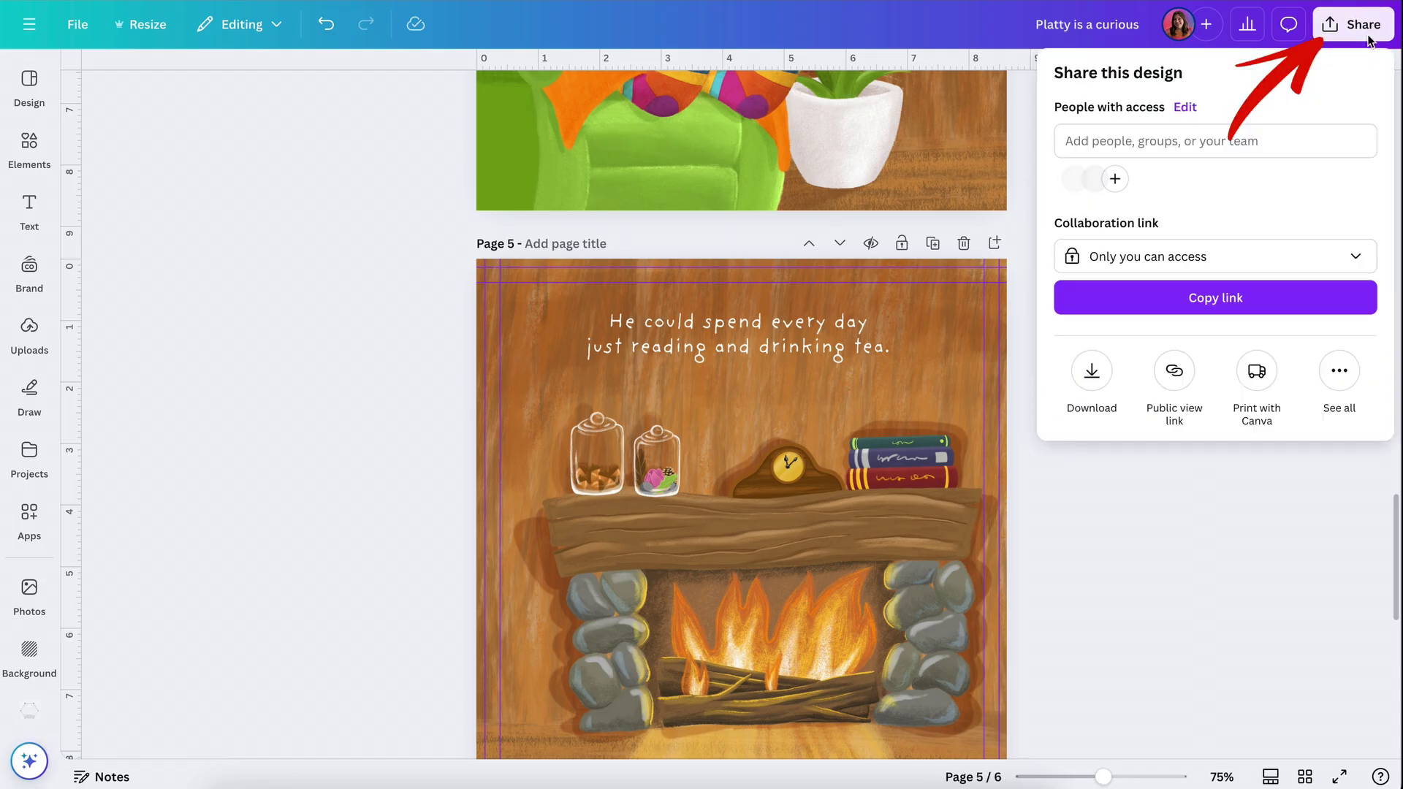
left_click(1334, 373)
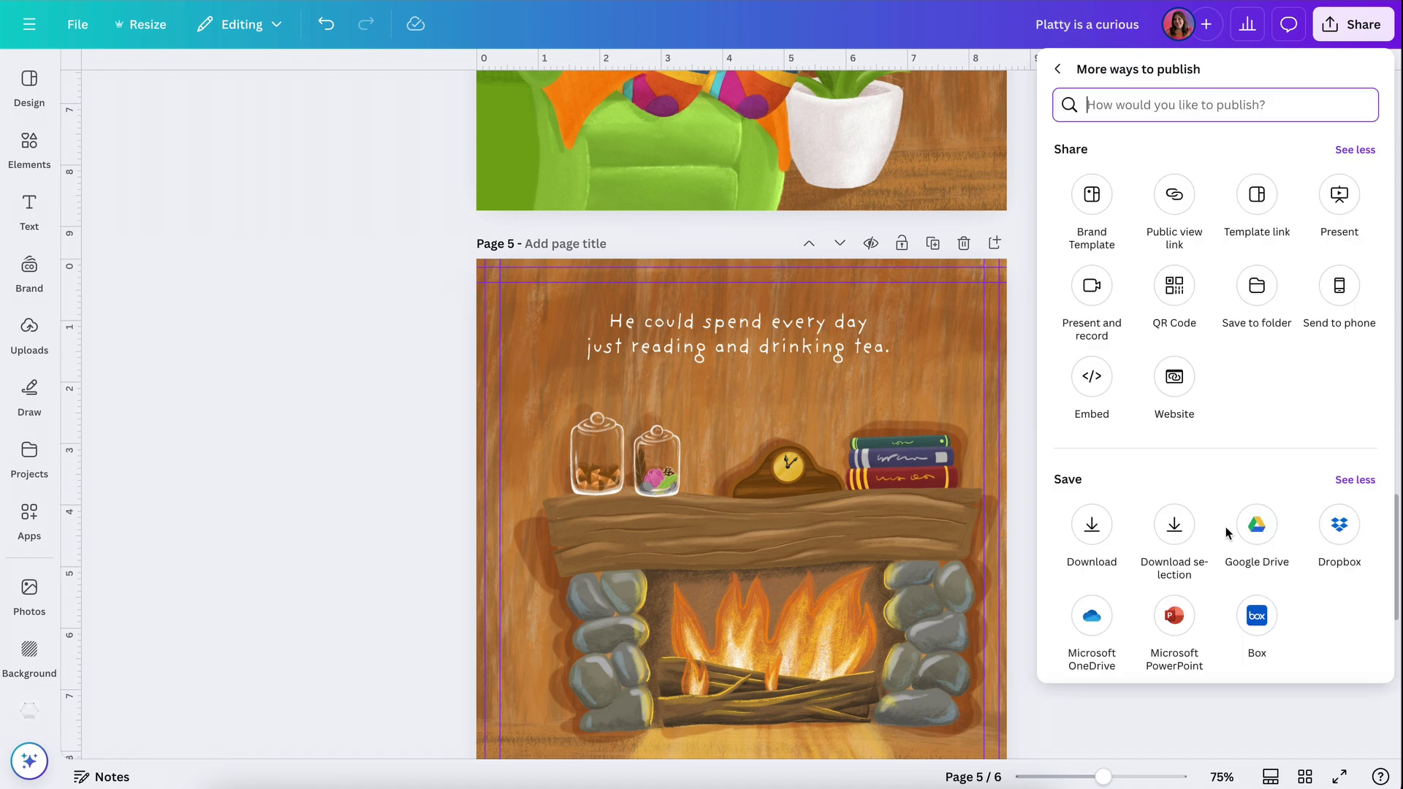
scroll(1226, 528, "down", 3)
scroll(1225, 527, "down", 2)
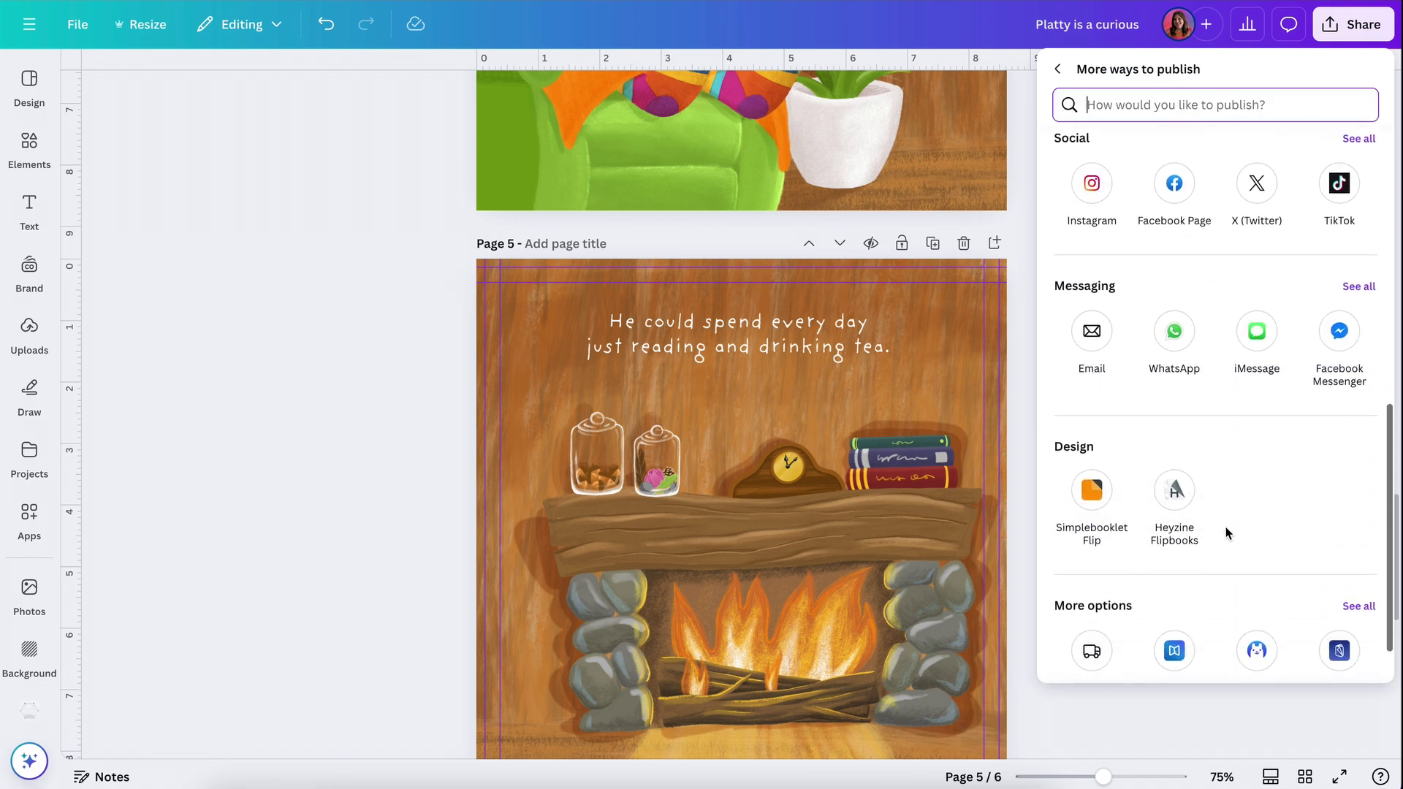
left_click(1090, 494)
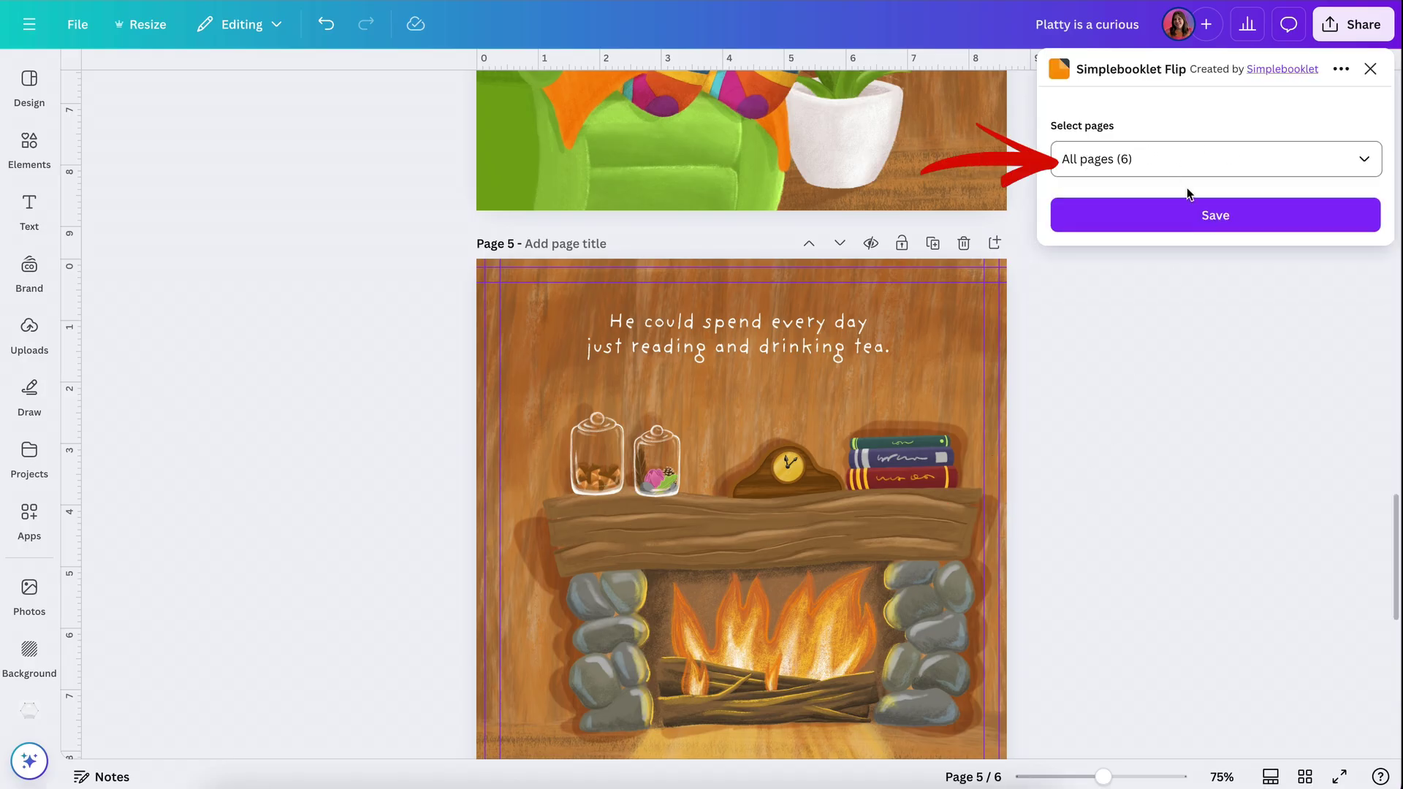
left_click(1216, 223)
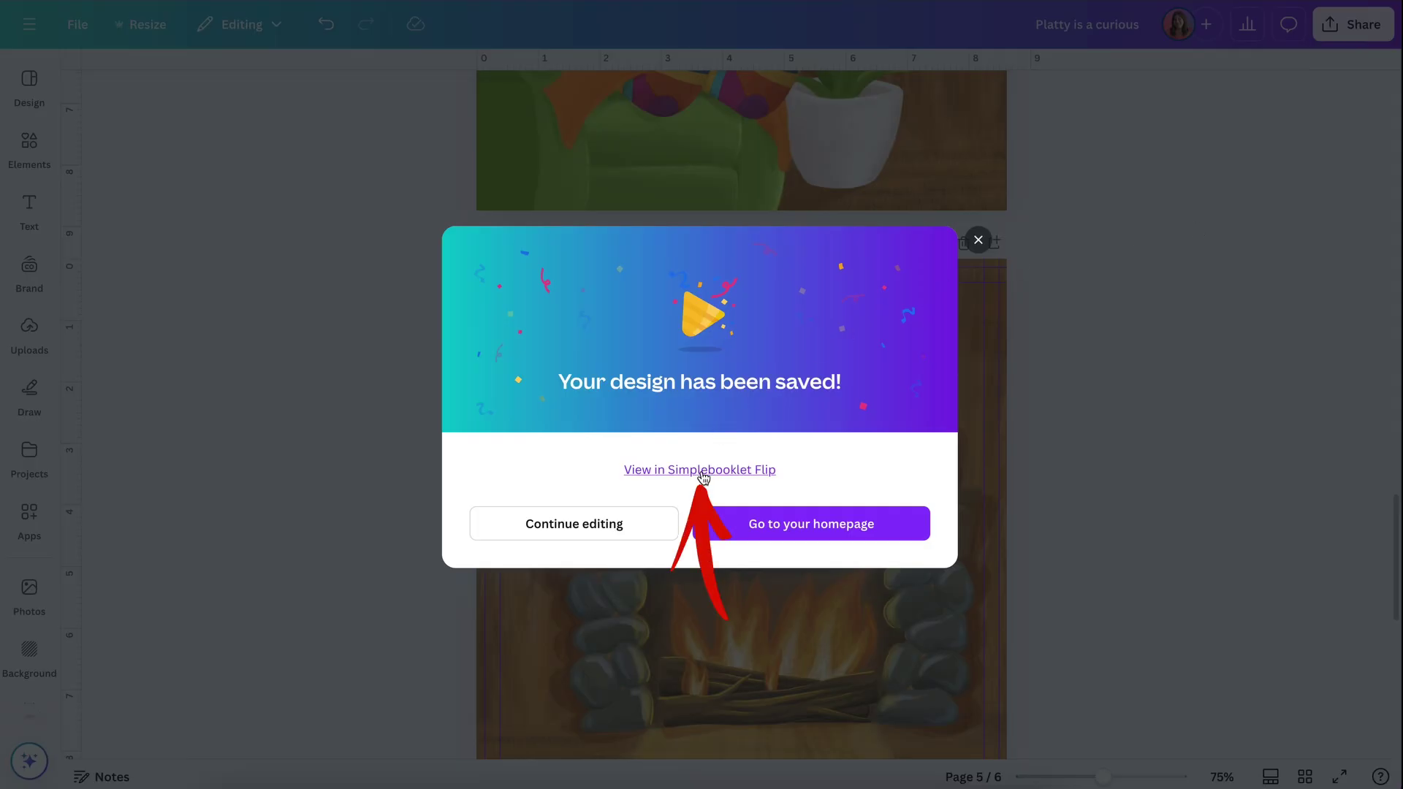
left_click(701, 475)
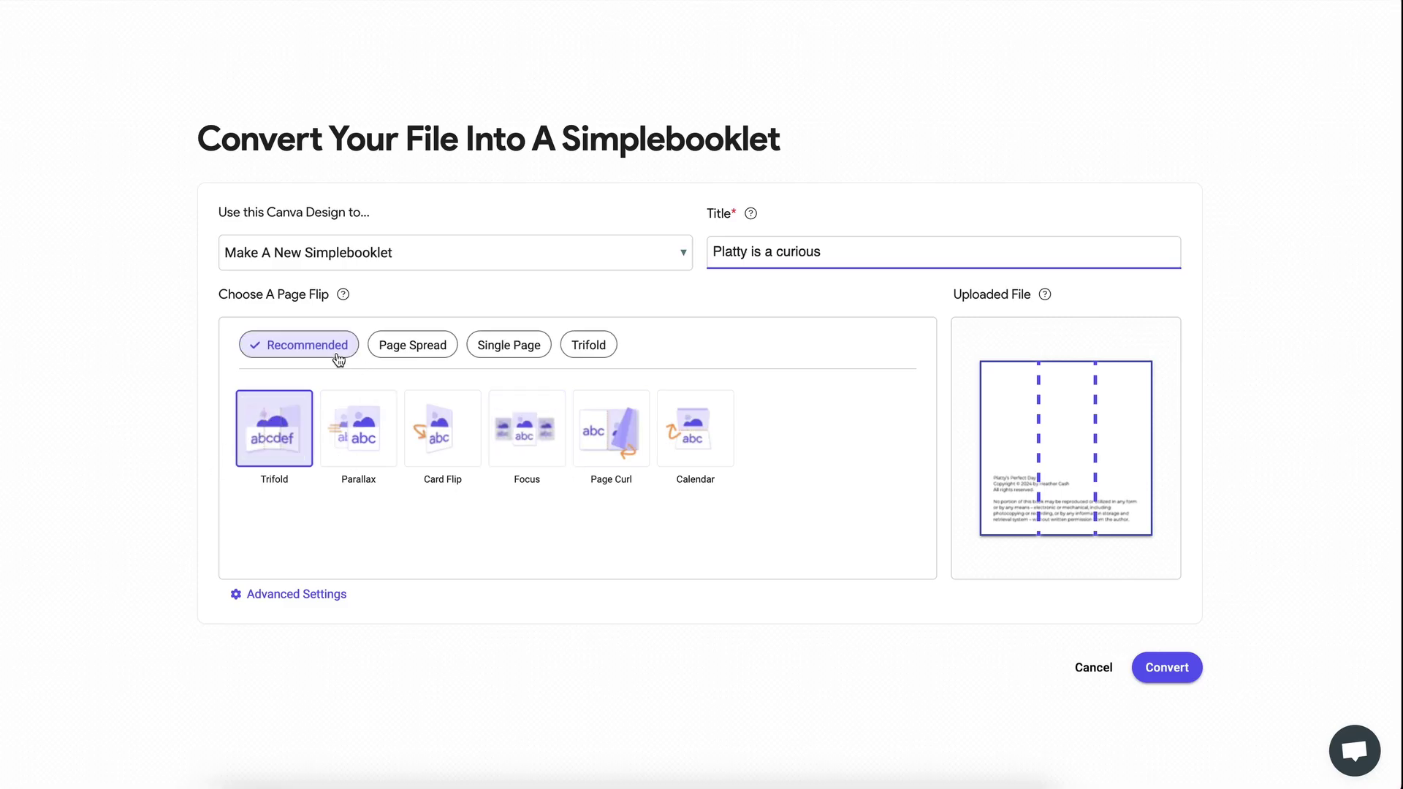
Step: Convert the design to a flipbook using Page Spread layout and the Page Curl effect
left_click(450, 349)
left_click(402, 348)
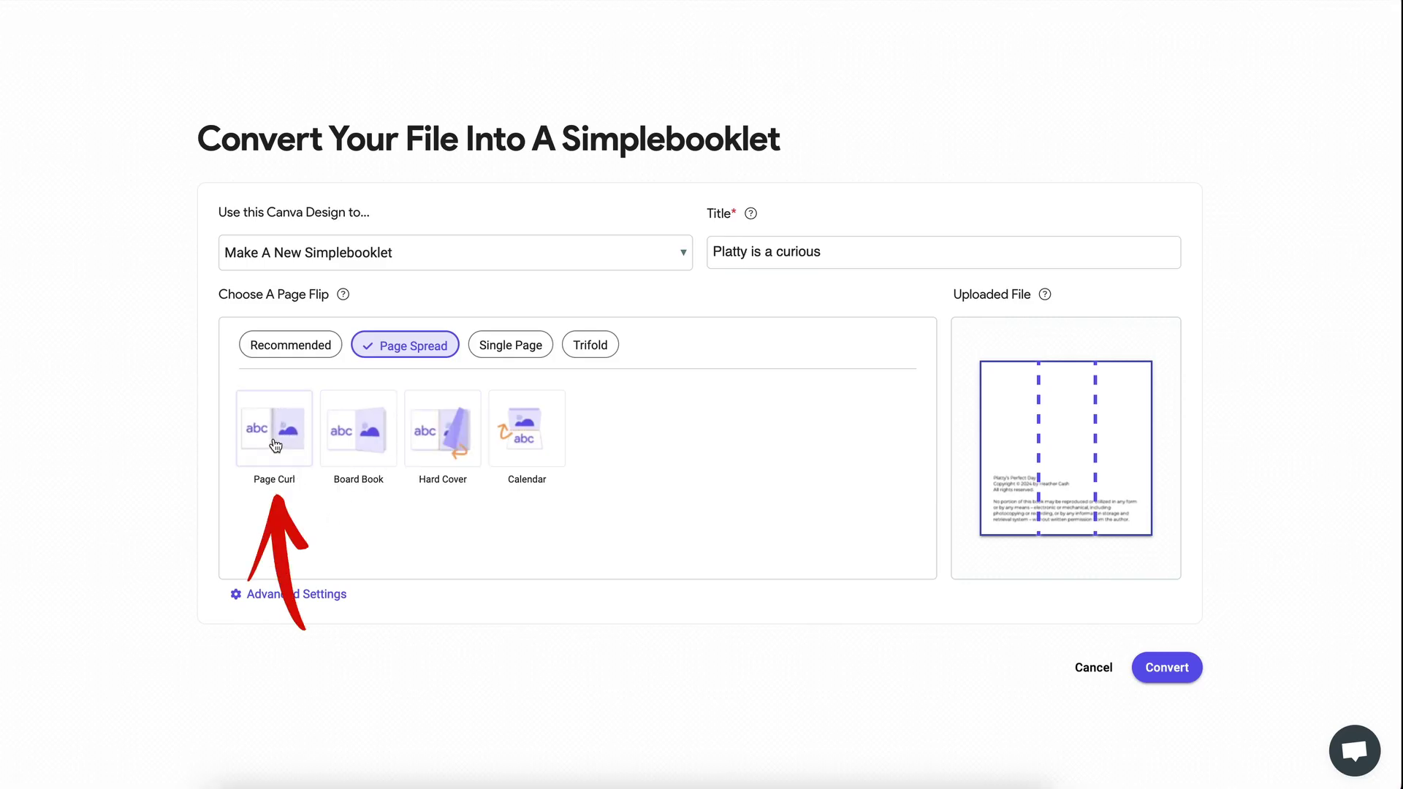
left_click(275, 445)
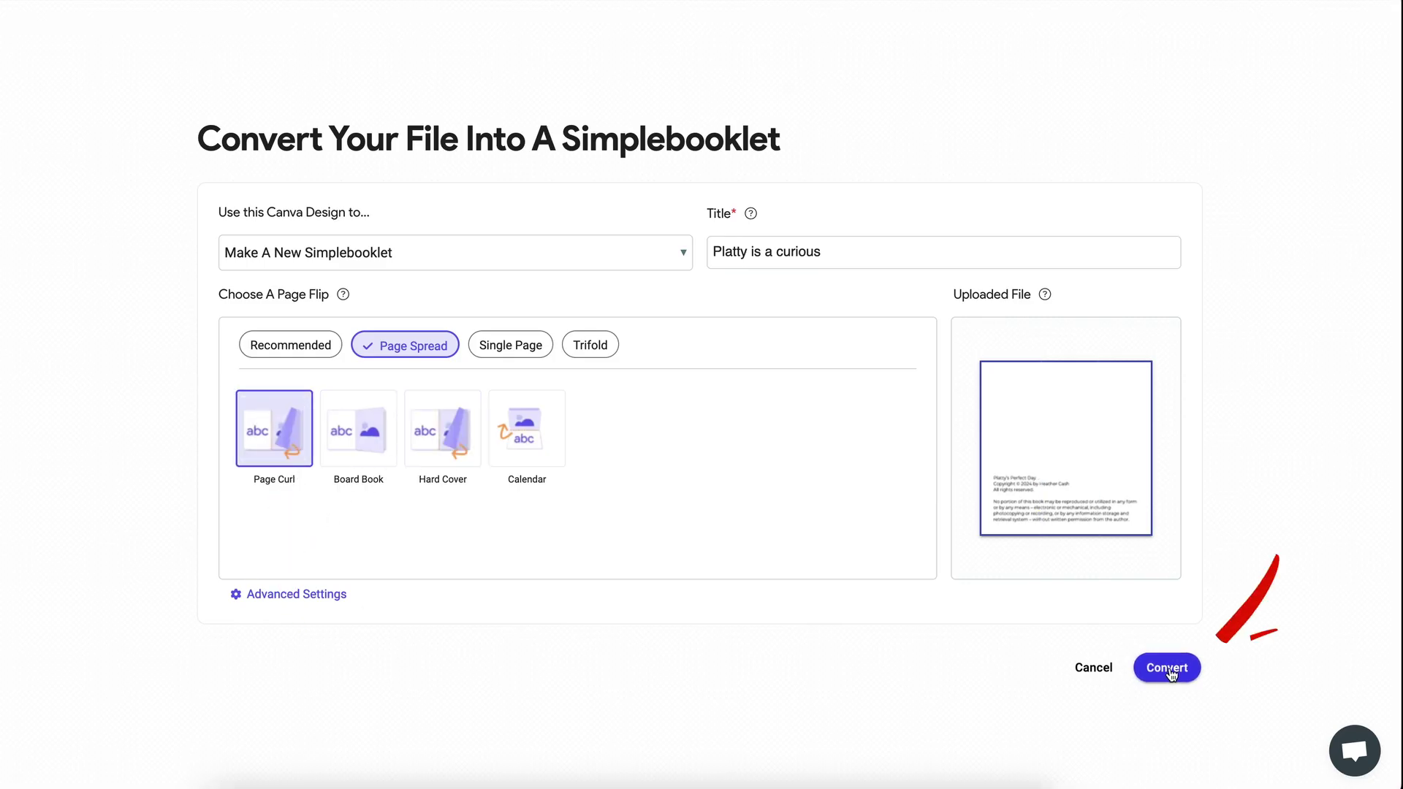
left_click(1169, 669)
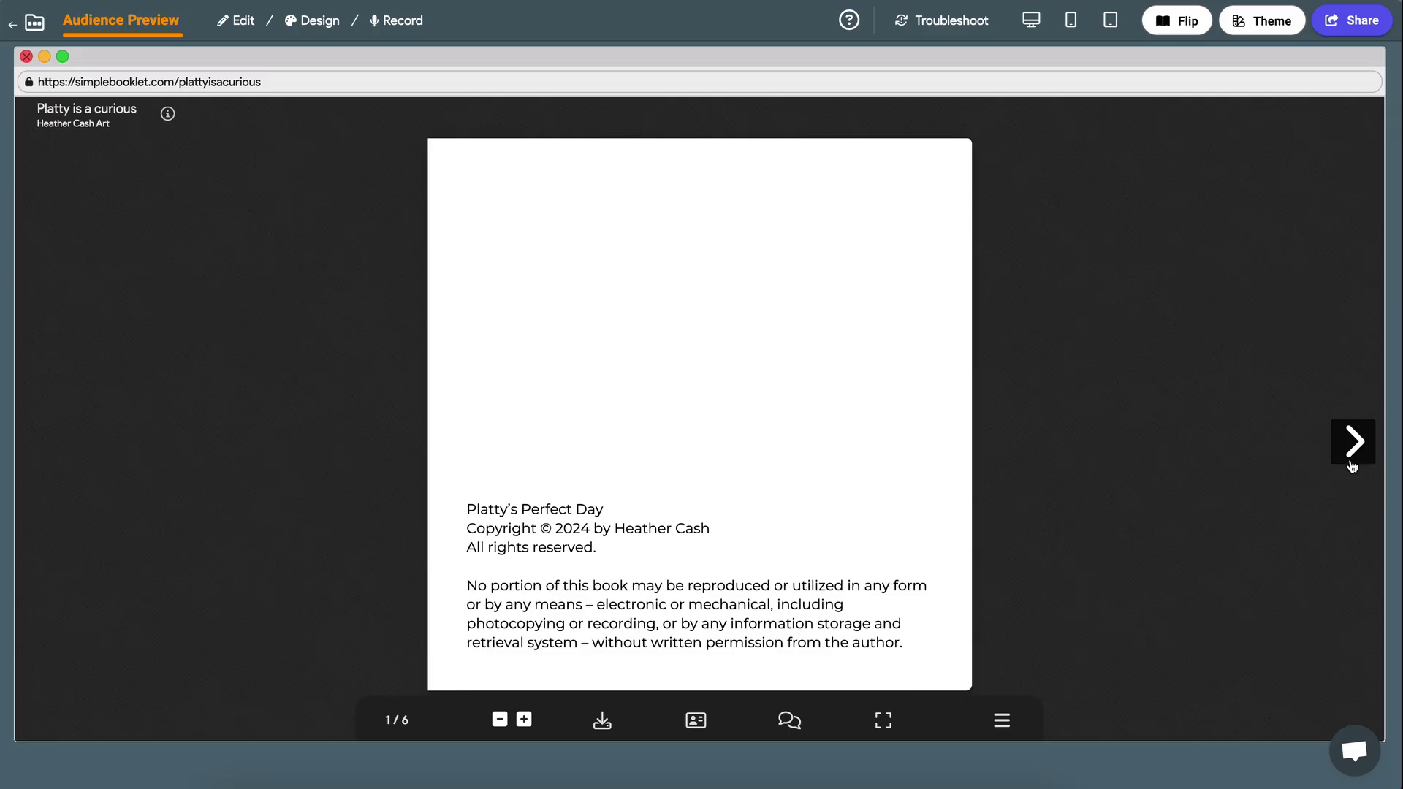
Step: Flip the preview ahead two spreads to the 5/6 fireside reading scene
left_click(1352, 442)
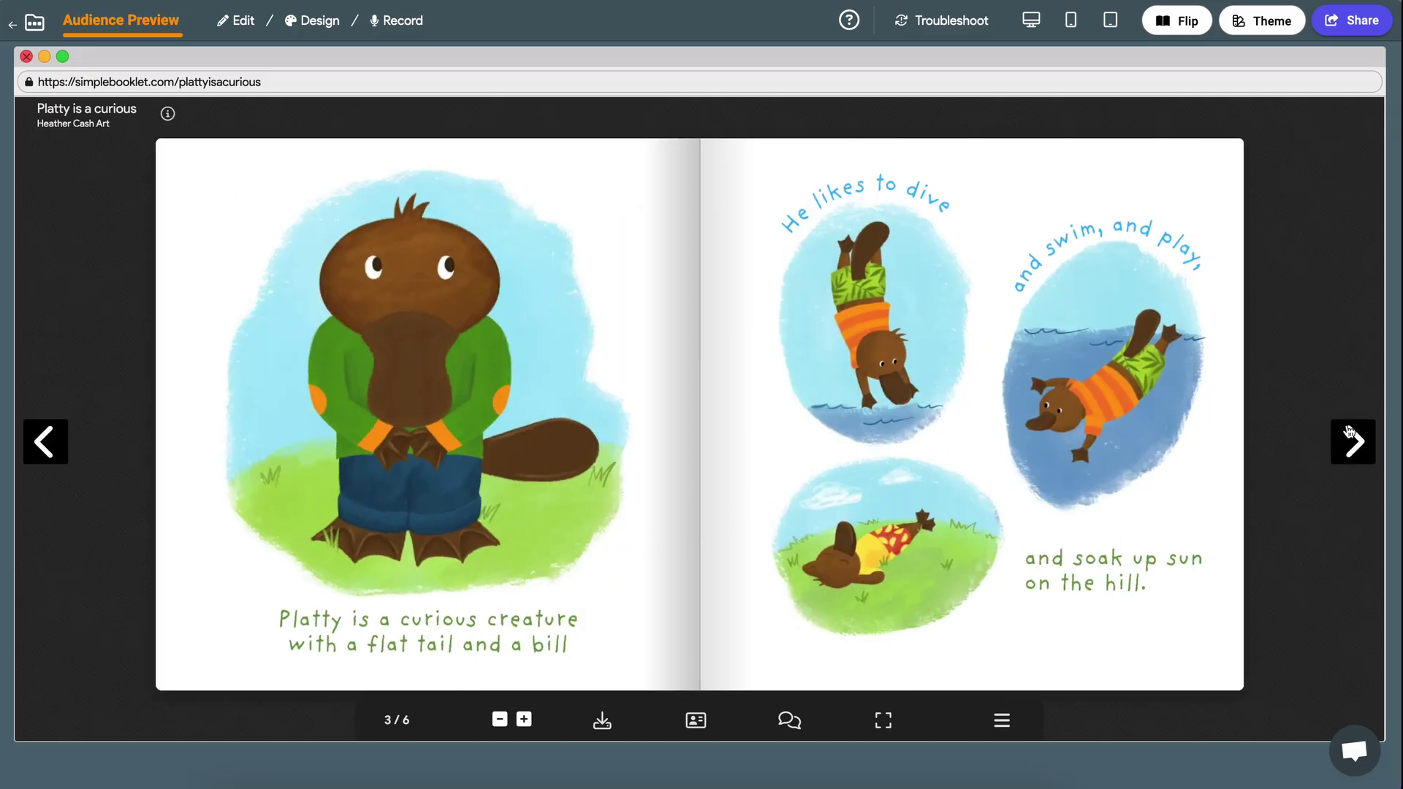
left_click(1354, 440)
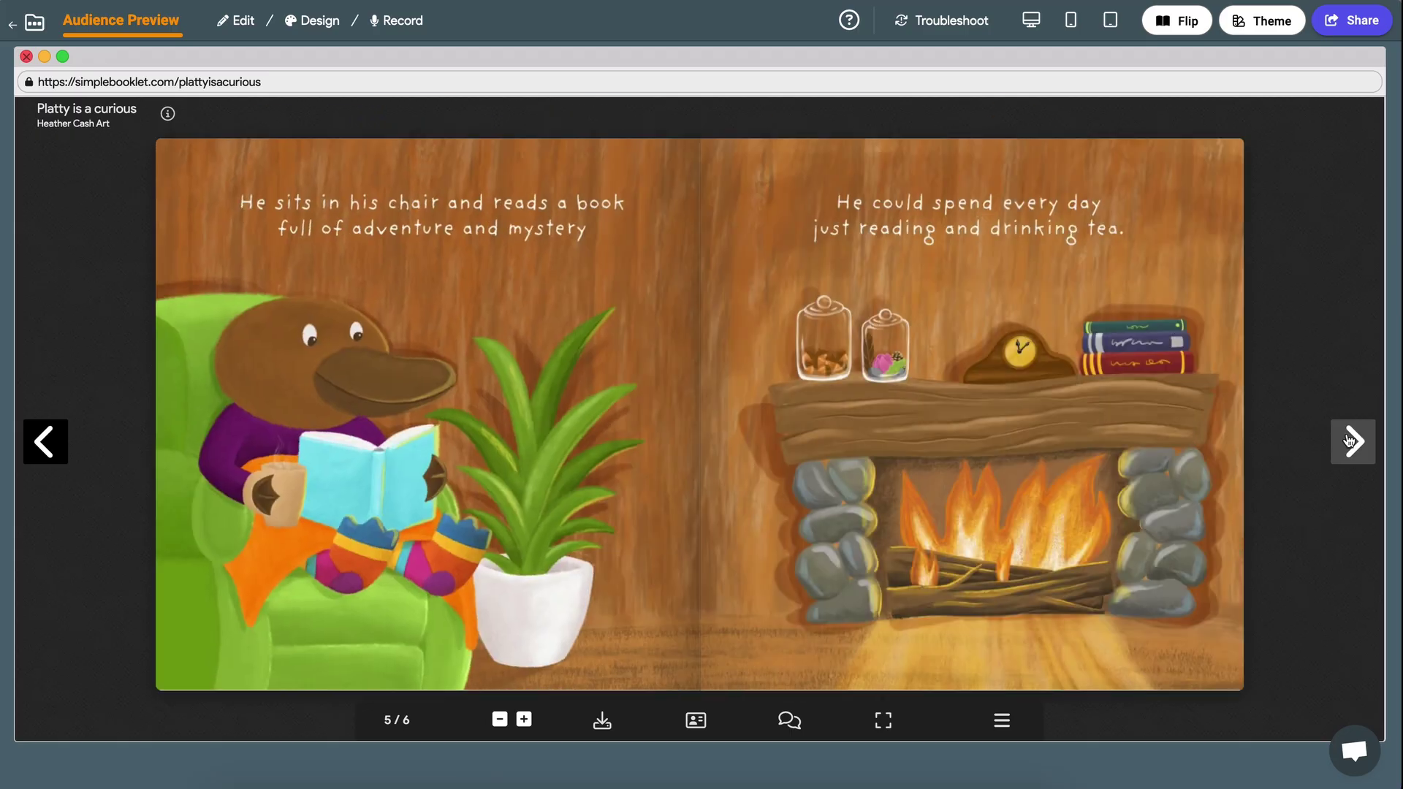